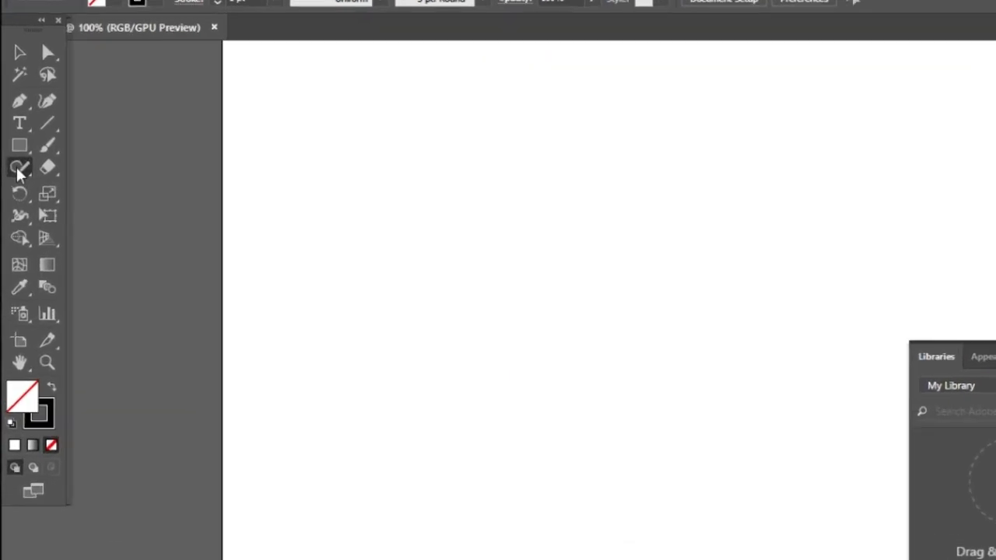
Select the Pencil Tool (N) from the Shaper Tool flyout
left_click(16, 169)
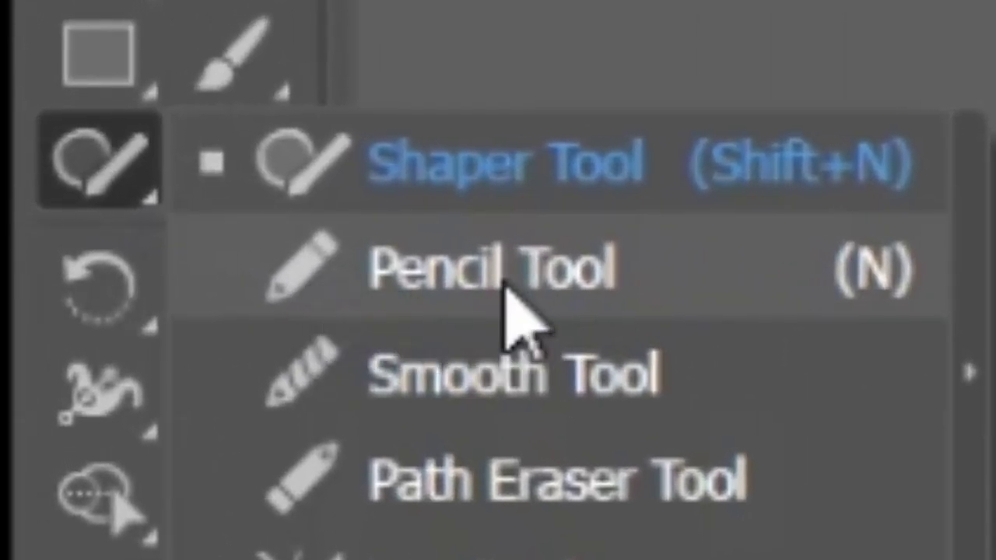
left_click(504, 282)
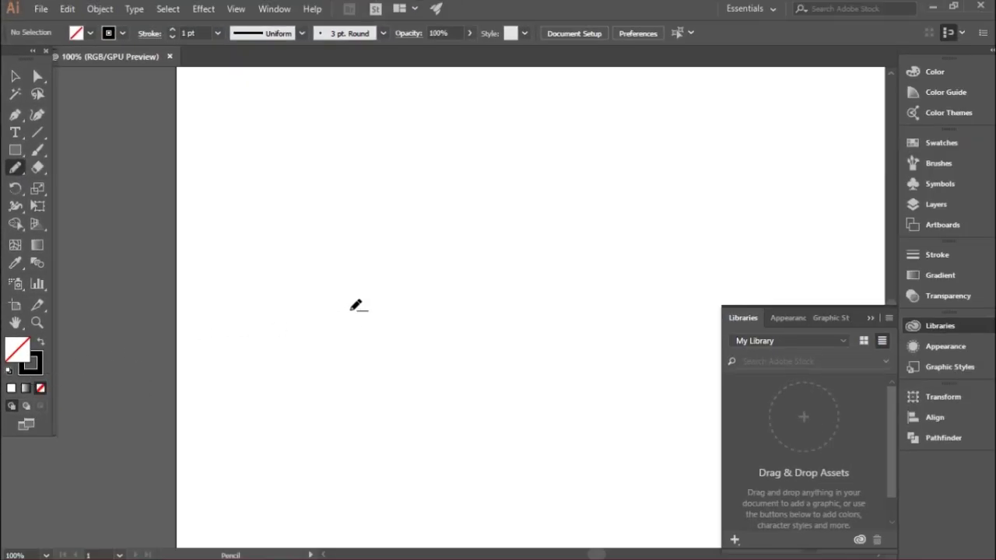
scroll(357, 305, "up", 1)
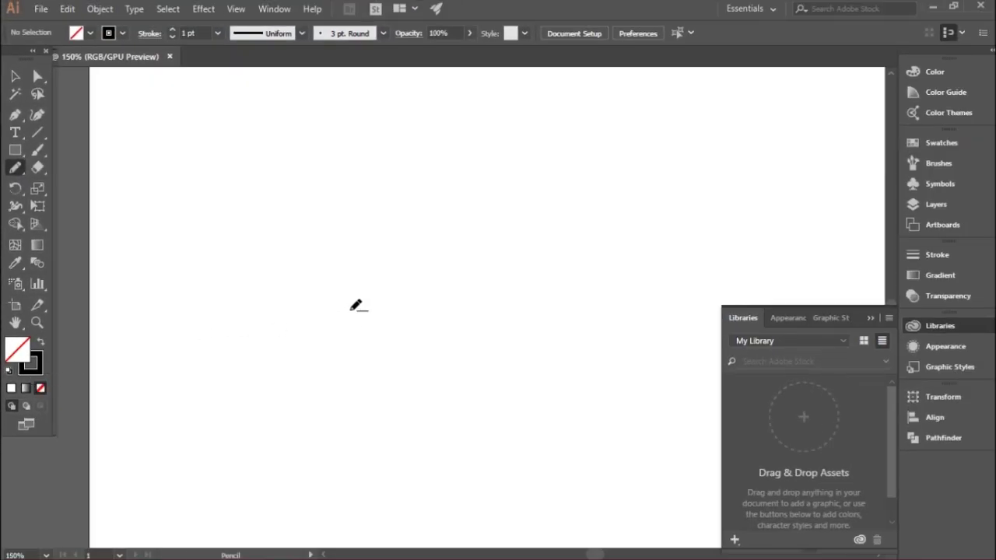
scroll(356, 304, "up", 1)
Shift-drag a straight horizontal pencil line, then try scaling it and undo the scale
left_click_drag(213, 308, 366, 312)
scroll(233, 323, "up", 1)
left_click(14, 75)
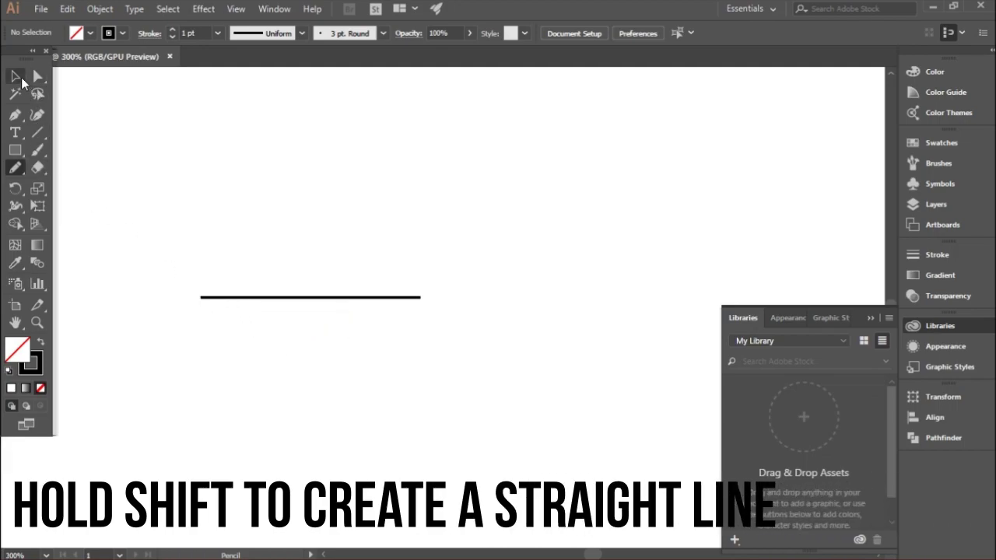
left_click(328, 298)
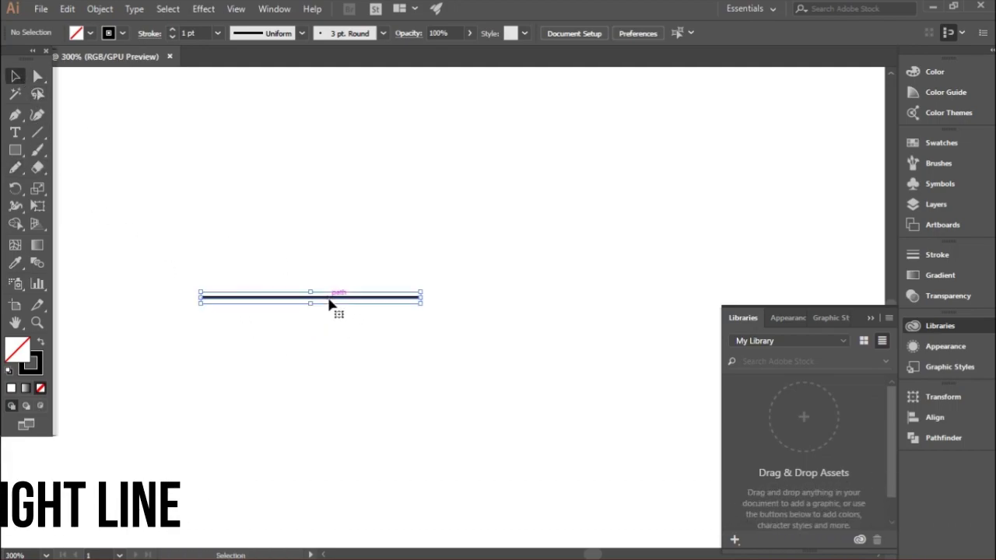
left_click(475, 342)
left_click(420, 299)
left_click_drag(422, 303, 486, 350)
key("ctrl+z")
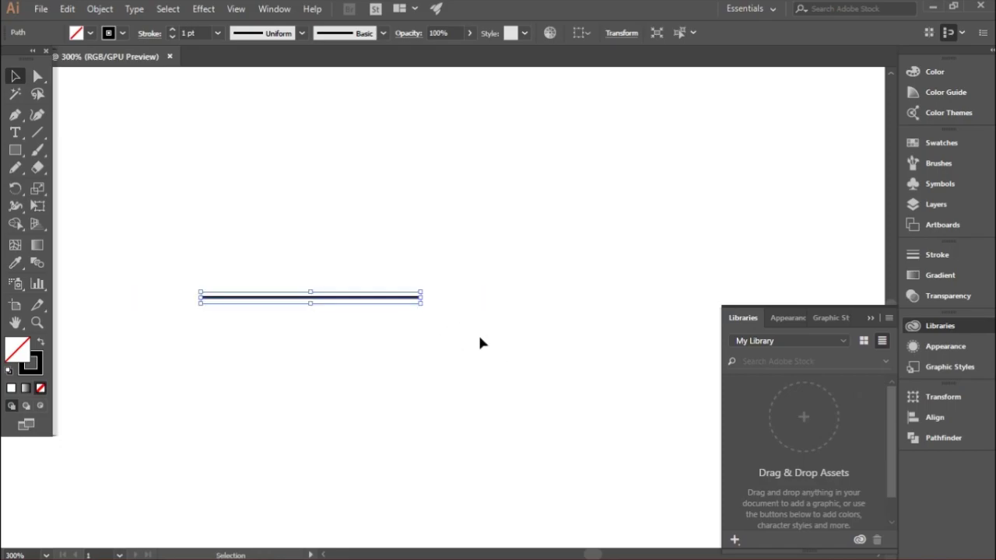
Set the line's stroke weight to 0.75 pt, after briefly trying 7 pt
left_click(224, 32)
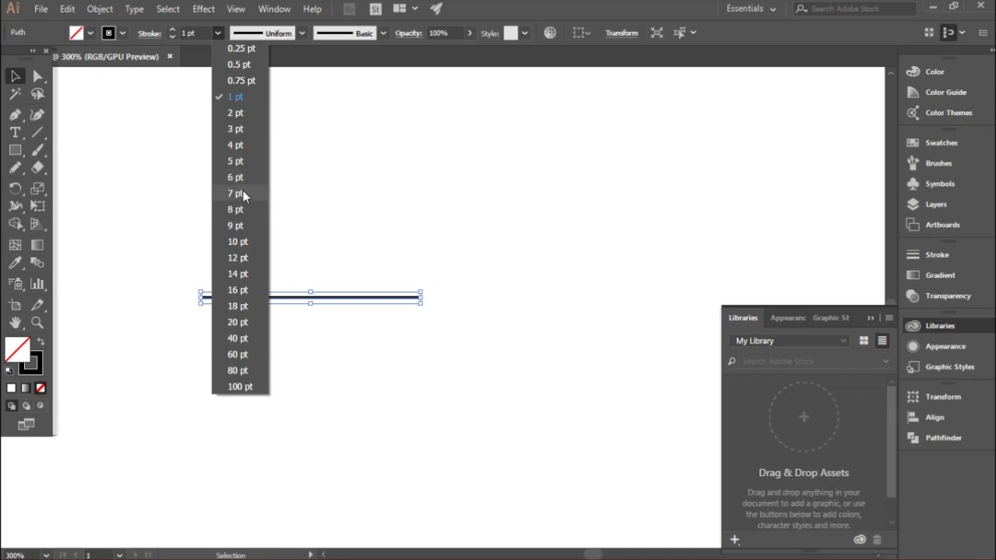
left_click(243, 192)
left_click(218, 32)
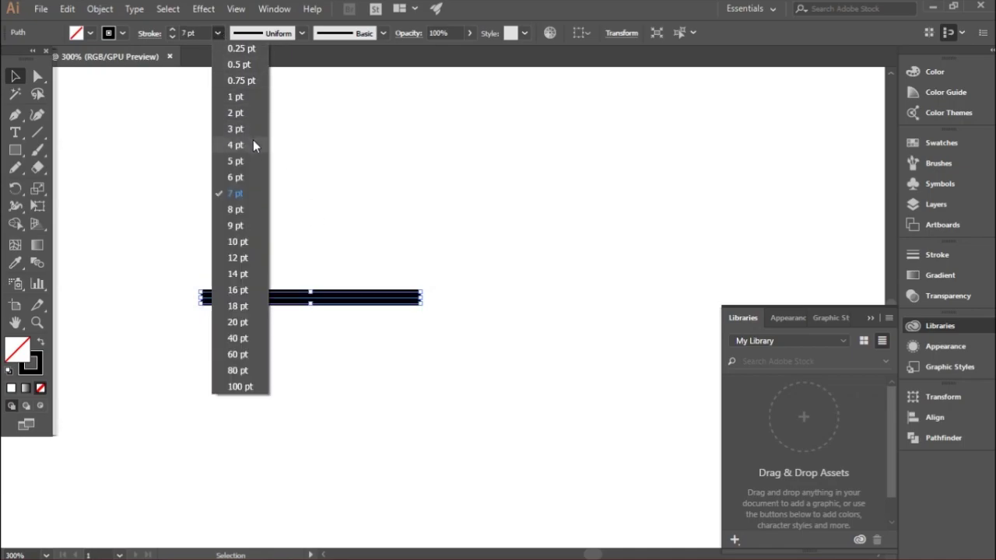
left_click(241, 81)
scroll(320, 248, "up", 1)
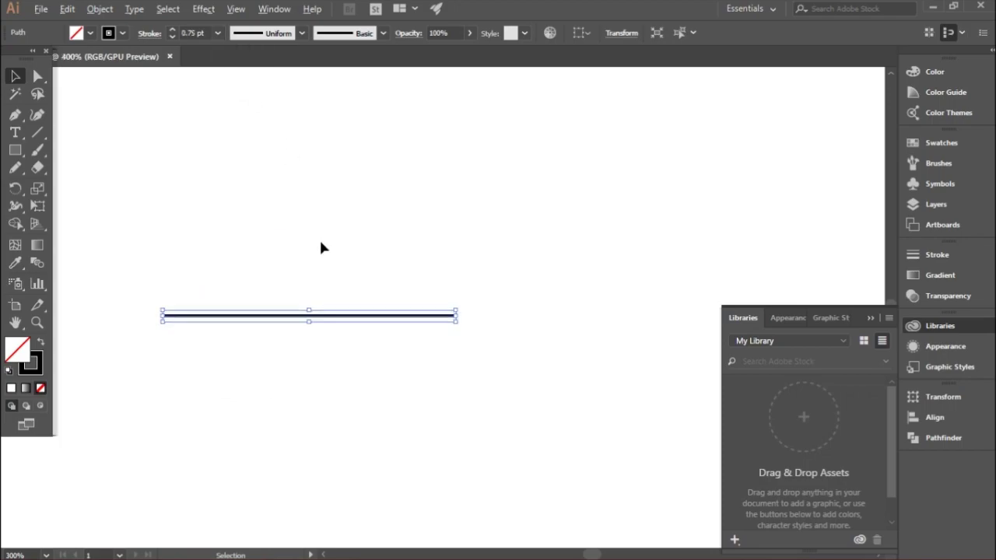
scroll(247, 268, "up", 1)
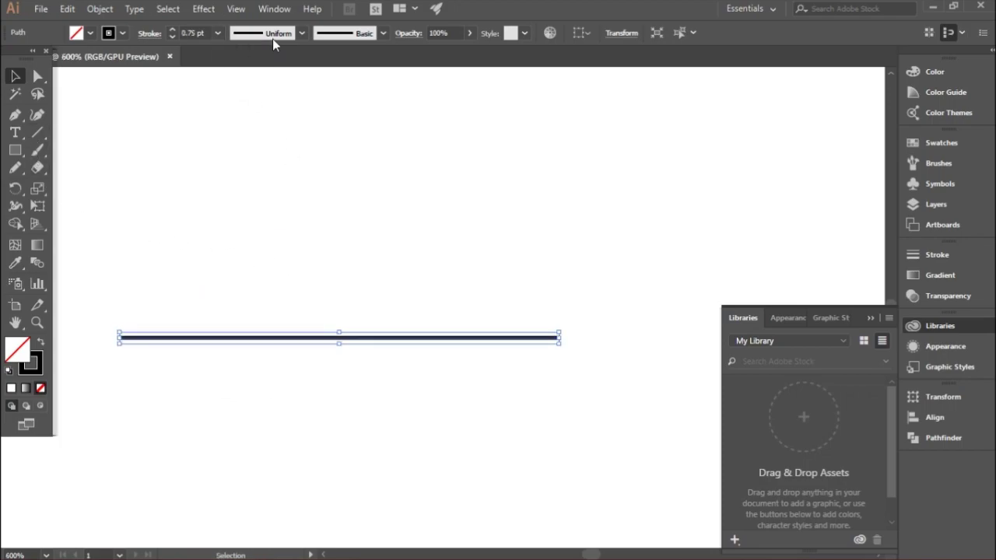
Apply the elliptical width profile so the line tapers at both ends
left_click(302, 33)
left_click(273, 80)
left_click(320, 204)
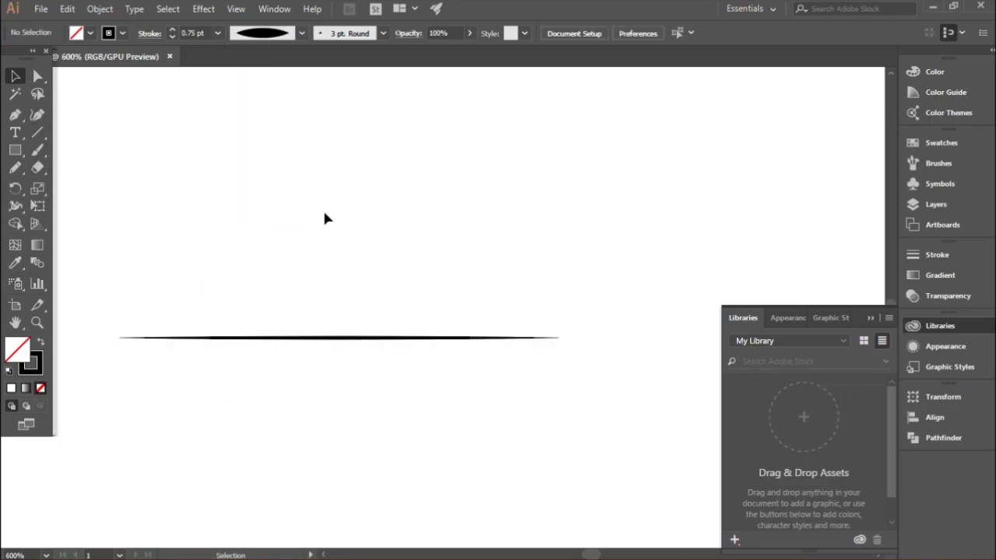
left_click(366, 339)
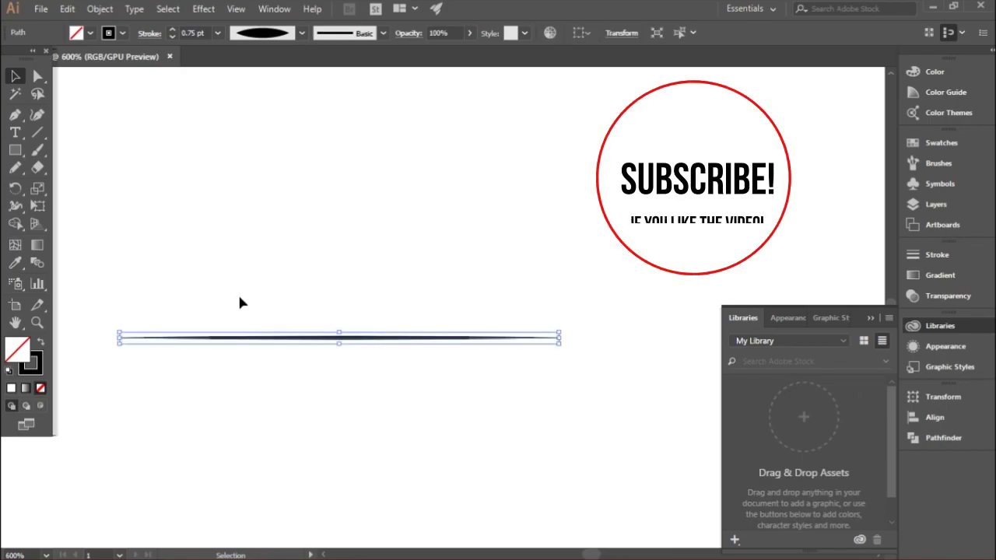
Create Art Brush 1 from the line, keeping Width Fixed and Colorization None
left_click(382, 33)
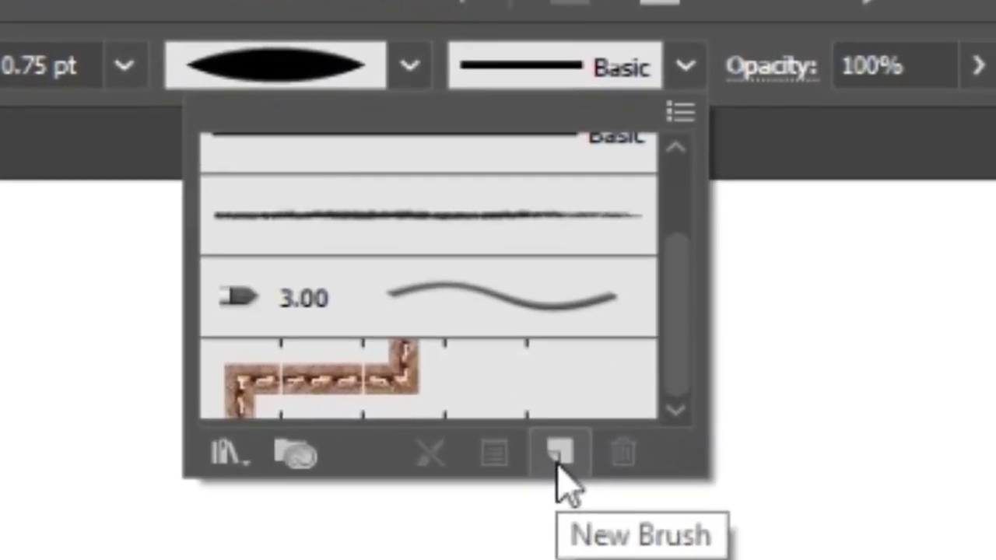
left_click(426, 263)
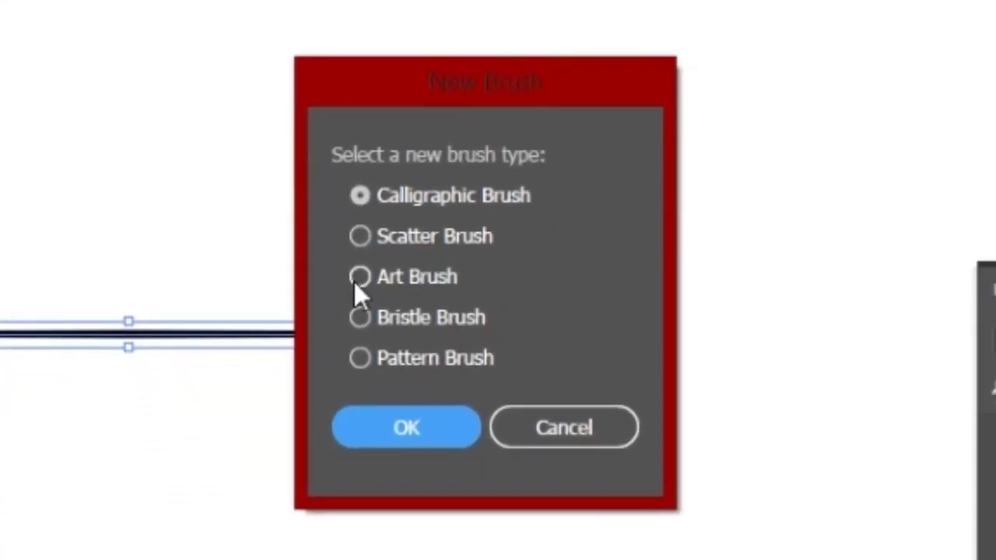
left_click(354, 282)
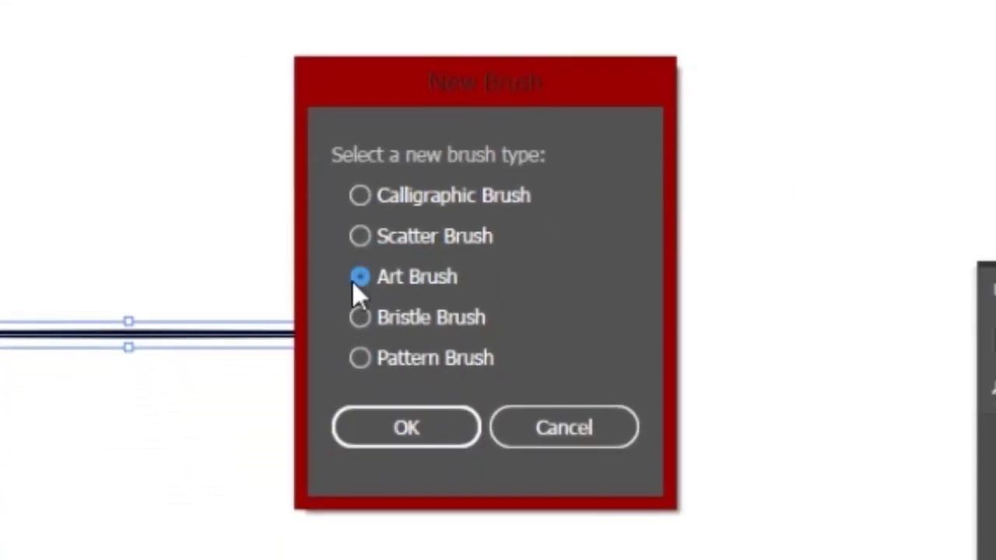
left_click(411, 431)
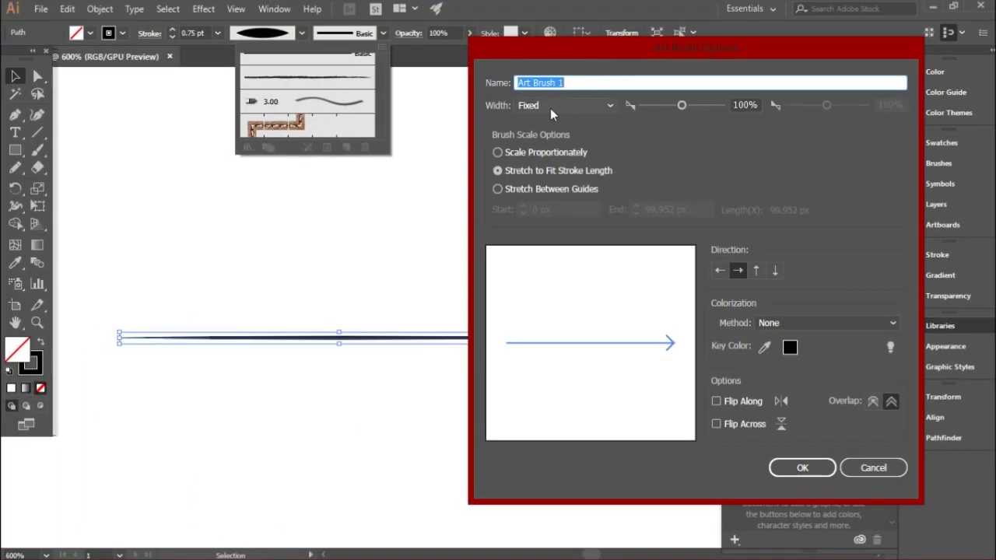
left_click(550, 109)
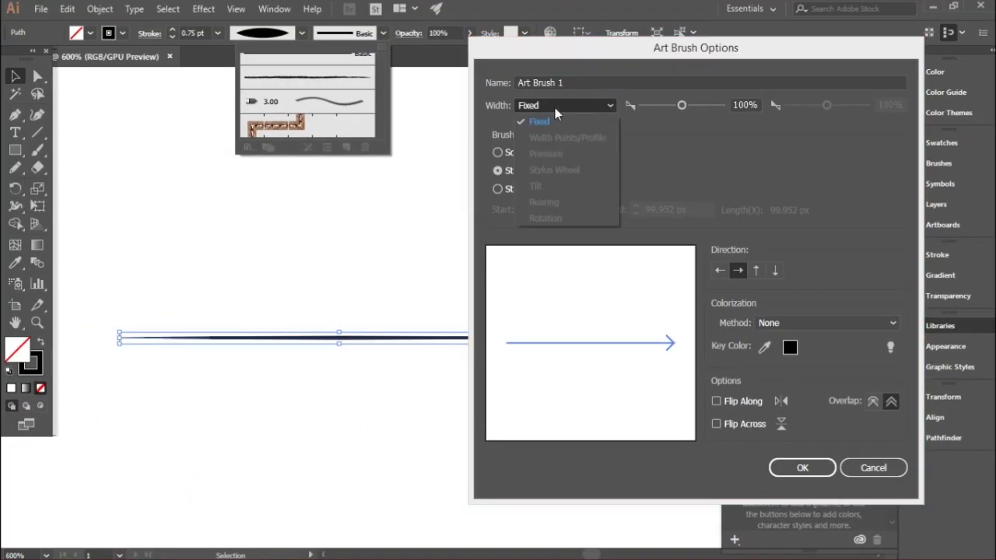
left_click(554, 108)
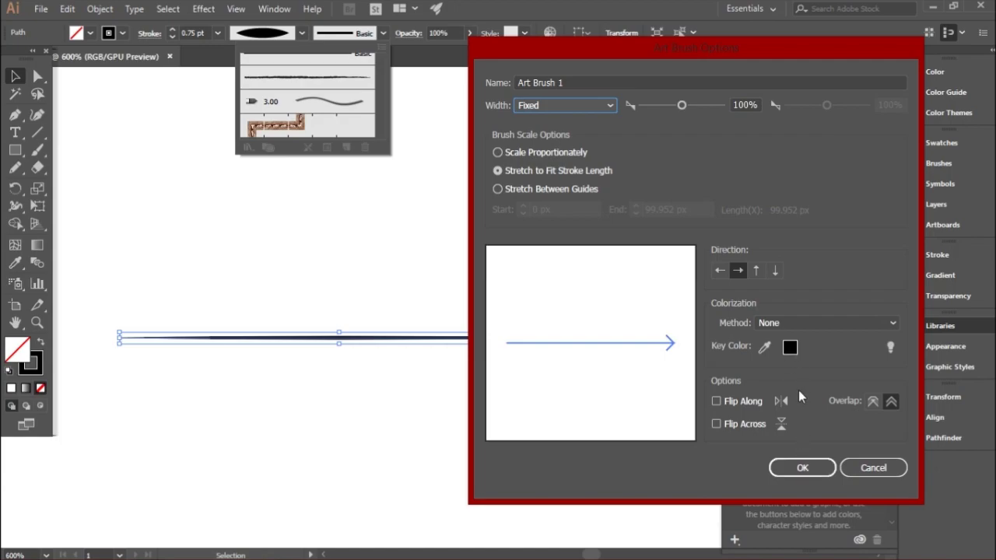
left_click(811, 322)
left_click(811, 324)
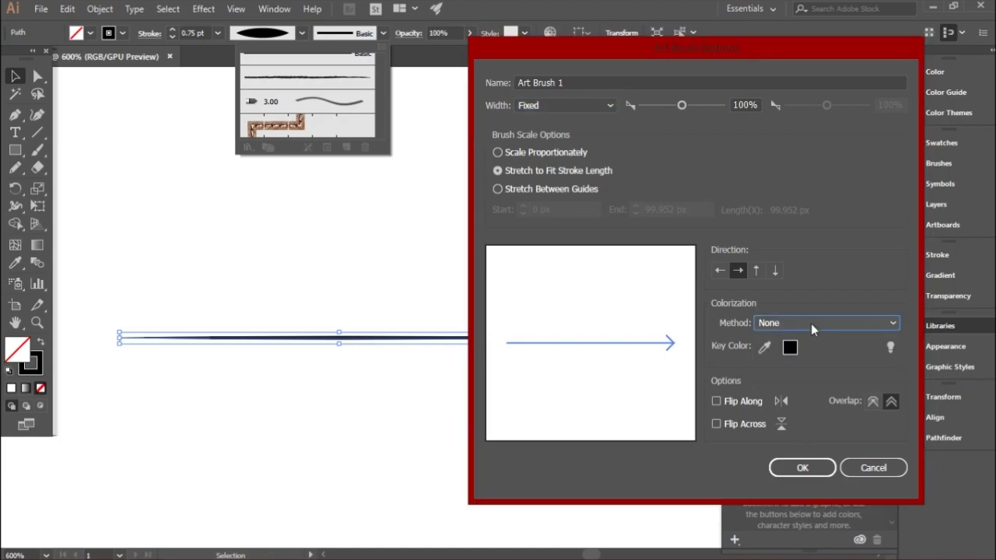
left_click(803, 467)
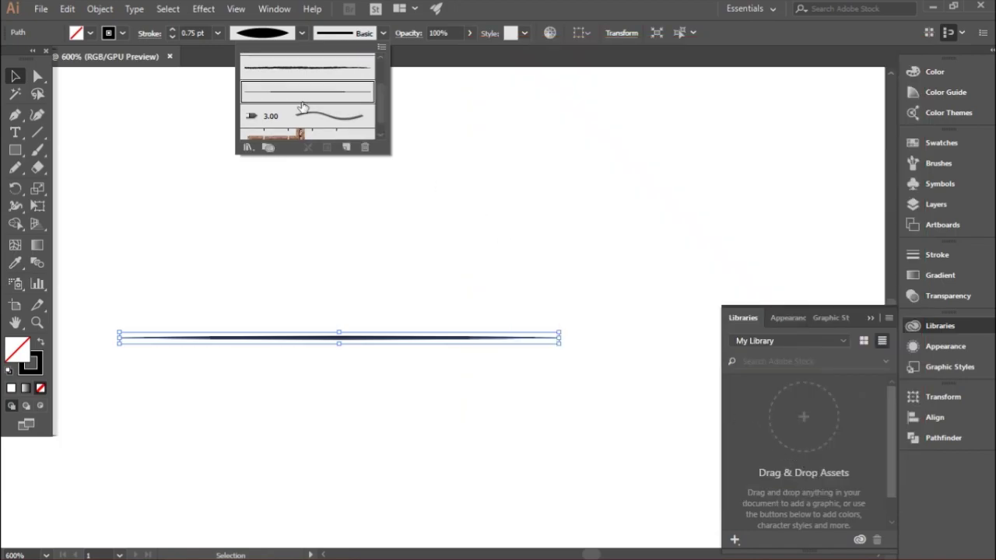
left_click(39, 149)
Deselect the line and paint six curved strokes with Art Brush 1
key("ctrl+shift+a")
mouse_move(303, 127)
left_mouse_down()
mouse_move(334, 160)
mouse_move(217, 205)
left_mouse_up()
mouse_move(372, 164)
left_mouse_down()
mouse_move(350, 183)
mouse_move(188, 207)
left_mouse_up()
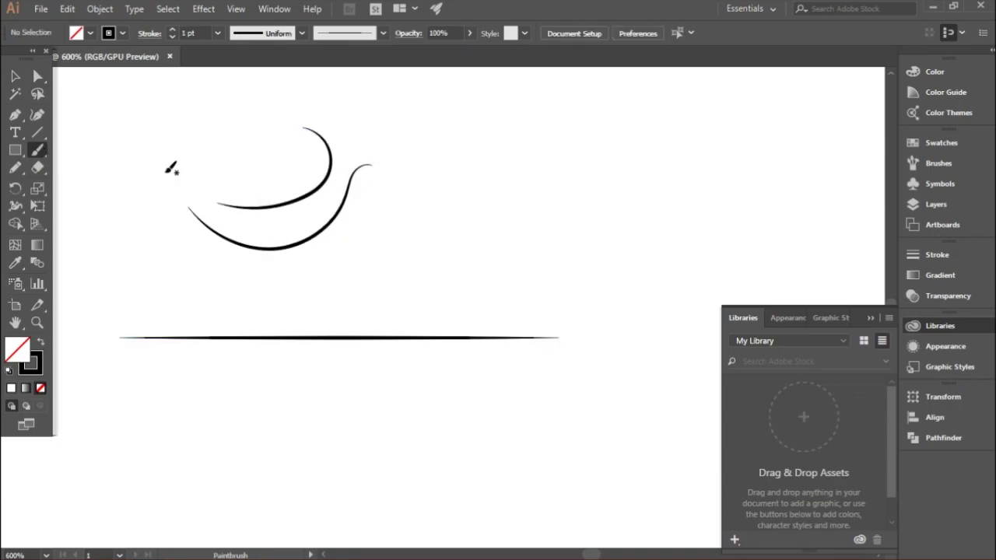
left_click_drag(379, 152, 284, 249)
left_click_drag(406, 167, 343, 253)
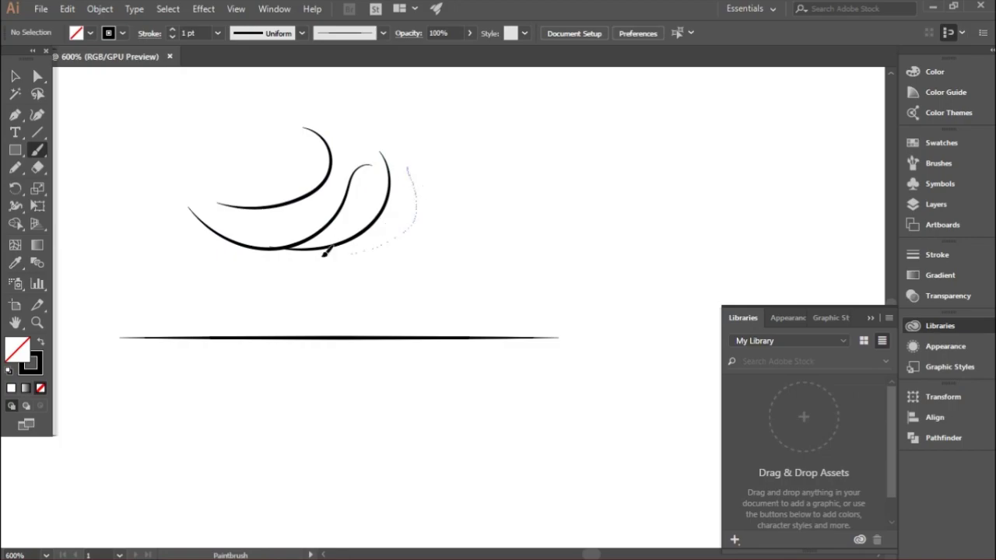
left_click_drag(434, 182, 371, 278)
left_click_drag(471, 203, 423, 293)
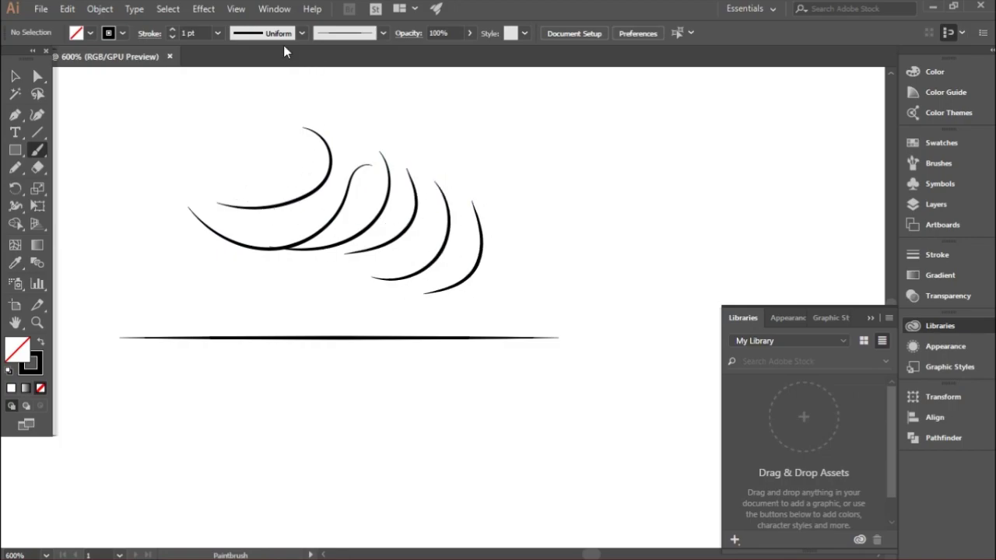
Set stroke to 0.25 pt, paint six thinner arcs, then select everything on the artboard
left_click(217, 33)
left_click(233, 38)
left_click_drag(498, 200, 489, 275)
mouse_move(523, 198)
left_mouse_down()
mouse_move(548, 223)
mouse_move(485, 296)
left_mouse_up()
left_click_drag(539, 223, 502, 299)
left_click_drag(560, 247, 475, 337)
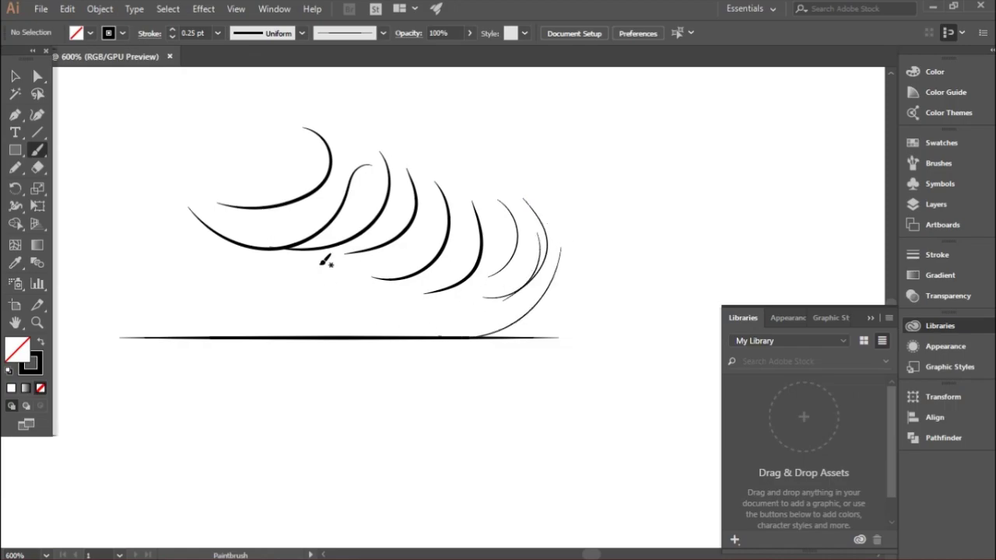
left_click_drag(311, 296, 255, 268)
mouse_move(423, 377)
left_mouse_down()
mouse_move(354, 424)
mouse_move(380, 450)
left_mouse_up()
key("ctrl+a")
Delete everything and paint two curved arcs with Art Brush 1
key("Delete")
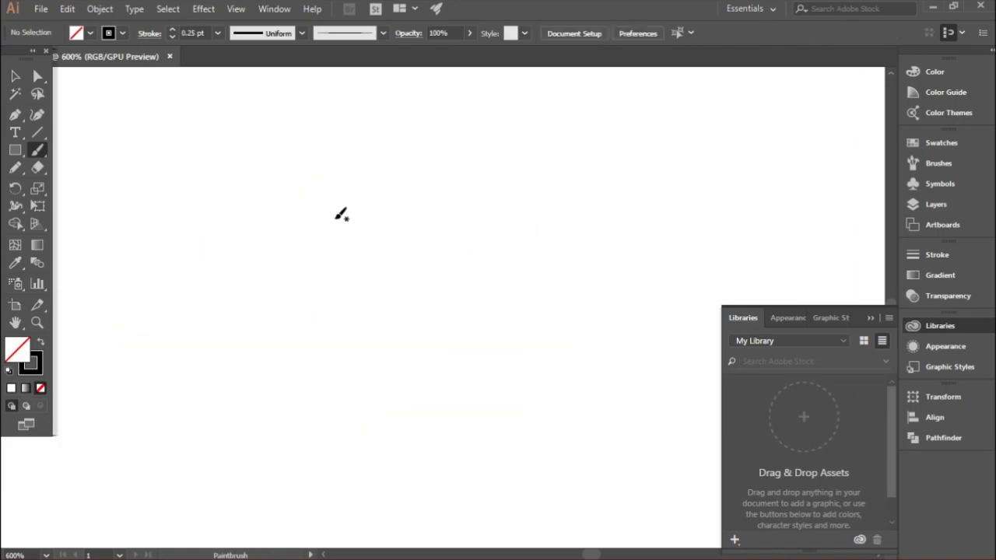
left_click_drag(337, 199, 298, 319)
left_click_drag(364, 341, 324, 355)
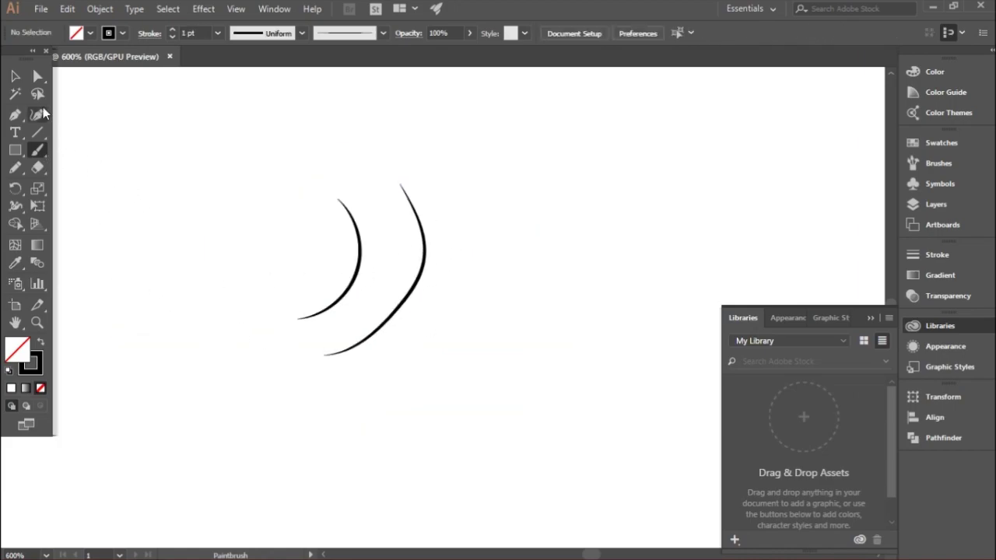
Switch to the Pencil and set the brush definition back to Basic
left_click(15, 78)
scroll(310, 286, "down", 3)
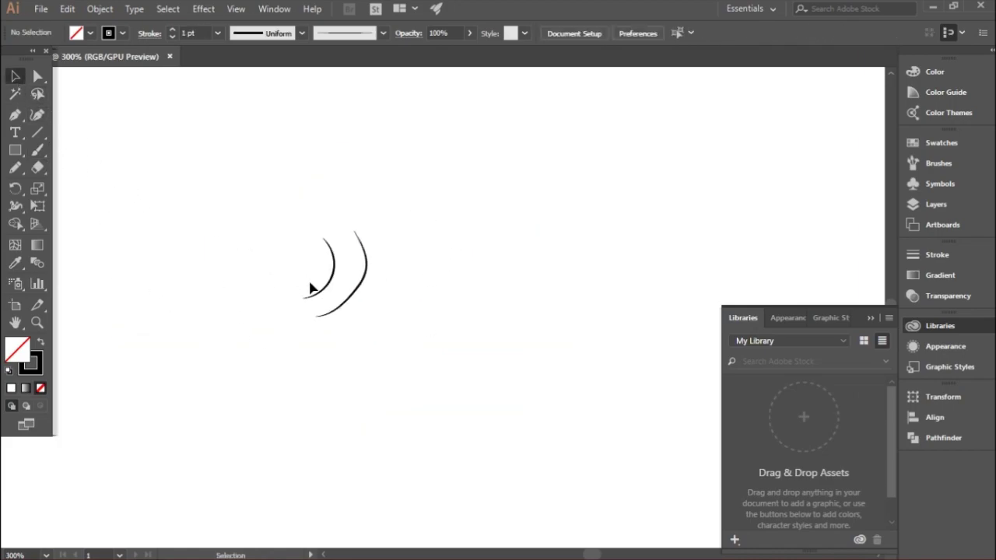
left_click(16, 168)
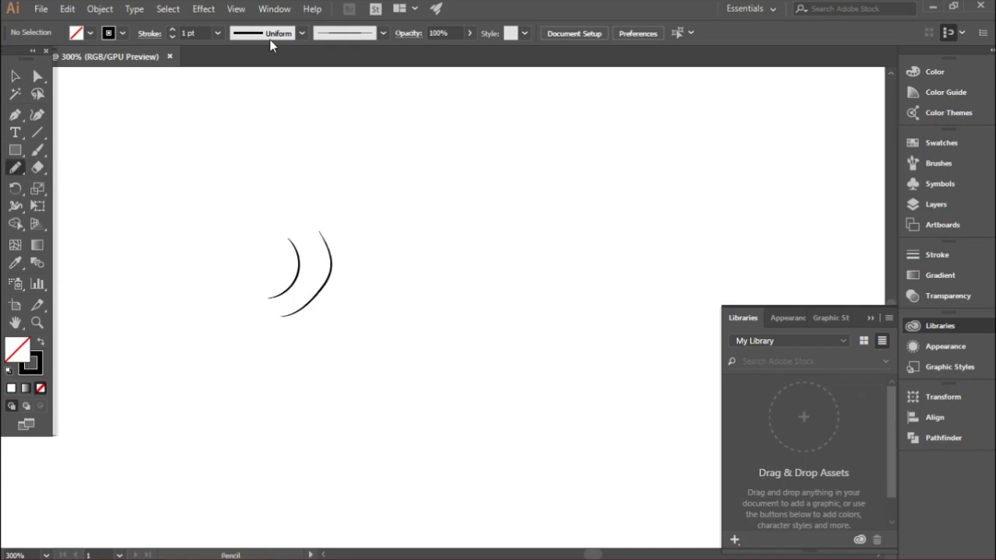
left_click(381, 34)
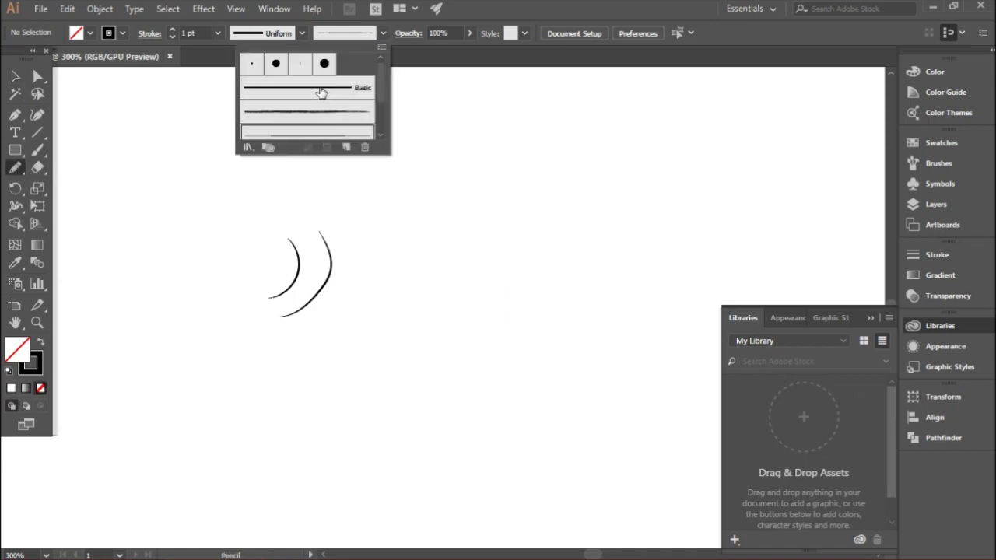
left_click(334, 87)
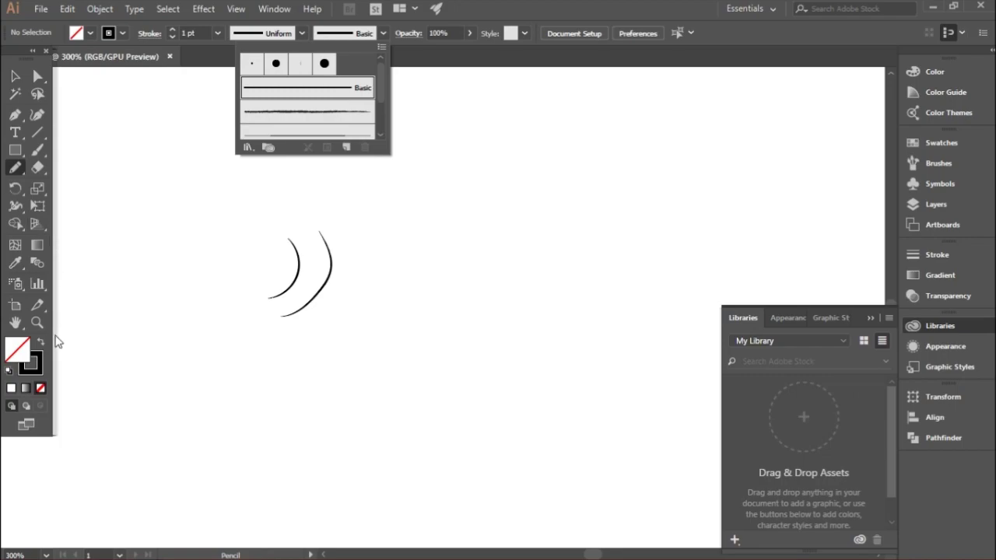
left_click(428, 389)
Draw a short horizontal pencil line below the arcs and select it
left_click_drag(367, 376, 441, 376)
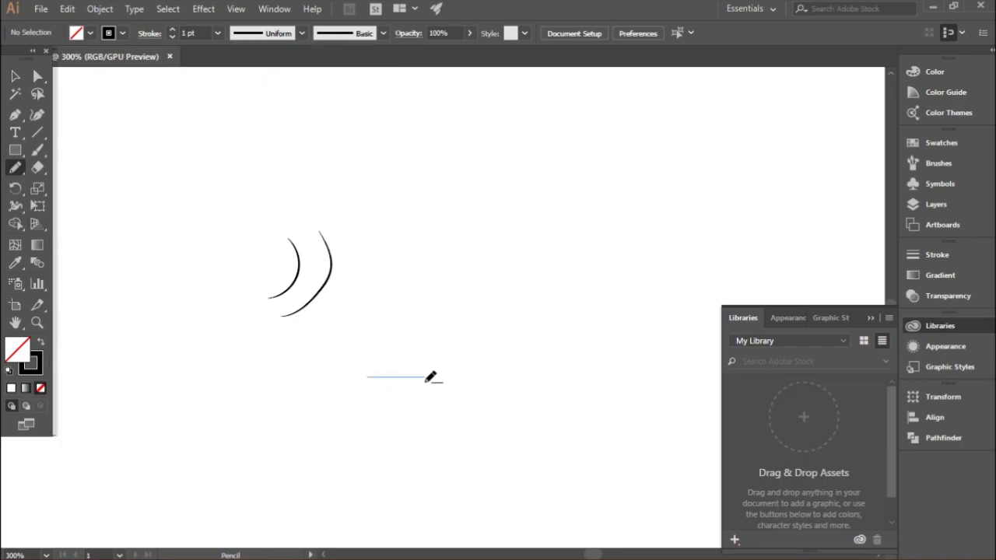
scroll(424, 401, "up", 2)
left_click(15, 76)
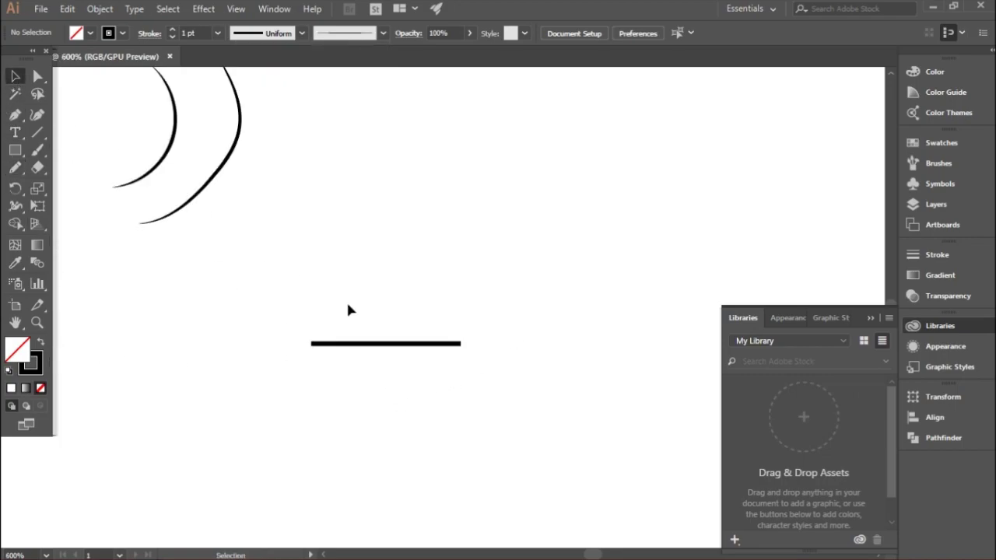
scroll(386, 348, "up", 1)
scroll(382, 342, "up", 1)
left_click(381, 339)
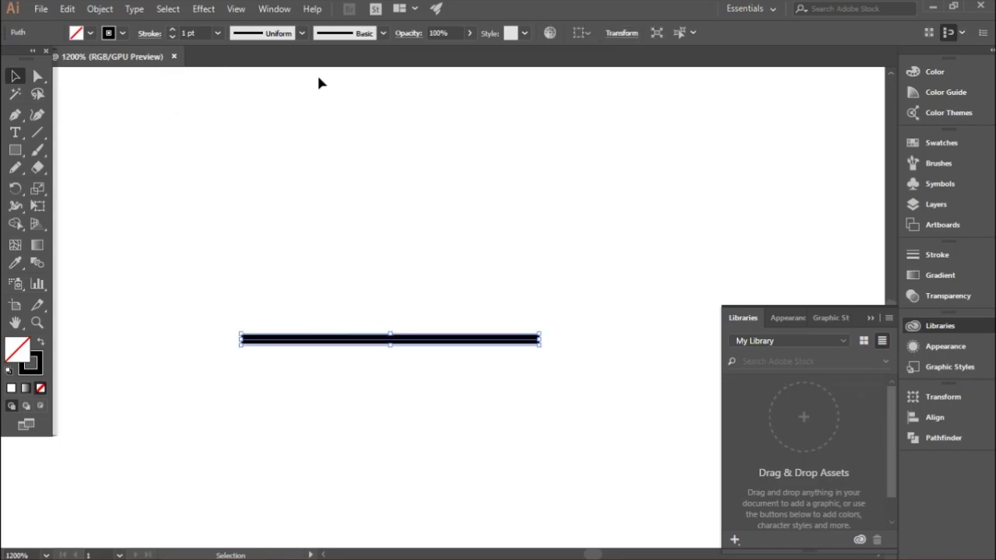
Give the line a tapered width profile pointing to a single end
left_click(302, 33)
left_click(279, 151)
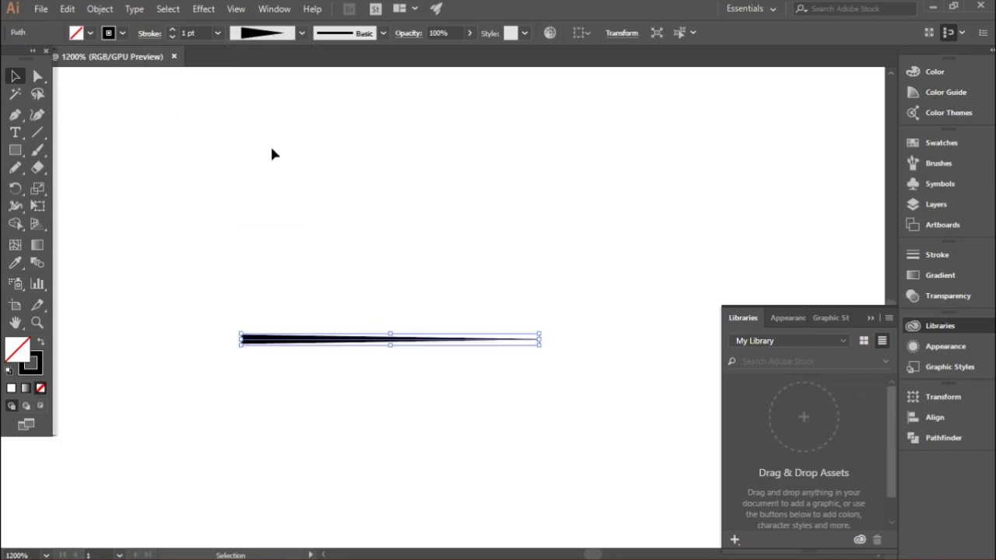
left_click(417, 288)
left_click(391, 341)
Set the tapered line's stroke weight to 0.75 pt, after trying 2 pt
left_click(217, 33)
left_click(247, 114)
left_click(269, 140)
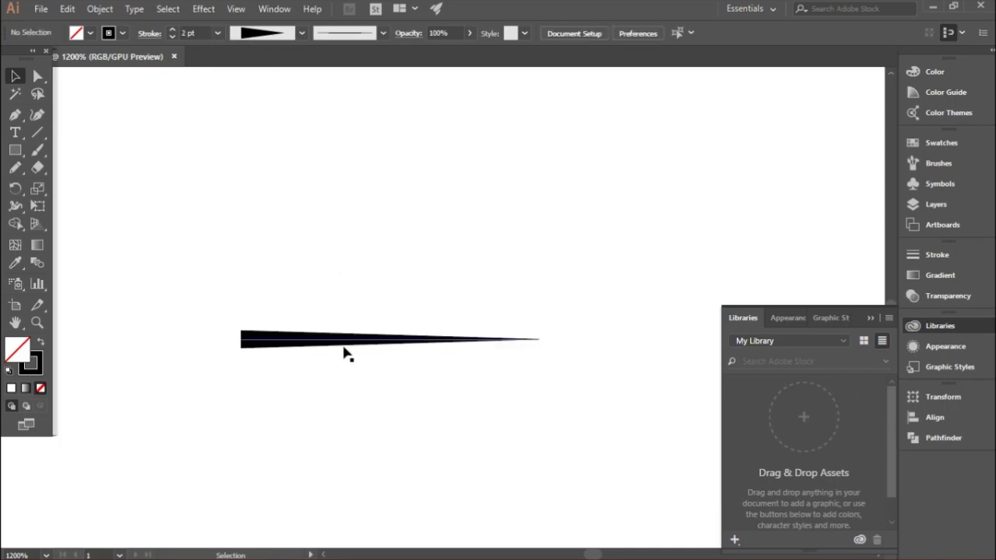
left_click(337, 343)
left_click(217, 33)
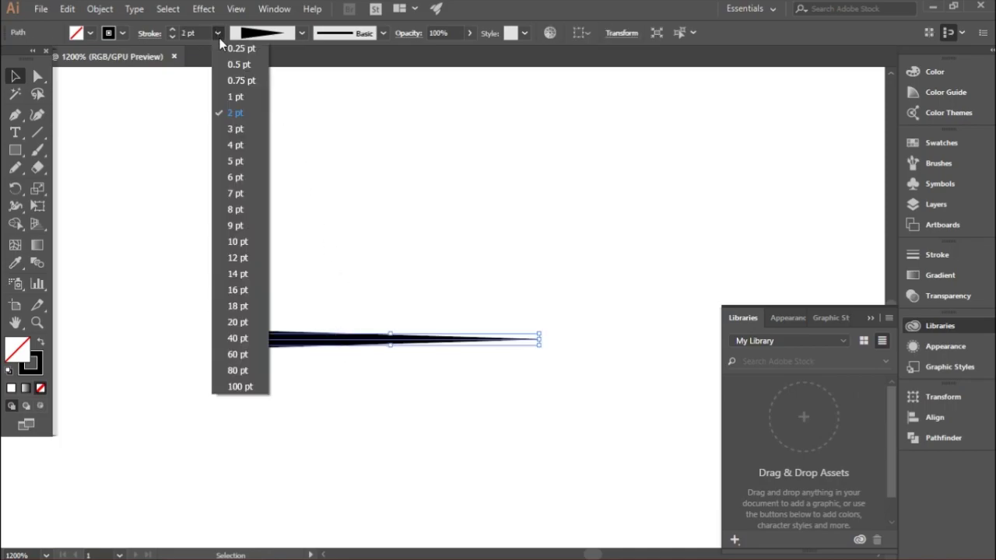
left_click(241, 80)
left_click(361, 296)
left_click(345, 342)
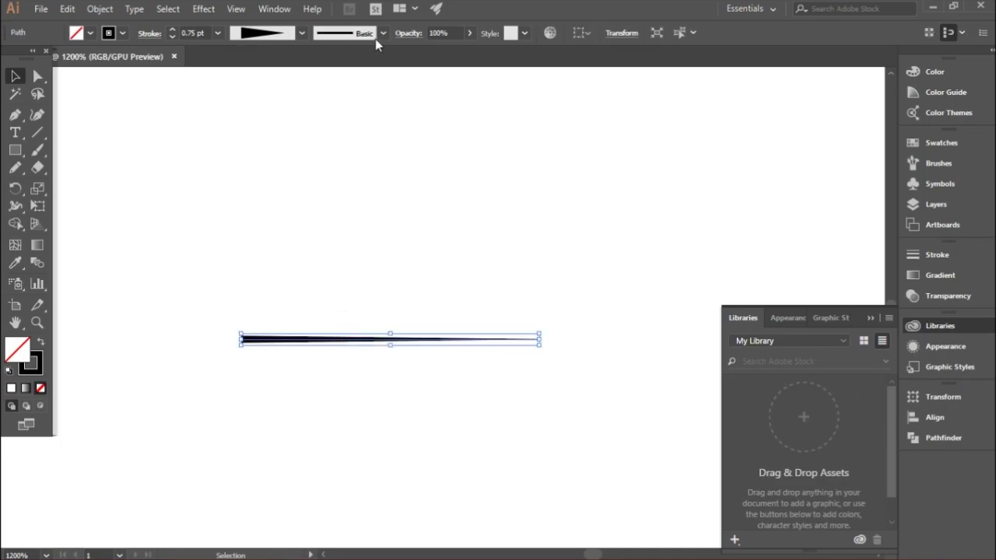
Save the tapered line as a new art brush, Art Brush 2
left_click(382, 33)
left_click(346, 147)
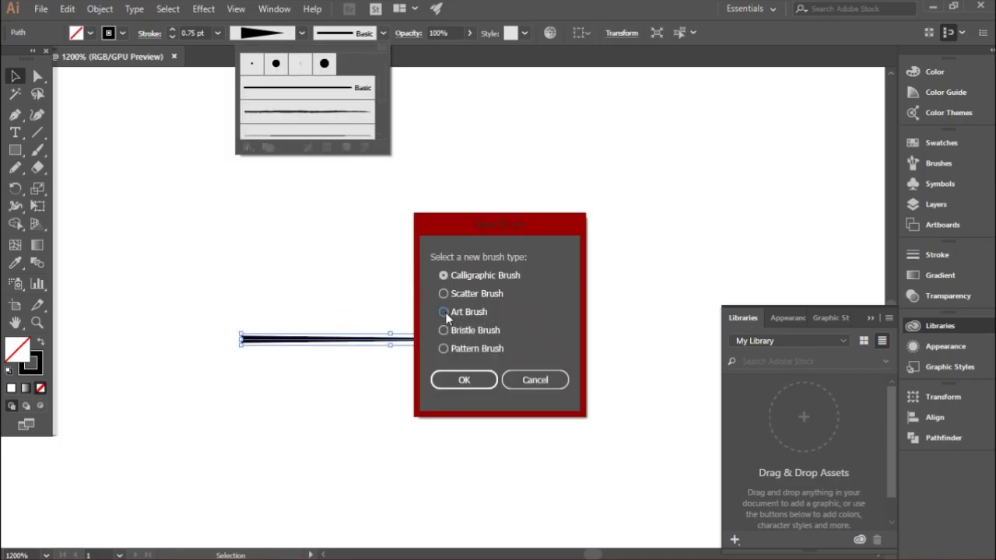
left_click(443, 311)
left_click(463, 381)
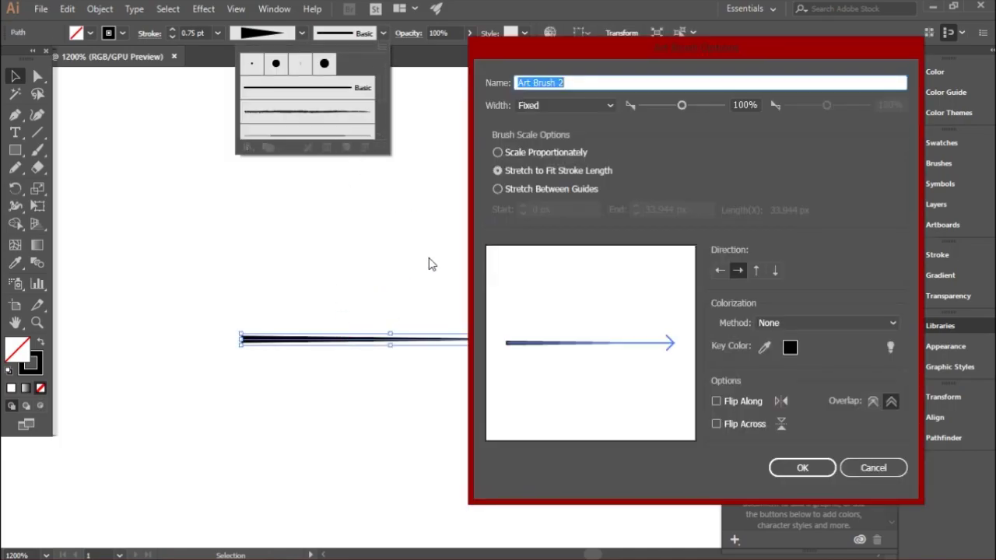
left_click(802, 468)
left_click(60, 157)
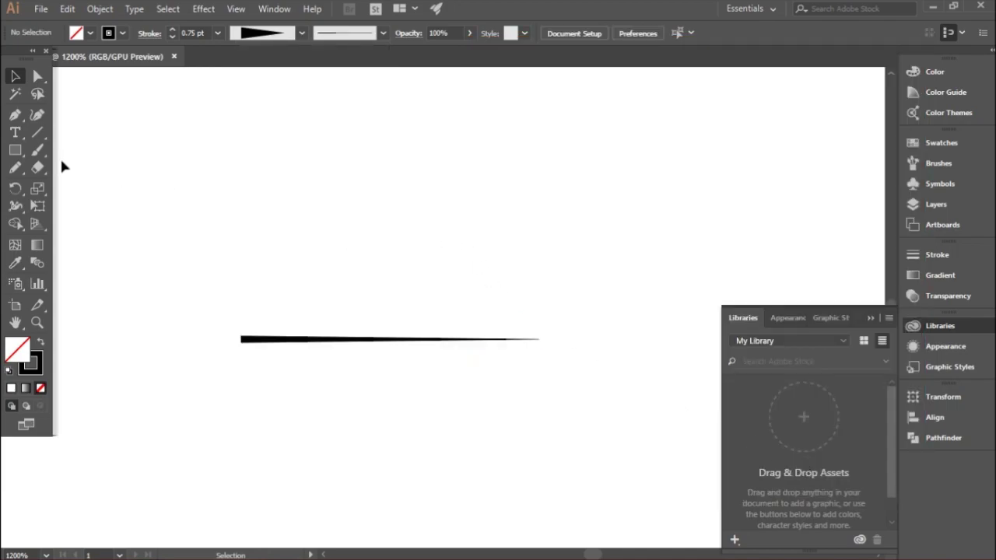
key("b")
left_click(377, 33)
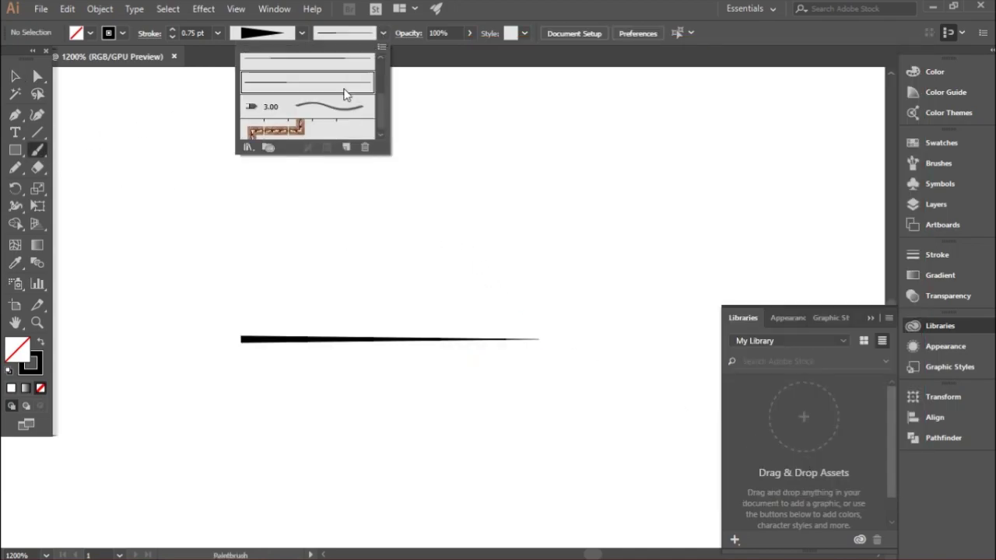
Select Art Brush 2 and paint eight tapered curved strokes across the canvas
double_click(311, 88)
left_click(801, 467)
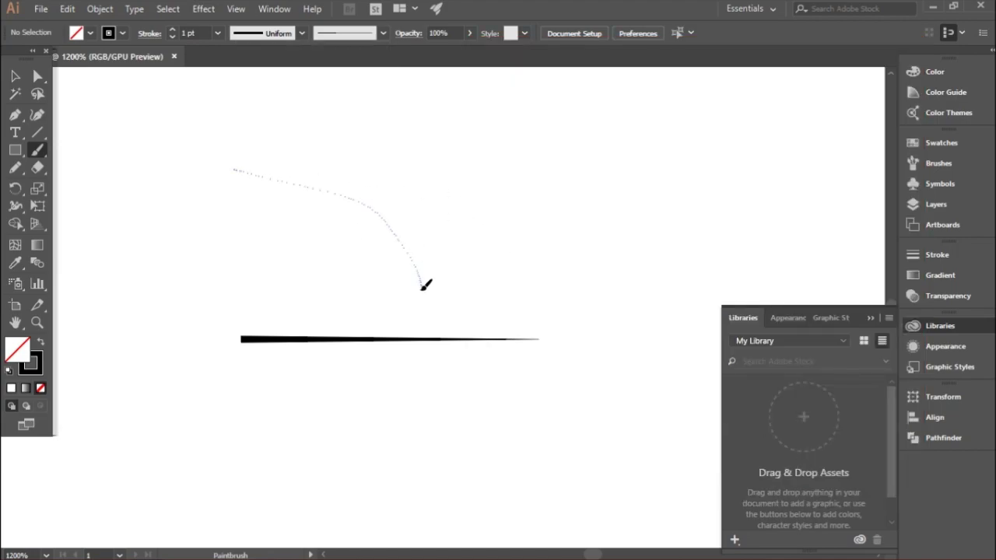
left_click_drag(421, 288, 418, 277)
mouse_move(433, 138)
left_mouse_down()
mouse_move(567, 213)
mouse_move(447, 309)
left_mouse_up()
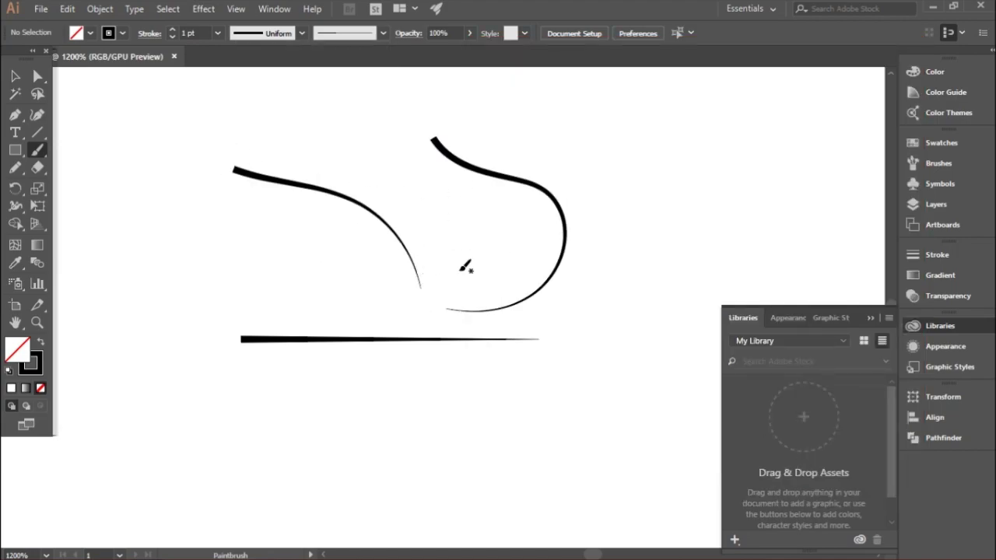
mouse_move(580, 163)
left_mouse_down()
mouse_move(624, 233)
mouse_move(480, 346)
left_mouse_up()
left_click_drag(485, 167, 490, 296)
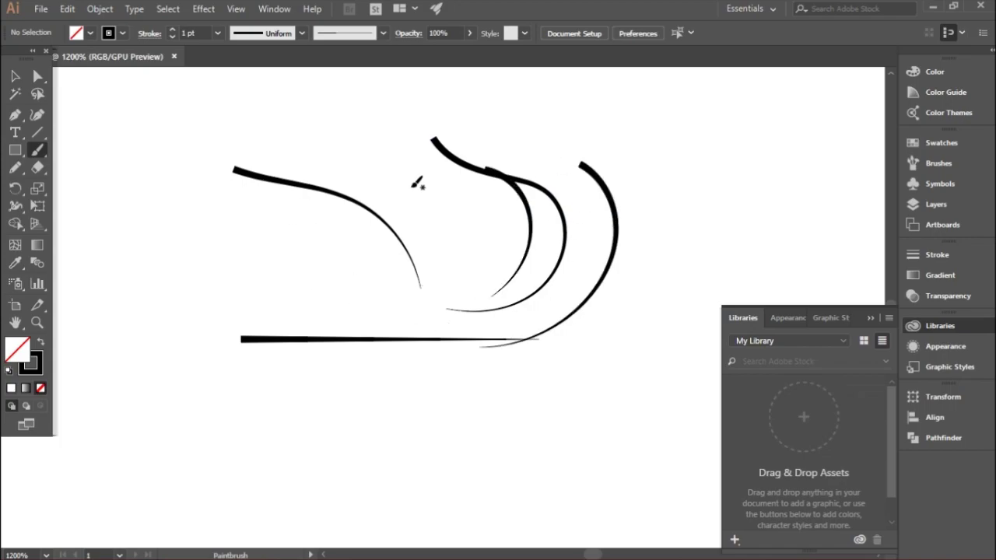
left_click_drag(380, 153, 373, 243)
left_click_drag(296, 199, 305, 286)
left_click_drag(226, 210, 276, 298)
left_click_drag(184, 211, 218, 332)
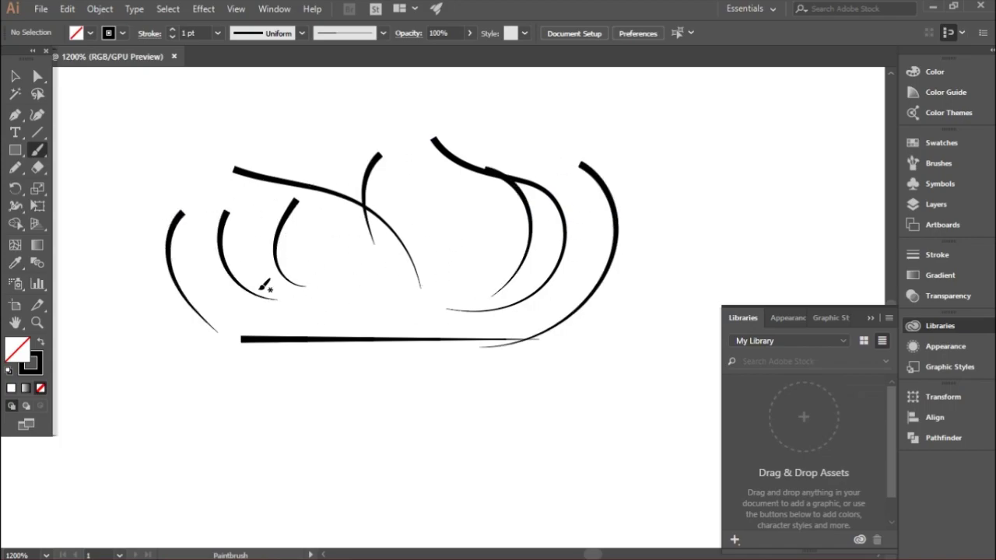
Zoom out, then select and delete all the test strokes
key("ctrl+minus")
key("ctrl+minus")
key("ctrl+a")
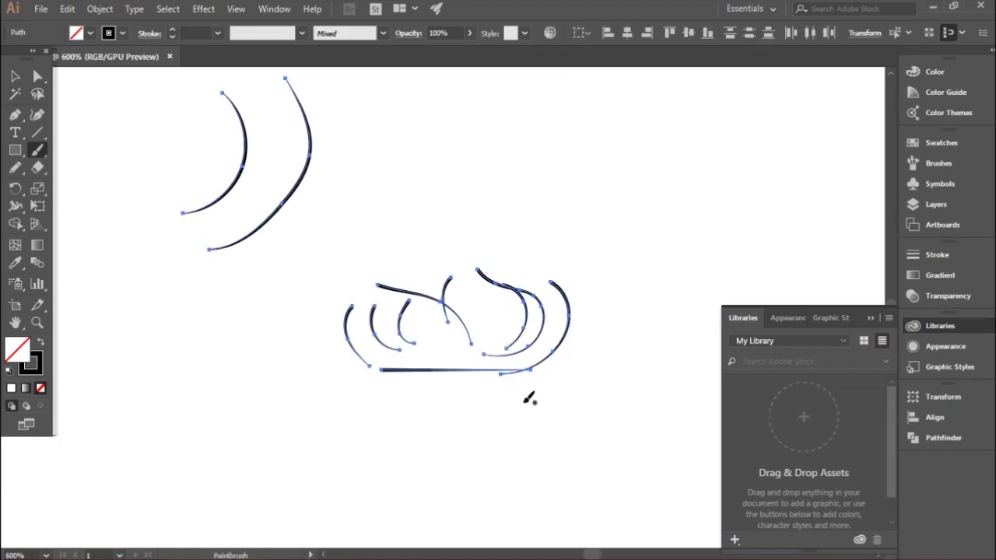
key("Delete")
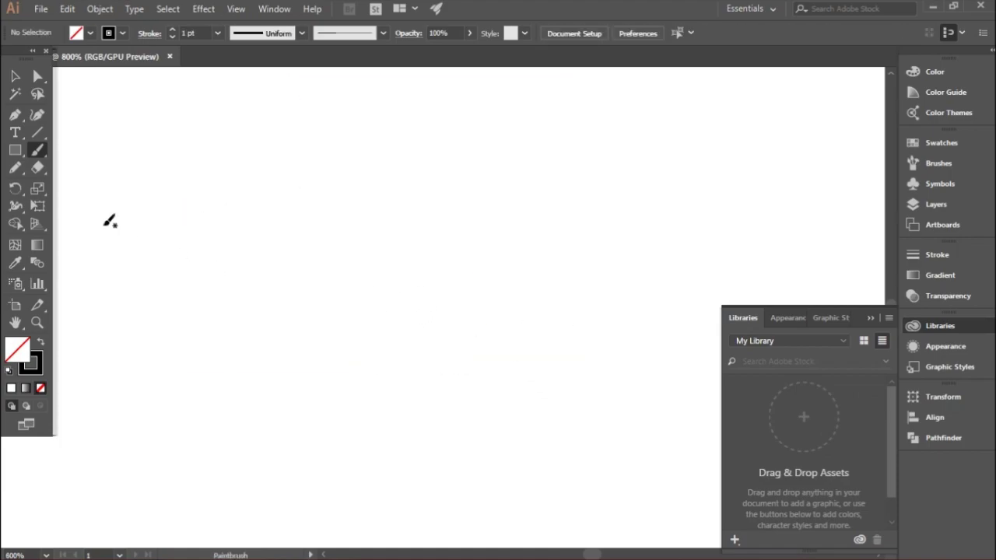
With the Pencil and a solid black fill, draw three closed curved sliver shapes
left_click(15, 167)
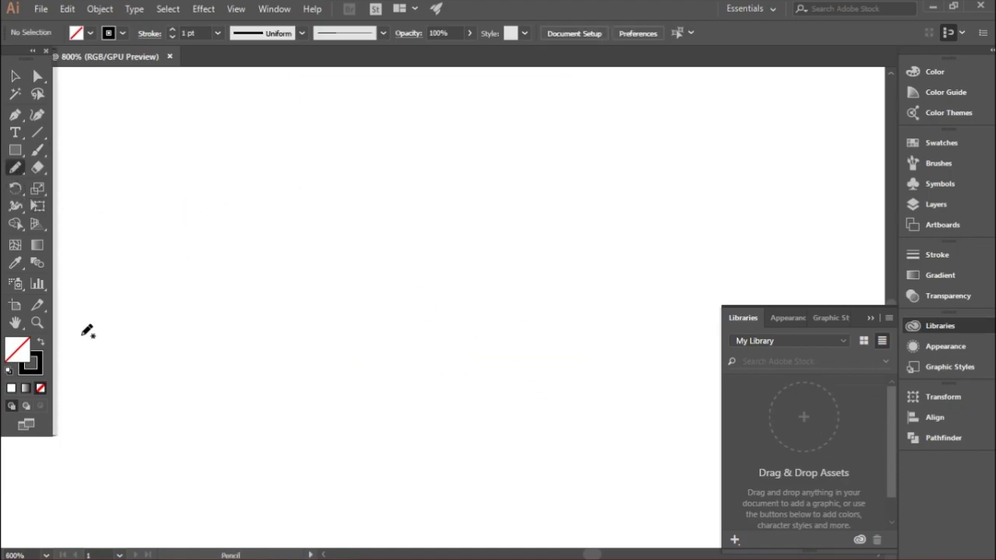
left_click(43, 344)
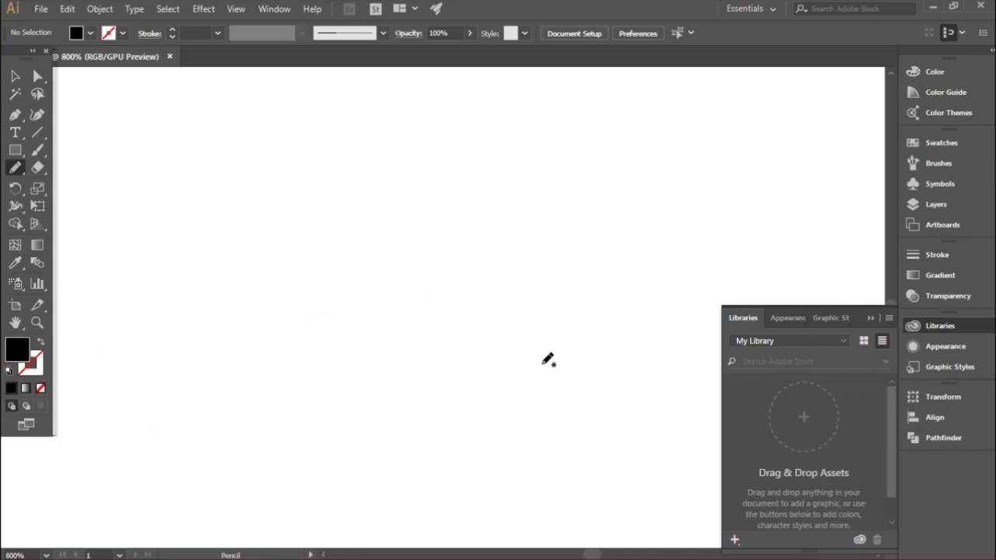
left_click_drag(547, 360, 309, 320)
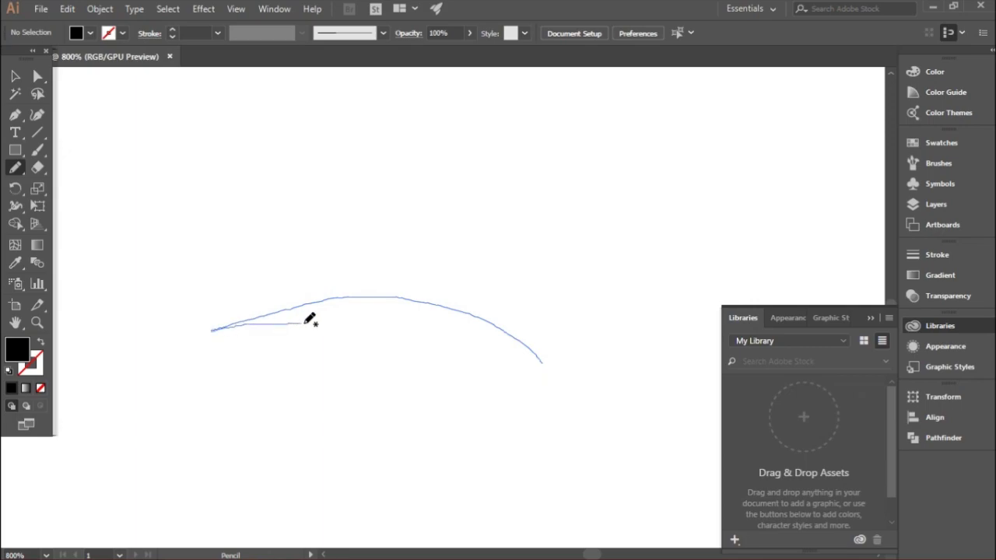
left_click_drag(310, 320, 527, 403)
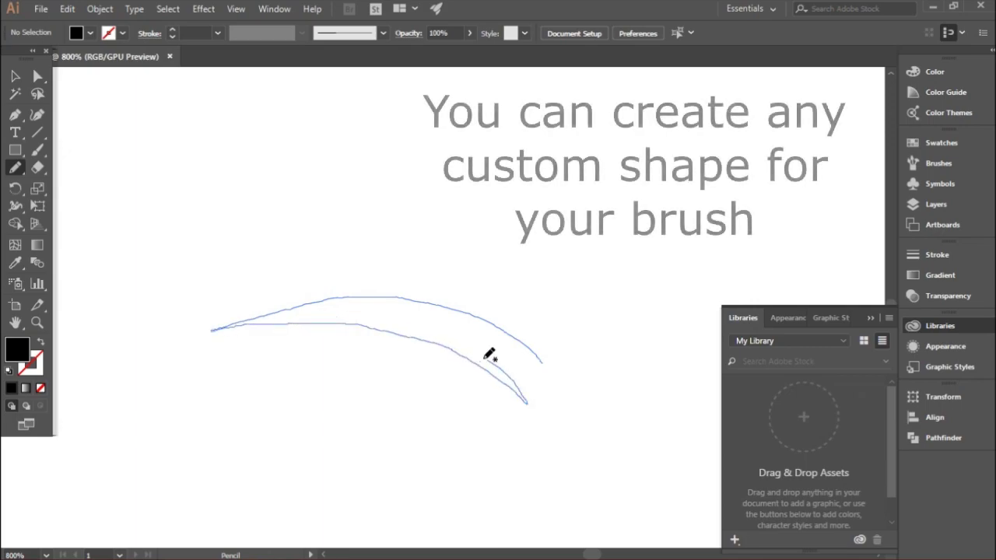
mouse_move(265, 322)
left_mouse_down()
mouse_move(406, 312)
mouse_move(573, 397)
left_mouse_up()
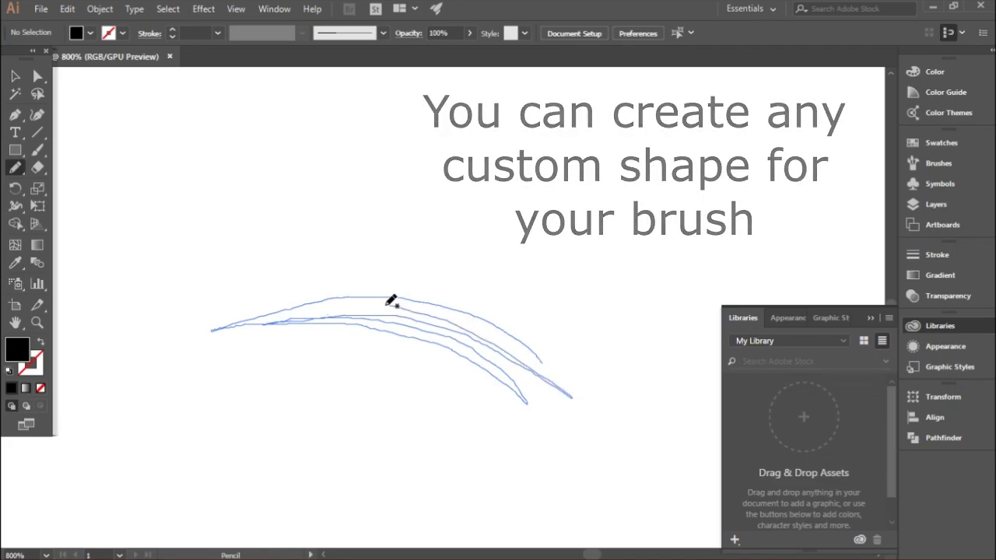
mouse_move(389, 301)
left_mouse_down()
mouse_move(429, 304)
mouse_move(537, 357)
left_mouse_up()
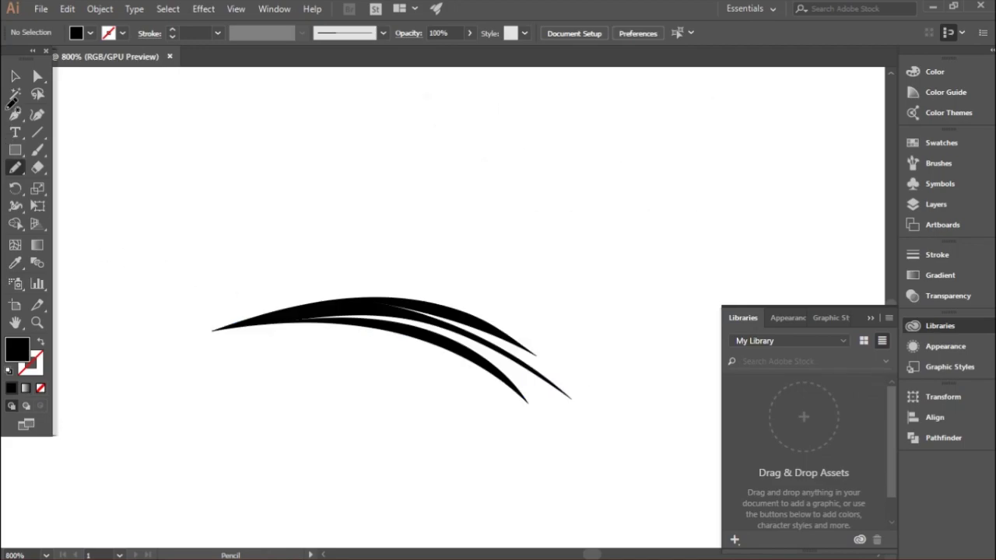
Select the three slivers and save them as a new art brush named 'Randdom Shape'
left_click(15, 75)
left_click(356, 312)
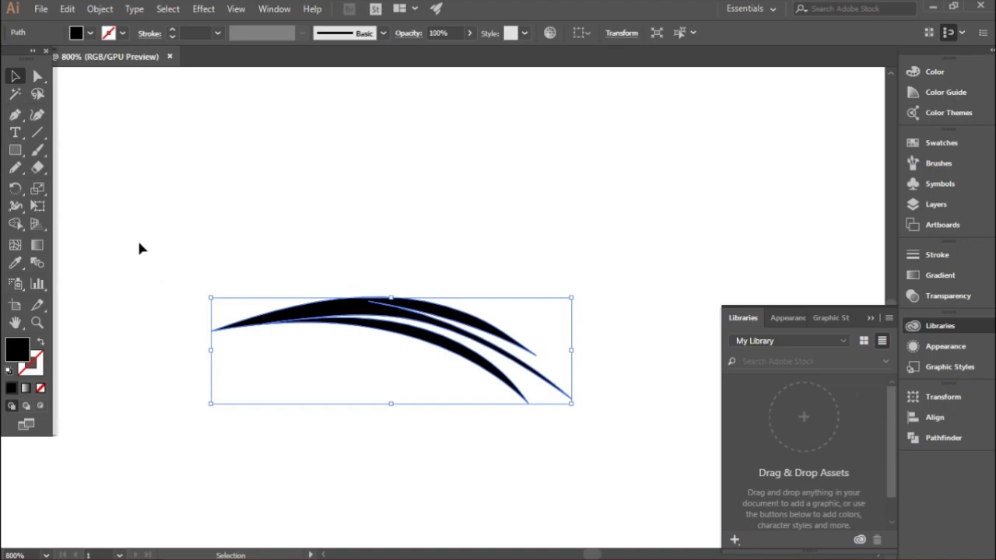
left_click(383, 34)
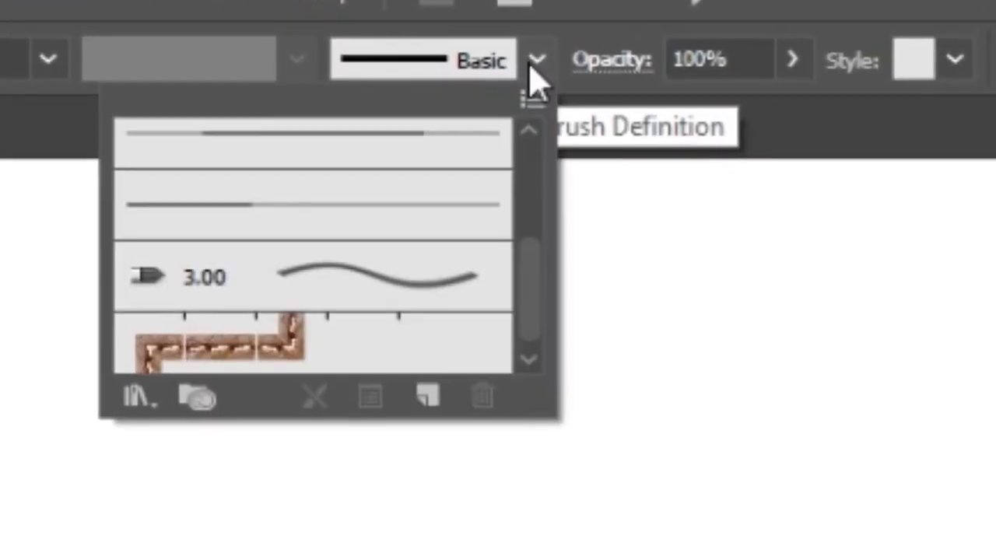
left_click(427, 397)
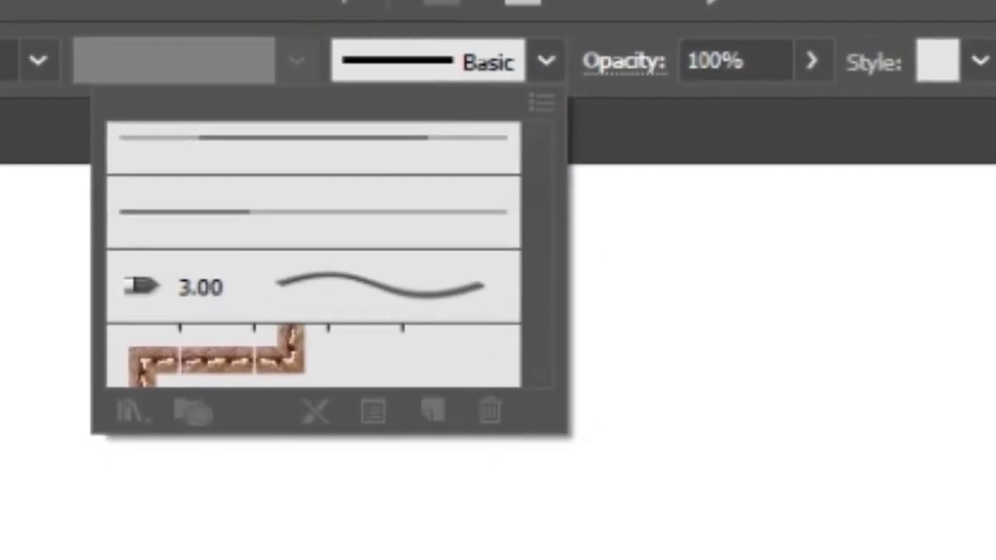
type("Ra")
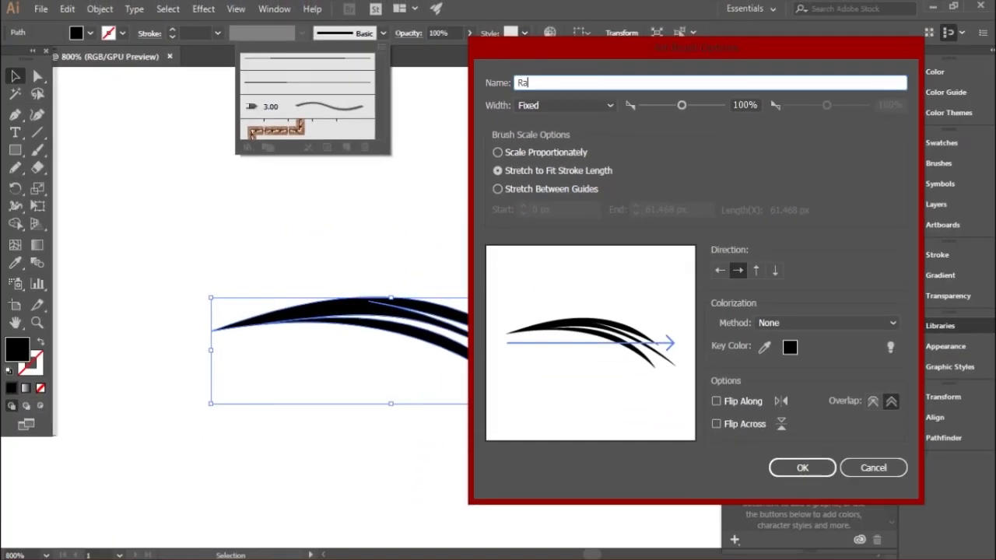
type("nddom Shape")
left_click(796, 466)
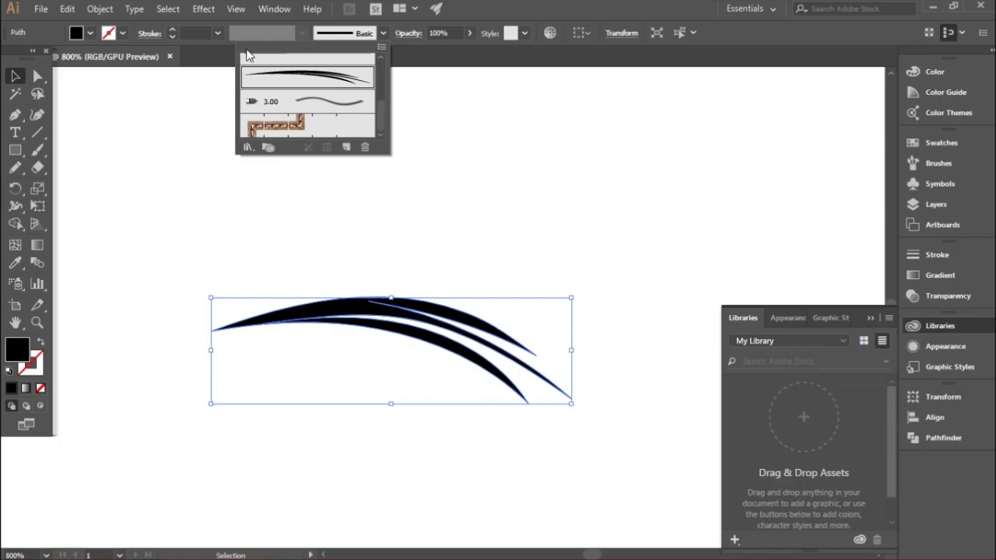
Deselect the slivers, paint a first trial stroke with the custom art brush, and undo it
key("Escape")
left_click(36, 150)
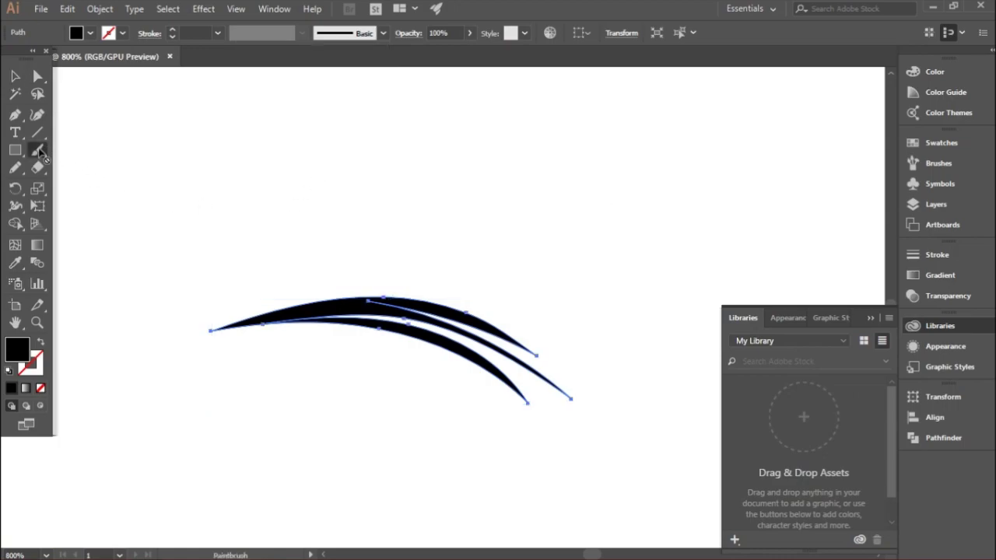
key("ctrl+shift+a")
left_click_drag(293, 171, 296, 173)
scroll(366, 218, "up", 3)
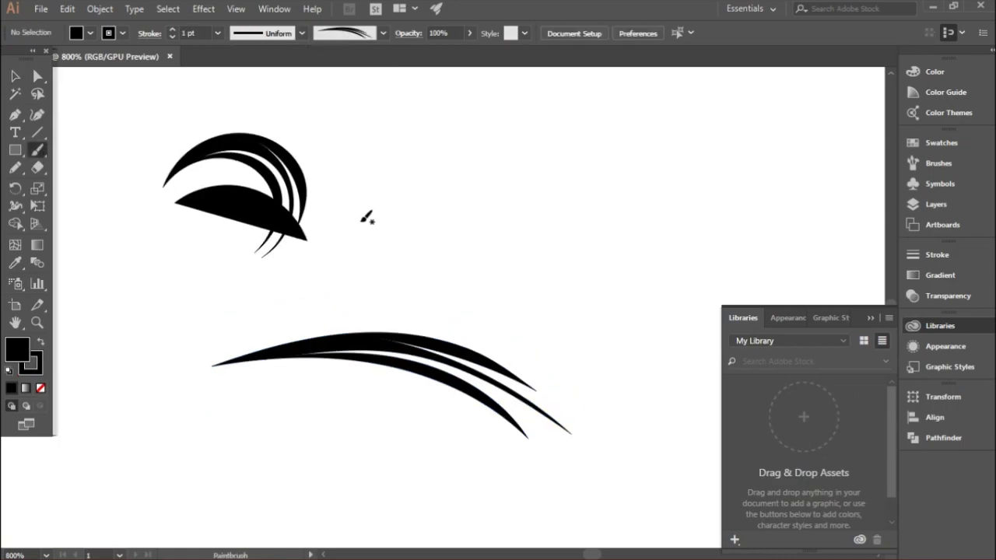
key("ctrl+z")
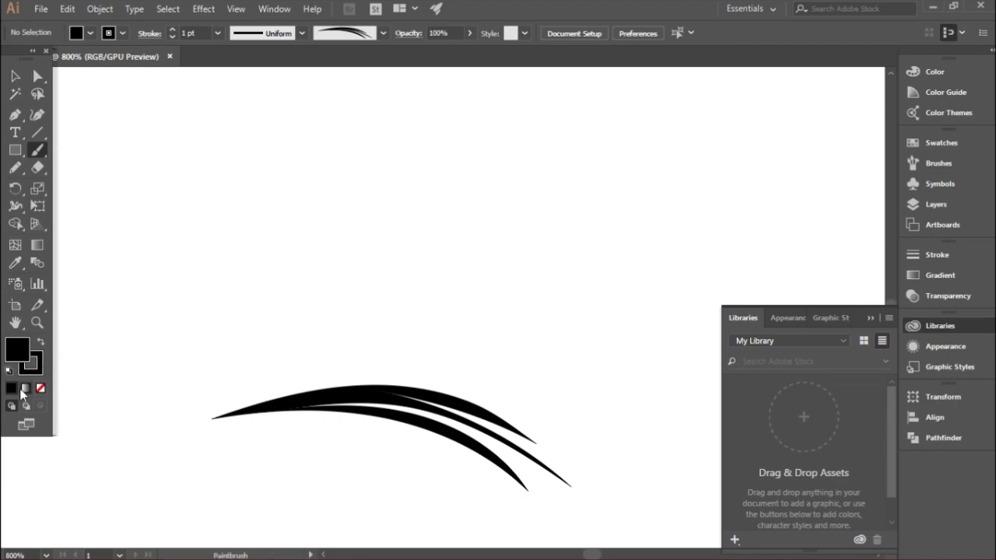
Set the fill to None and paint three more trial strokes, undoing each one
left_click(41, 387)
left_click_drag(166, 193, 276, 302)
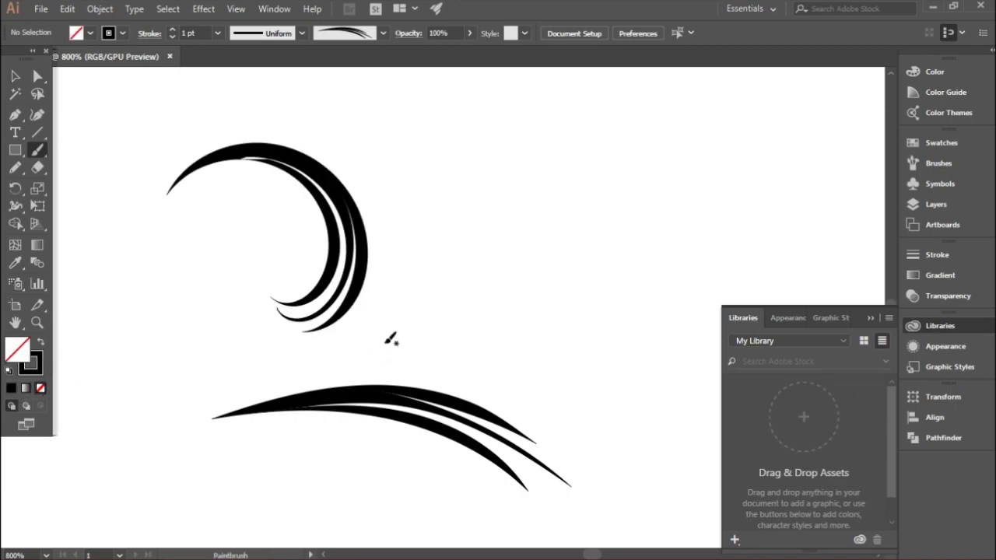
key("ctrl+z")
left_click_drag(196, 224, 500, 239)
key("ctrl+z")
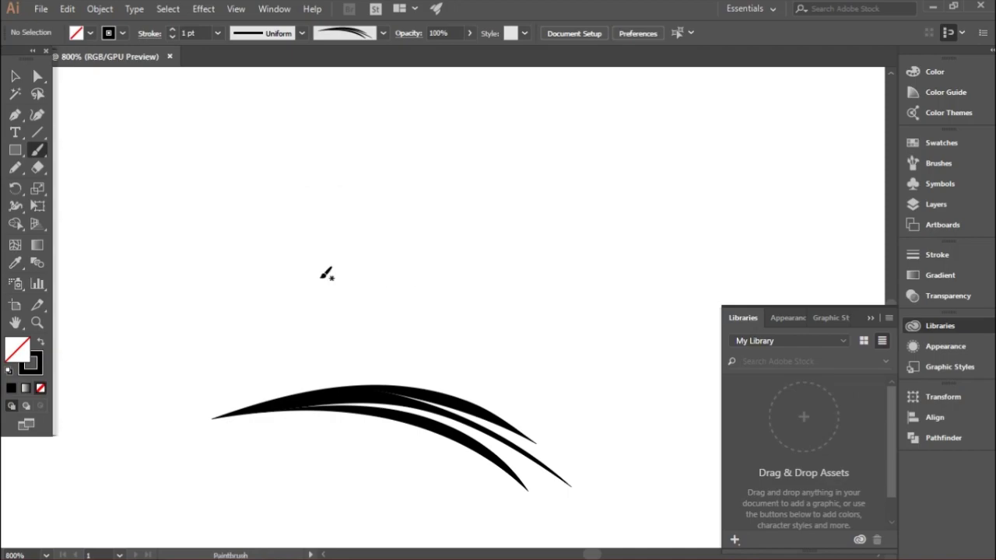
left_click_drag(509, 308, 506, 309)
key("ctrl+z")
scroll(521, 285, "down", 2)
Draw a circle and preview the custom arc brush on its outline
left_click_drag(15, 150, 61, 181)
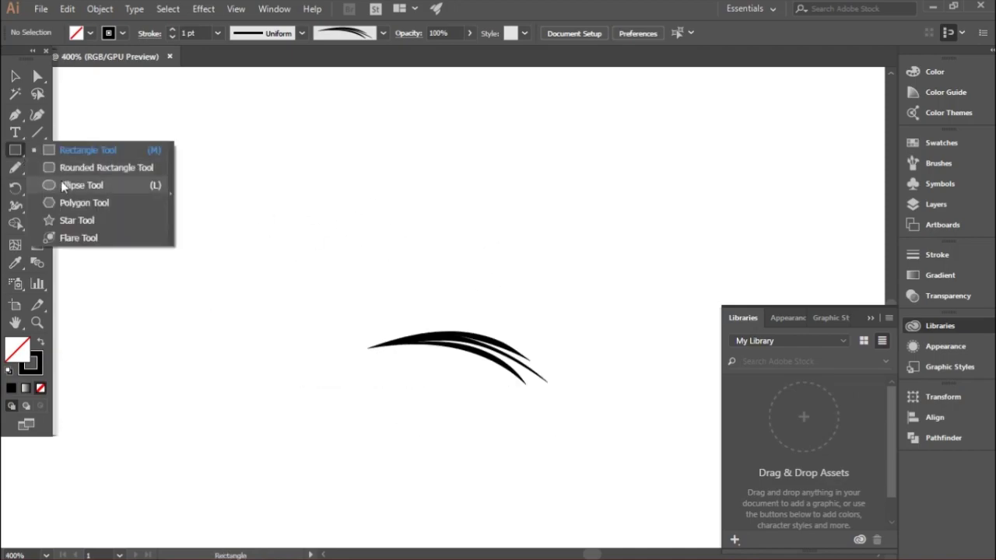
left_click_drag(223, 226, 287, 290)
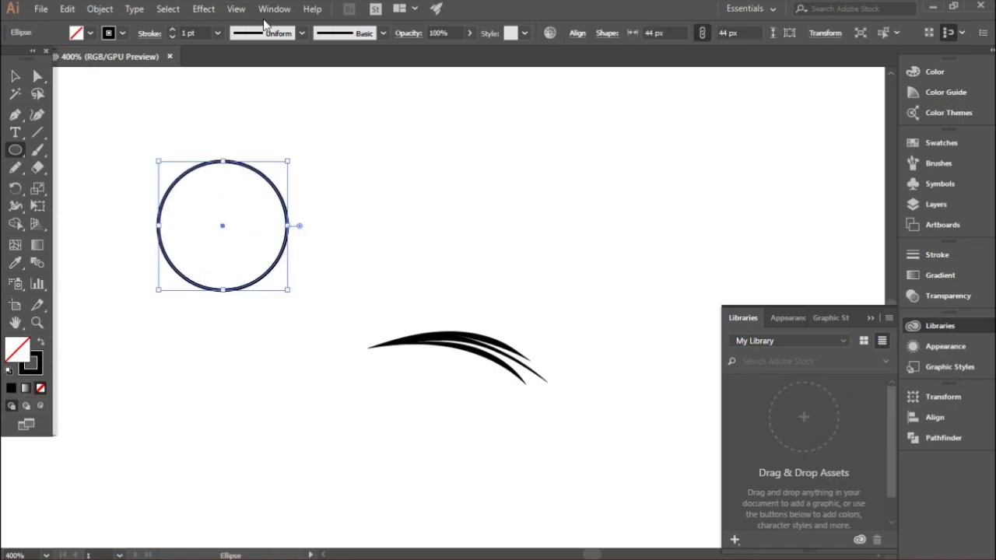
left_click(383, 33)
left_click(346, 78)
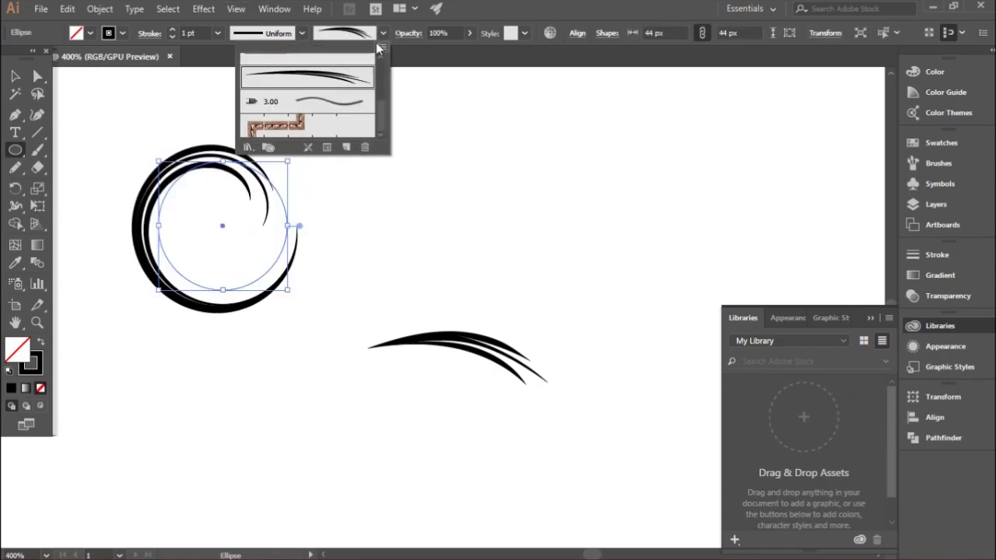
left_click(458, 147)
left_click(529, 313)
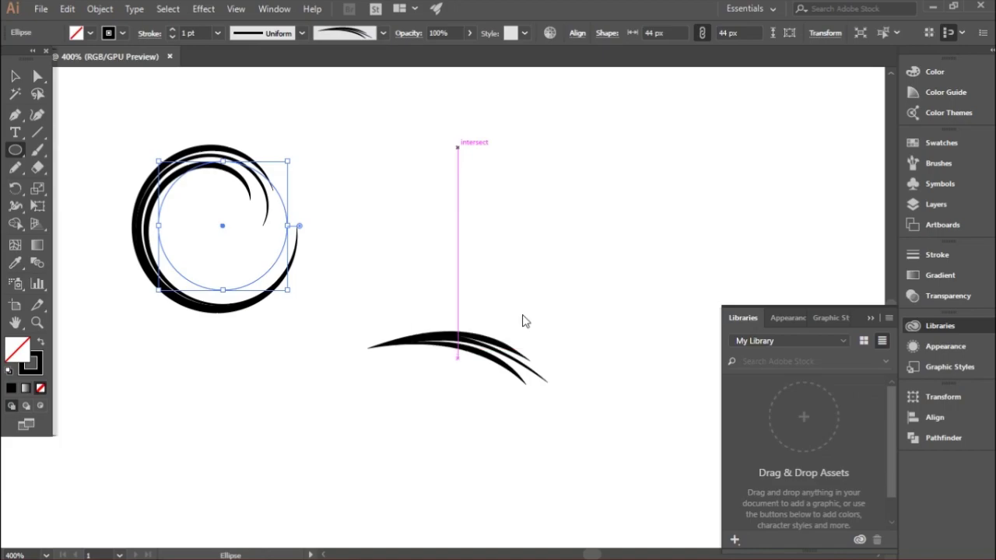
Delete the brushed circle and select the remaining lower arc stroke
left_click(15, 76)
left_click(412, 181)
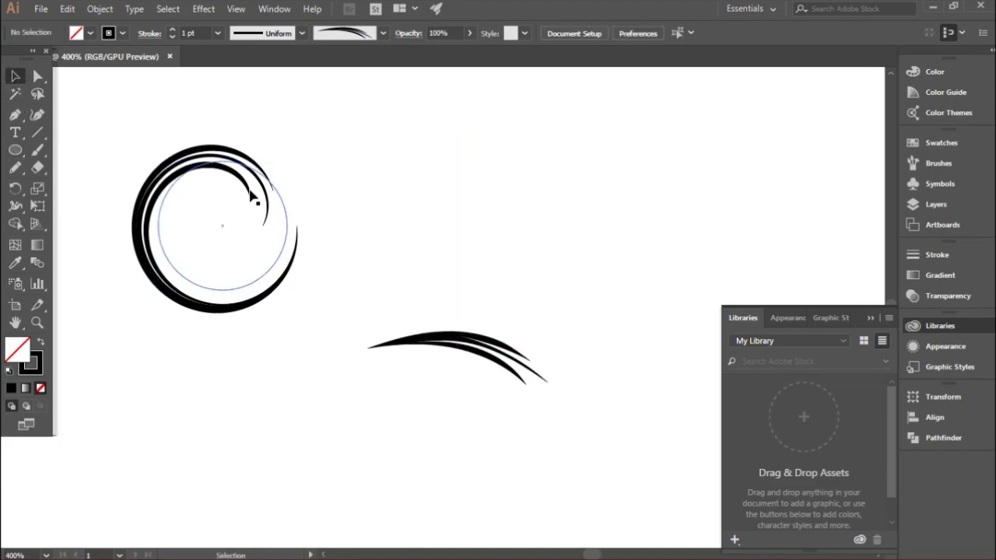
left_click(264, 300)
key("Delete")
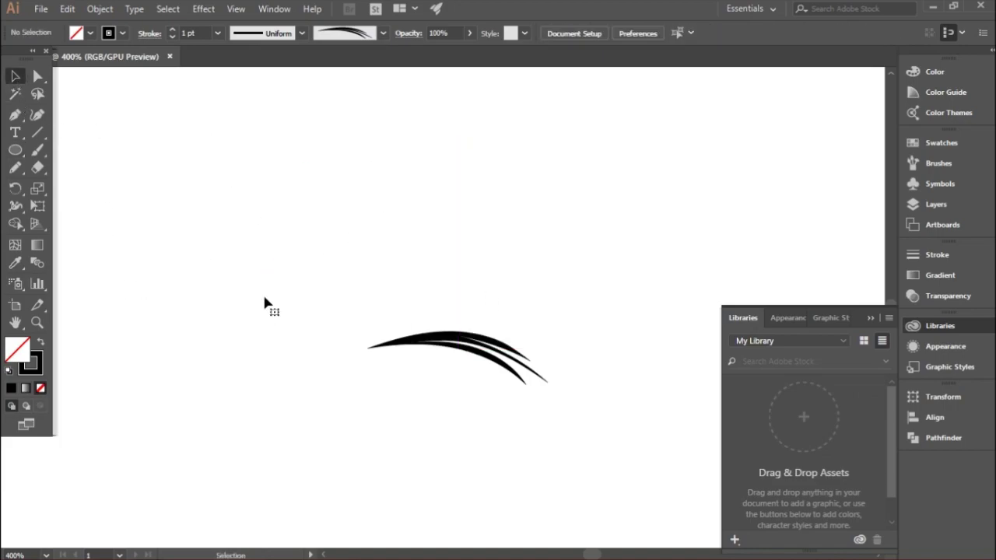
left_click(444, 347)
Delete the arc stroke and pencil-draw a black, notched, pointed sliver shape at 800% zoom
key("Delete")
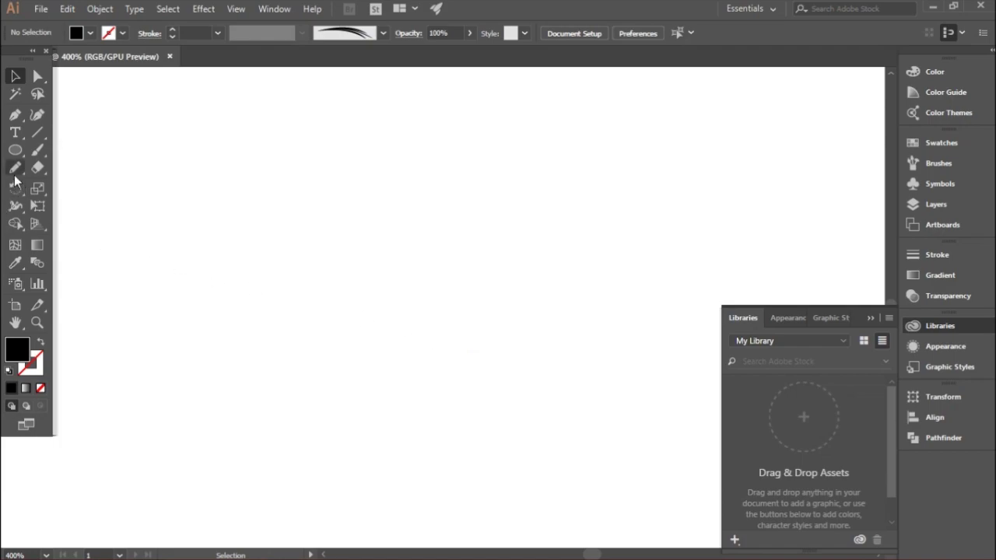
left_click(15, 167)
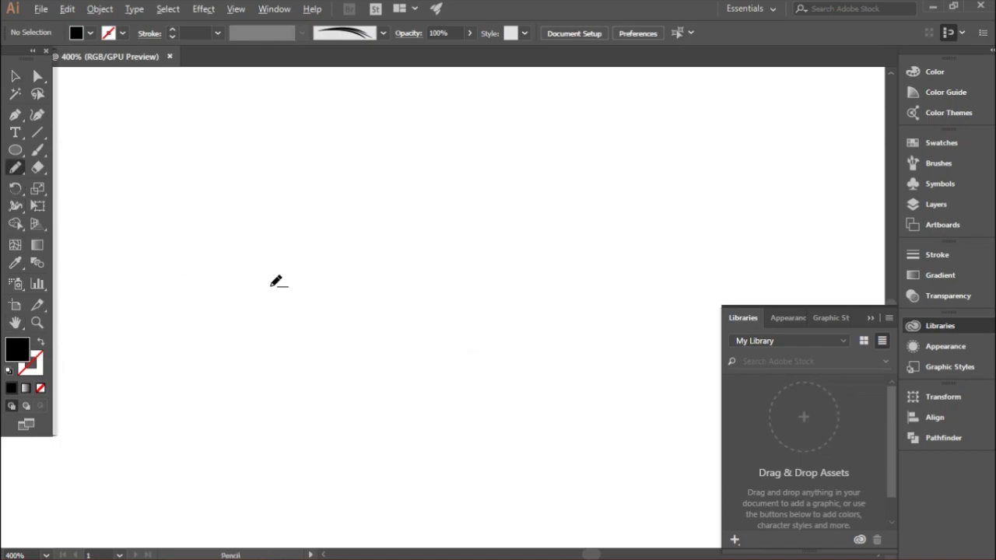
key("ctrl+equal")
key("ctrl+equal")
left_click_drag(245, 262, 339, 263)
mouse_move(253, 262)
left_mouse_down()
mouse_move(338, 262)
mouse_move(336, 282)
left_mouse_up()
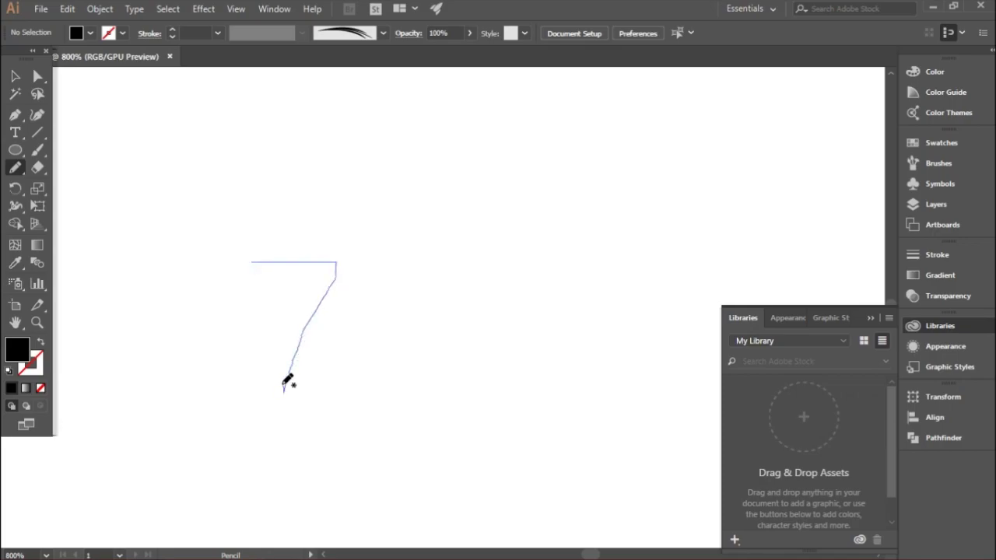
left_click_drag(289, 374, 314, 256)
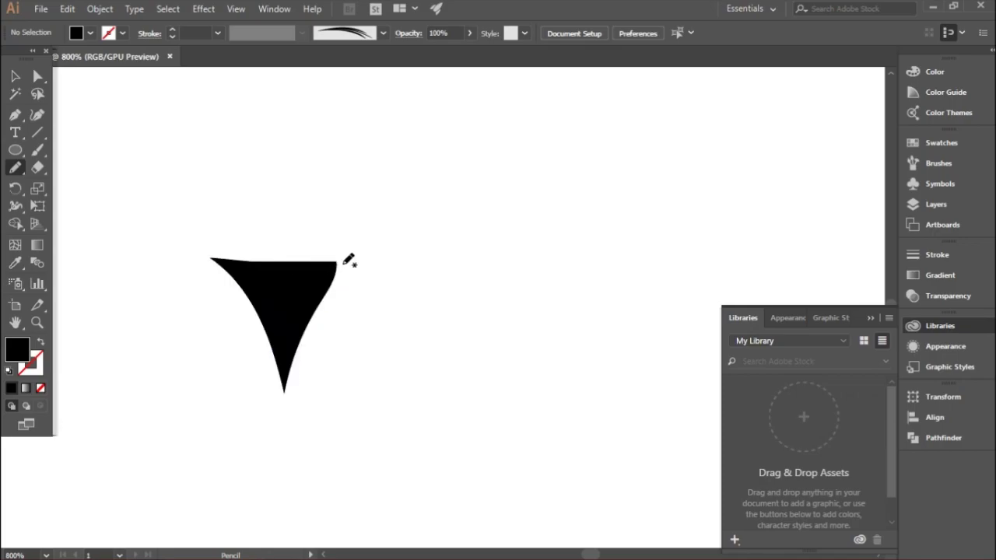
key("ctrl+z")
mouse_move(231, 255)
left_mouse_down()
mouse_move(401, 245)
mouse_move(580, 266)
mouse_move(441, 355)
mouse_move(427, 346)
mouse_move(526, 289)
mouse_move(422, 316)
mouse_move(361, 269)
mouse_move(392, 264)
left_mouse_up()
scroll(438, 291, "down", 1)
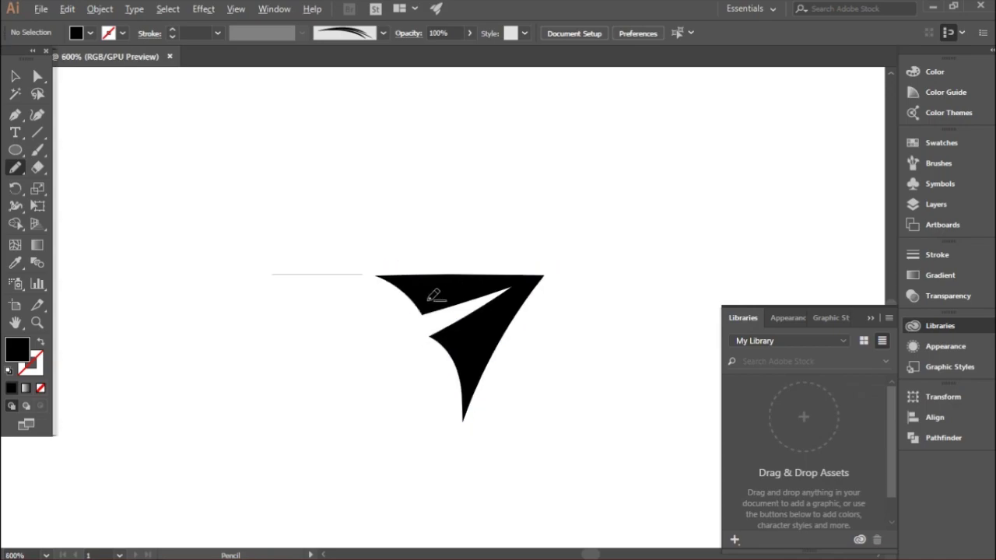
left_click(15, 75)
Duplicate the black sliver into a row of three and select all three copies
left_click(467, 338)
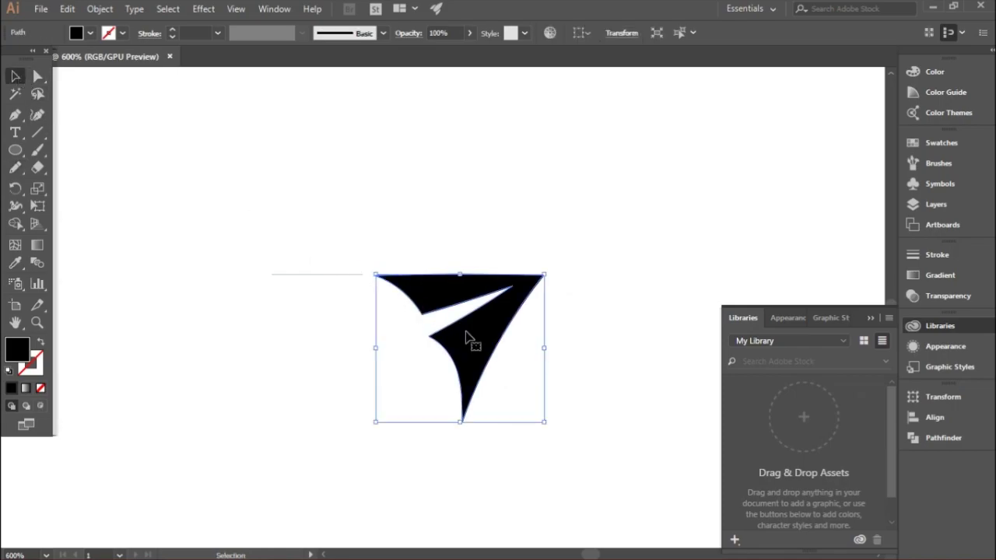
scroll(463, 336, "right", 2)
mouse_move(459, 333)
left_mouse_down()
mouse_move(602, 332)
mouse_move(253, 336)
left_mouse_up()
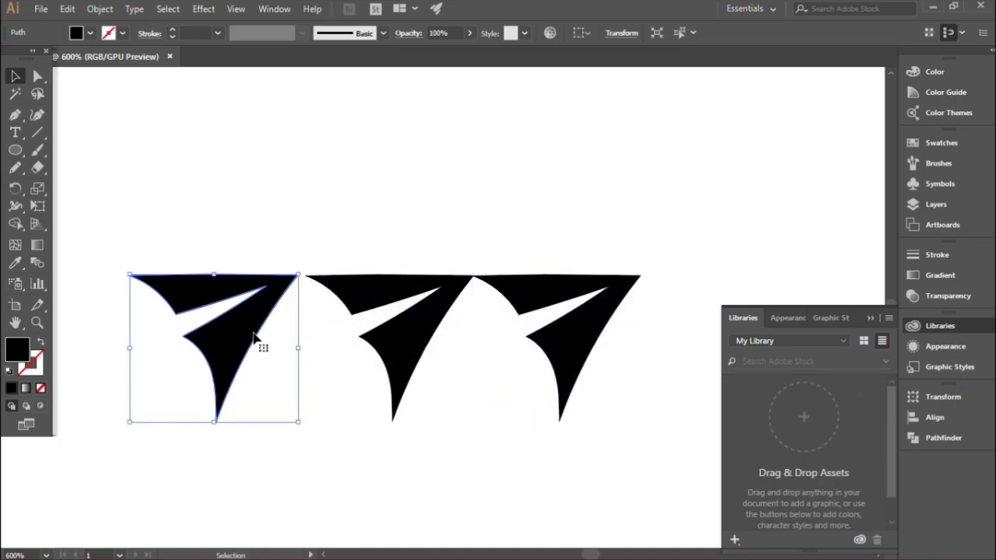
left_click_drag(111, 222, 643, 421)
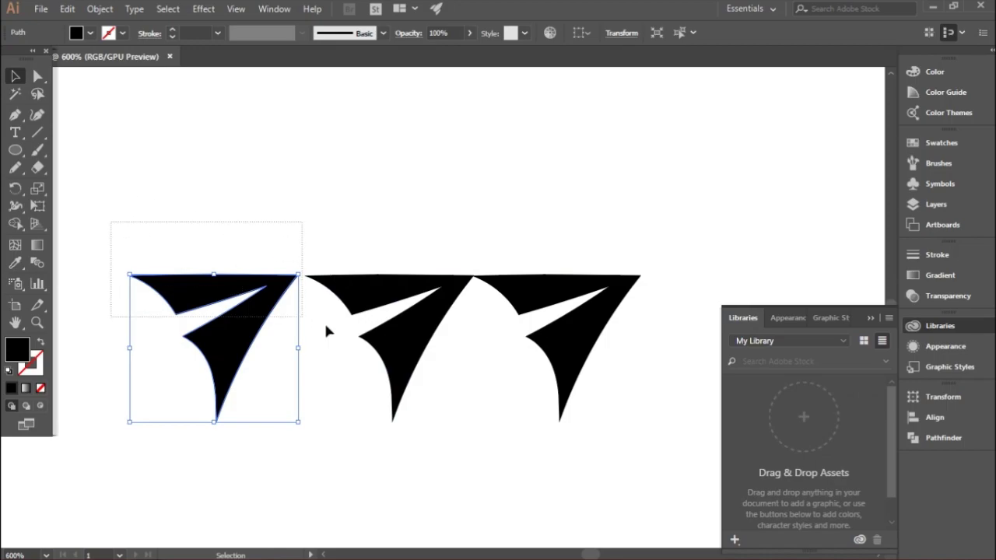
left_click(650, 355)
left_click(560, 350)
left_click(389, 351, "shift")
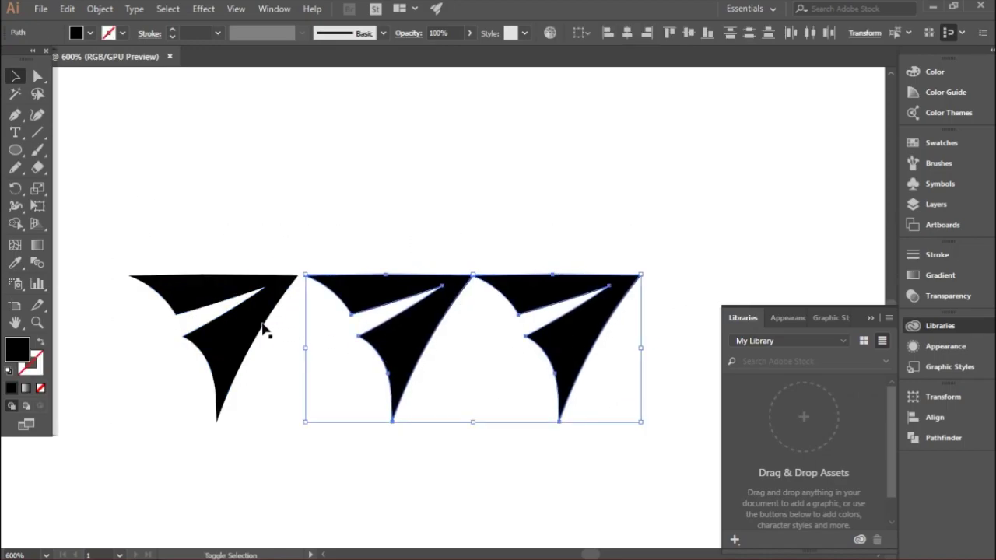
left_click(263, 326, "shift")
Save the row as new Art Brush 3 with default settings and delete the source shapes
left_click(383, 33)
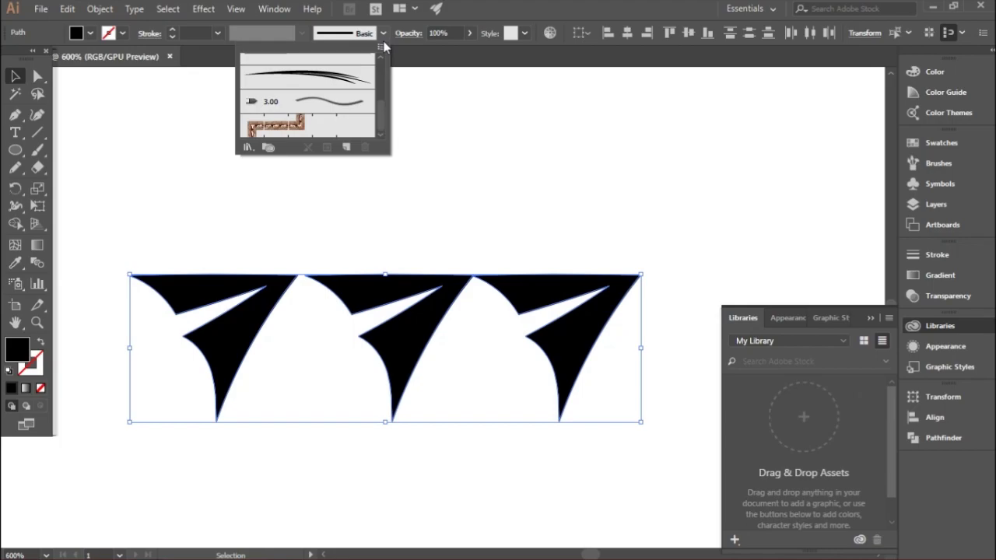
left_click(346, 147)
left_click(456, 312)
left_click(463, 380)
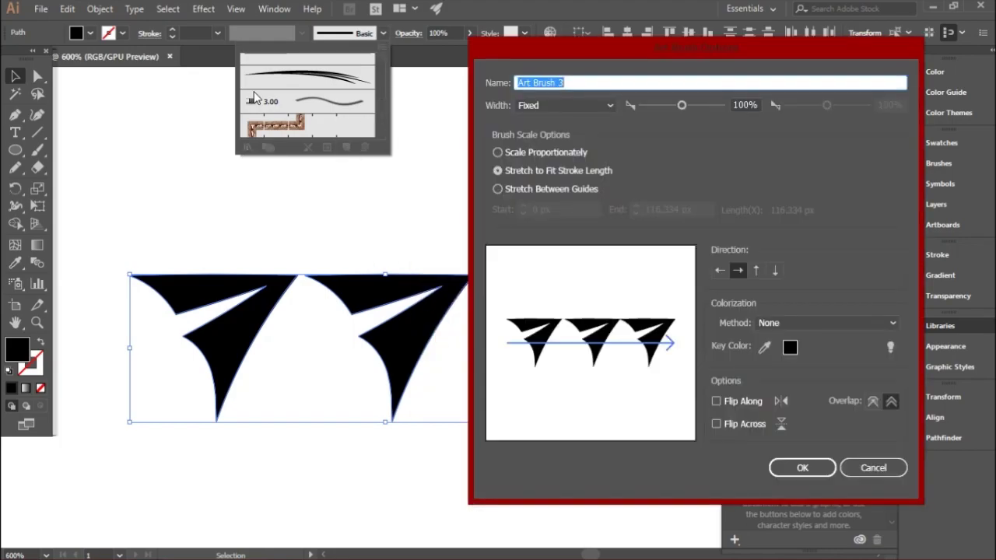
left_click(809, 468)
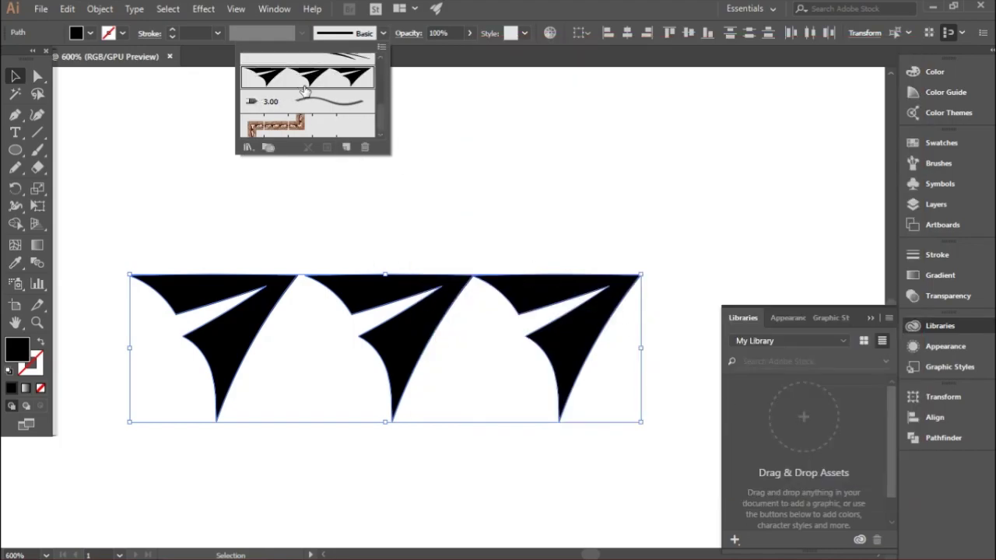
left_click(305, 91)
left_click(633, 380)
left_click_drag(633, 380, 207, 199)
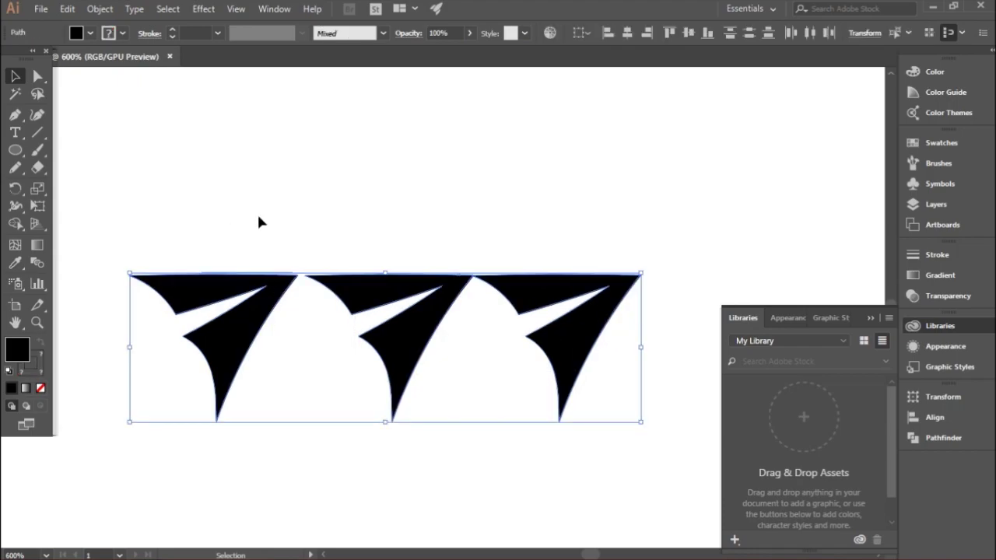
key("Delete")
With the Paintbrush, swap fill and stroke and paint a curved arc-brush stroke
left_click(37, 152)
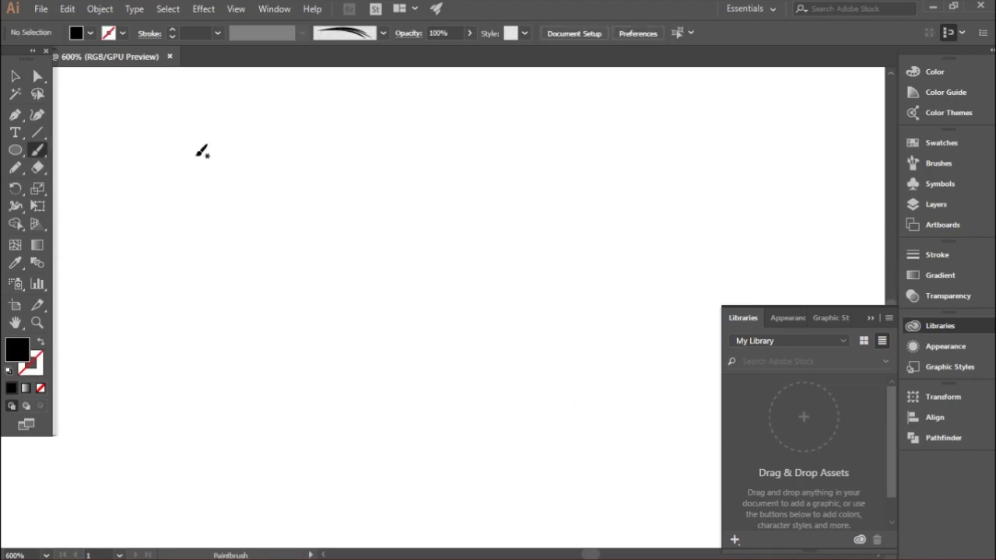
left_click_drag(211, 156, 417, 262)
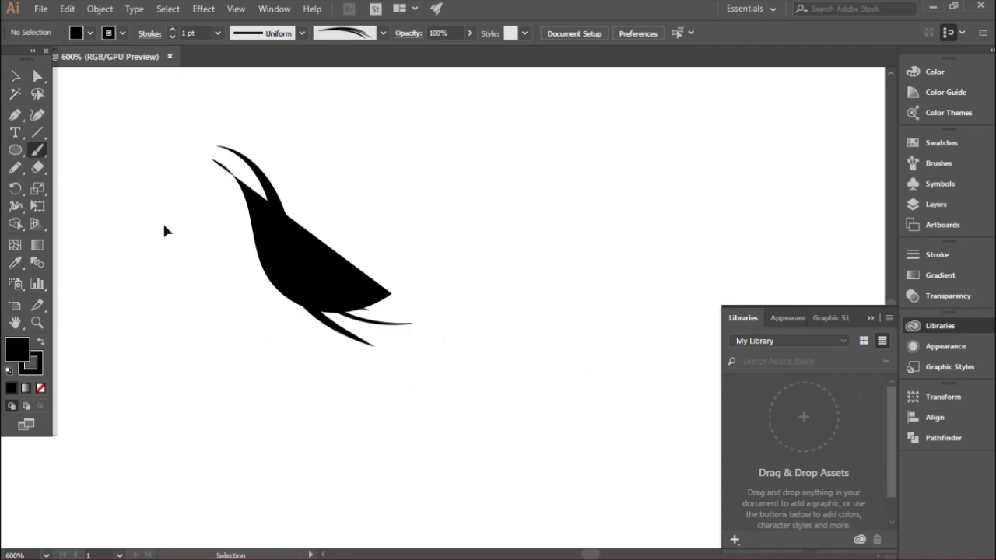
key("ctrl+z")
left_click(41, 343)
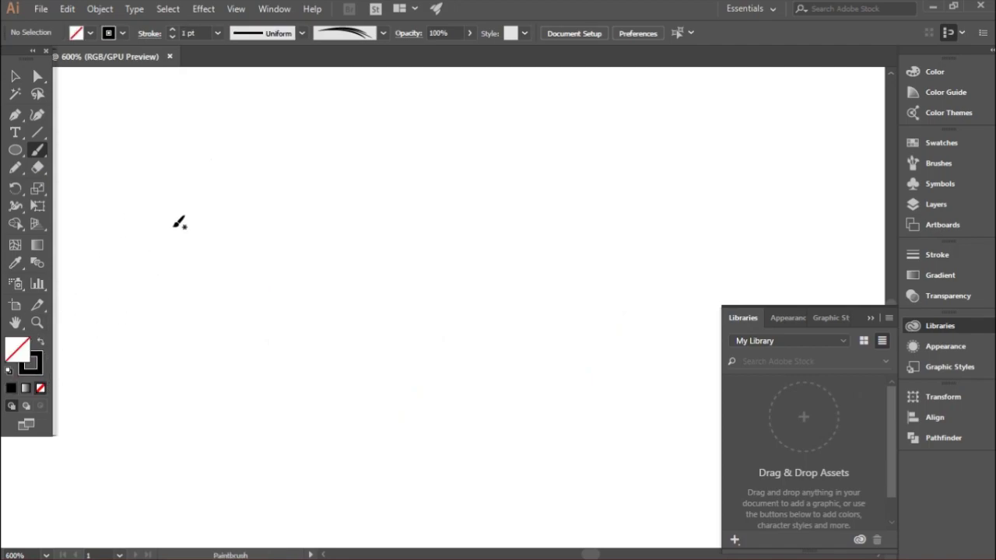
left_click_drag(176, 206, 352, 389)
Switch to the triangle Art Brush 3 and paint several trial strokes, undoing them
left_click(382, 33)
left_click(312, 76)
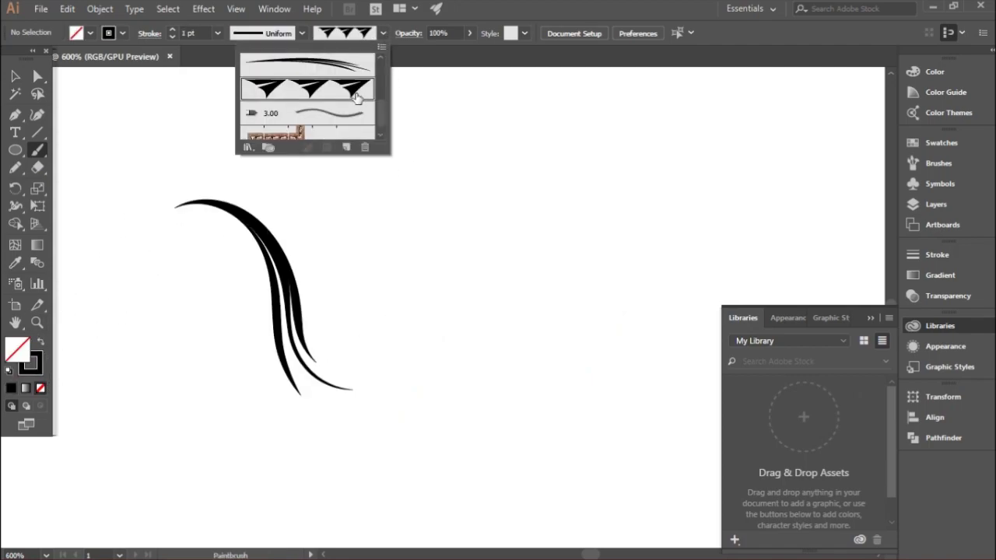
left_click_drag(430, 310, 392, 234)
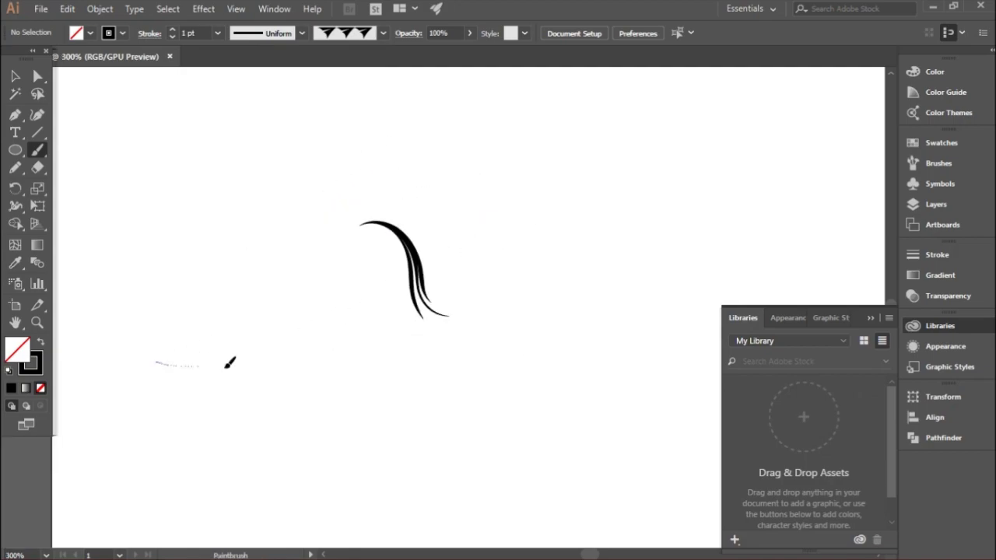
left_click_drag(510, 381, 511, 381)
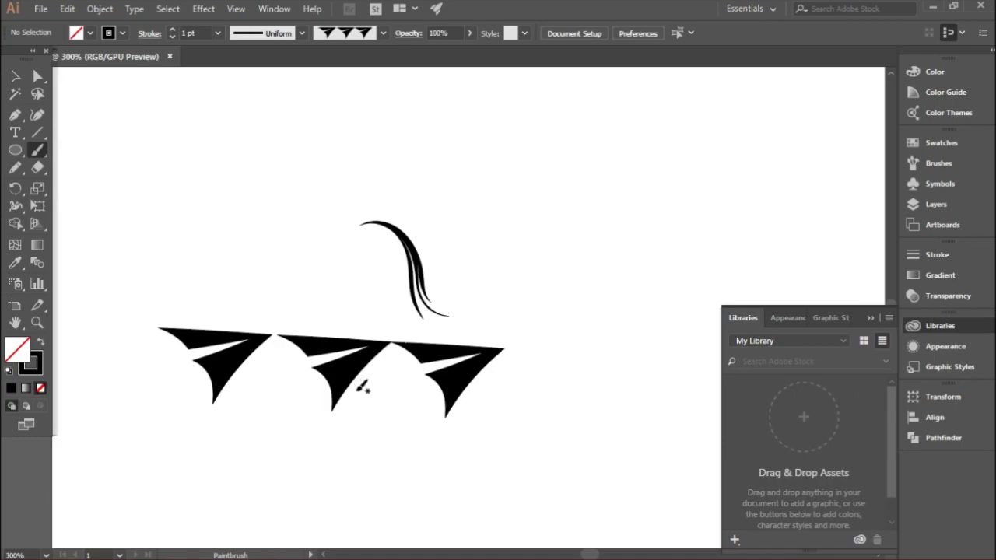
key("ctrl+z")
left_click_drag(212, 354, 212, 364)
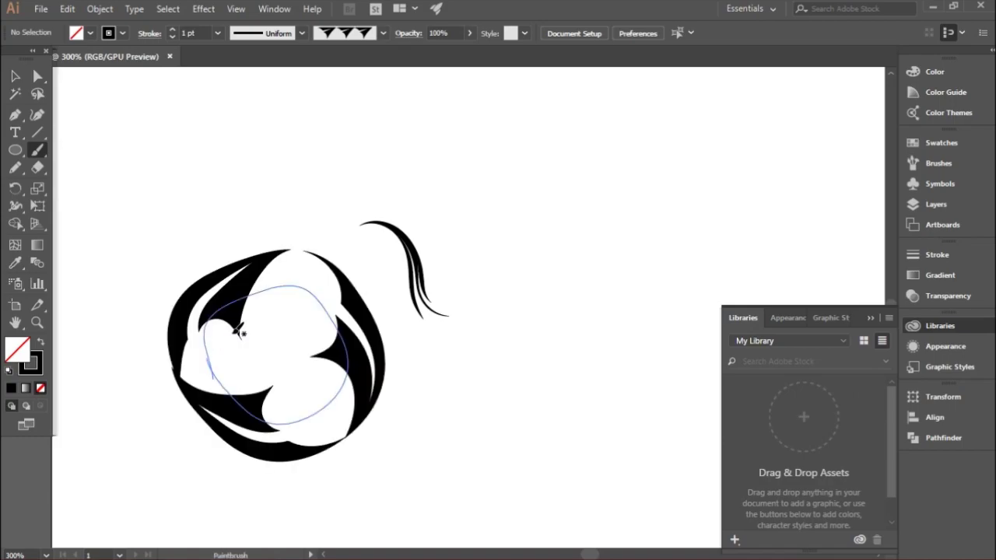
key("ctrl+z")
mouse_move(566, 376)
left_mouse_down()
mouse_move(409, 392)
mouse_move(94, 299)
left_mouse_up()
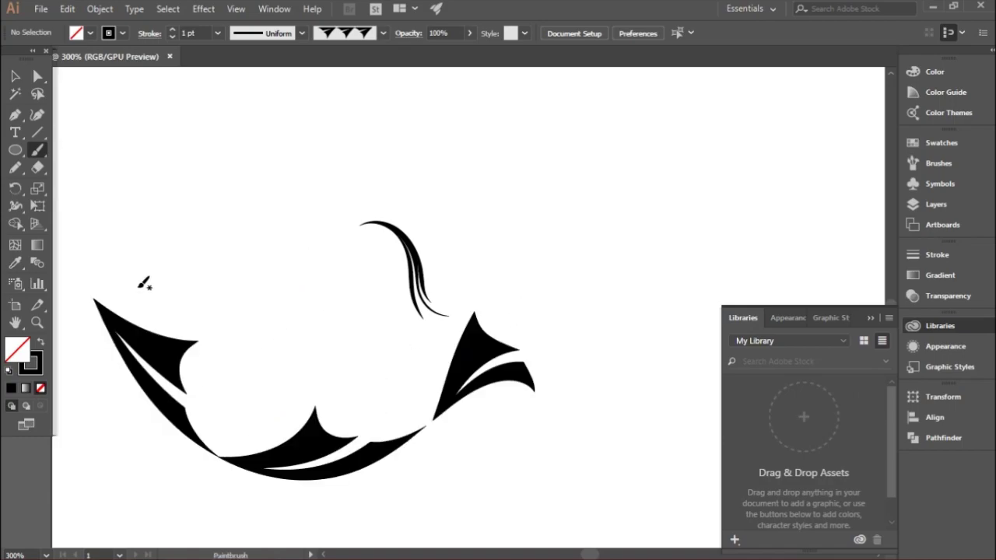
key("ctrl+z")
Paint one more triangle-brush stroke, then marquee-select every stroke on the artboard
left_click_drag(531, 224, 526, 219)
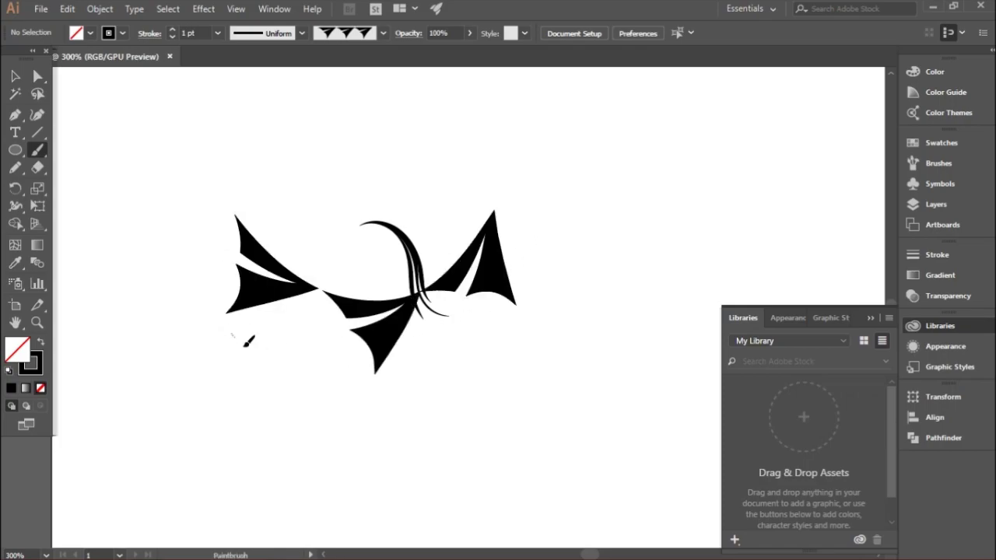
key("ctrl+shift+a")
key("v")
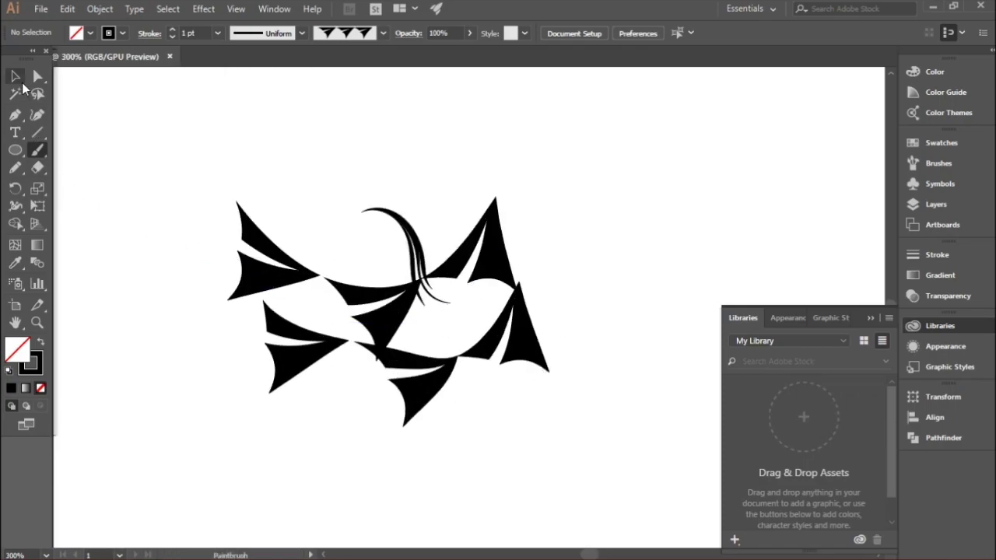
left_click_drag(572, 461, 169, 145)
Delete the strokes and pencil-draw a horizontal line with upper and lower curves at its left end
key("Delete")
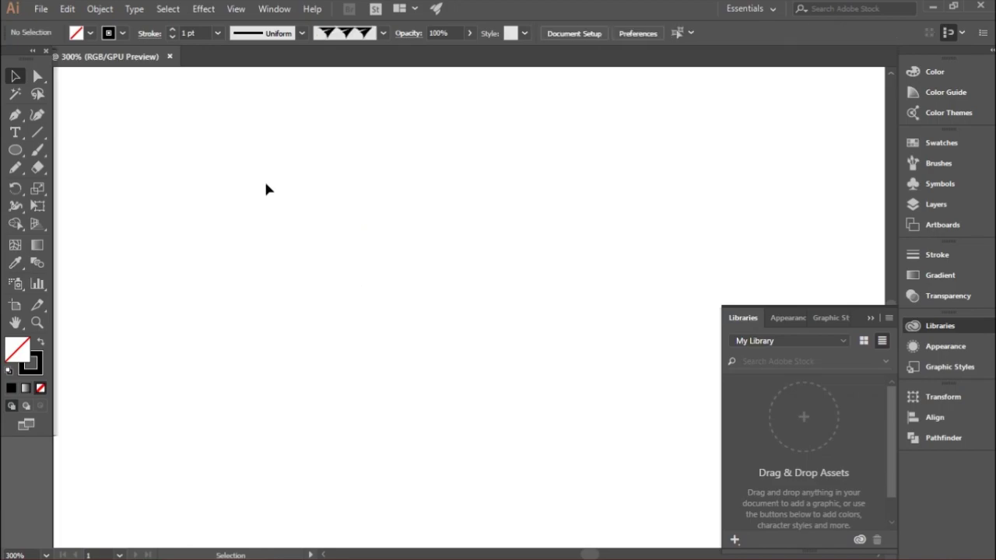
left_click(15, 167)
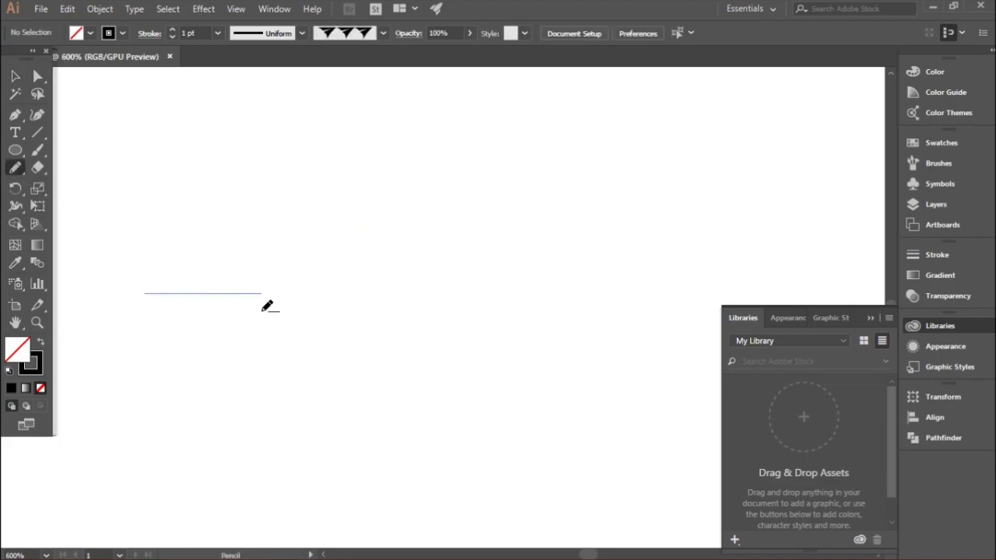
left_click_drag(145, 293, 389, 293)
scroll(151, 271, "up", 1)
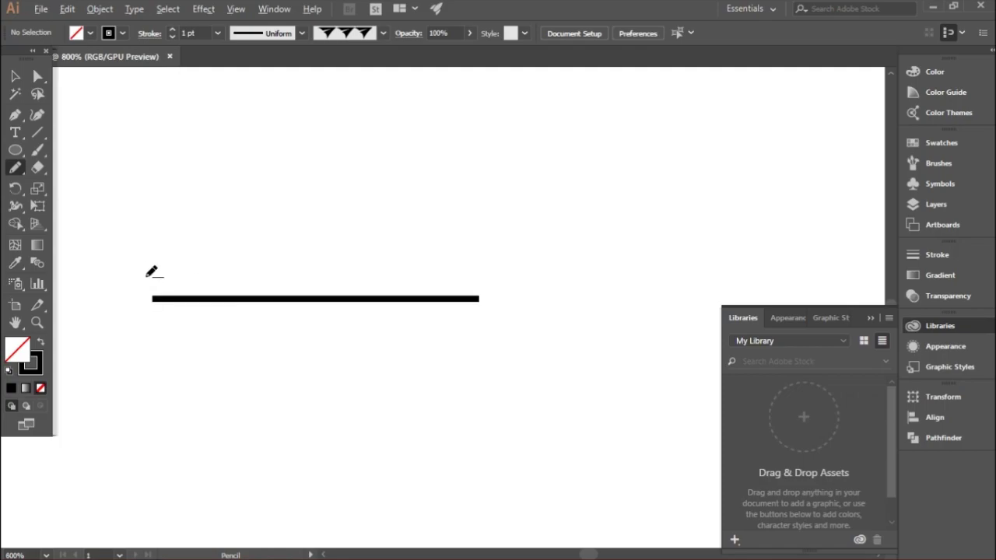
scroll(152, 272, "up", 1)
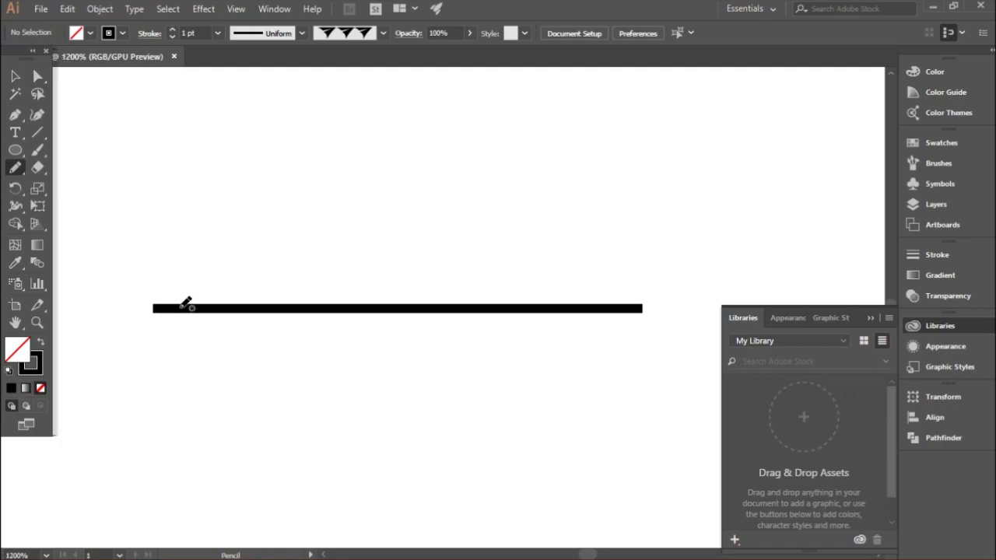
left_click_drag(180, 308, 282, 275)
left_click_drag(178, 309, 277, 352)
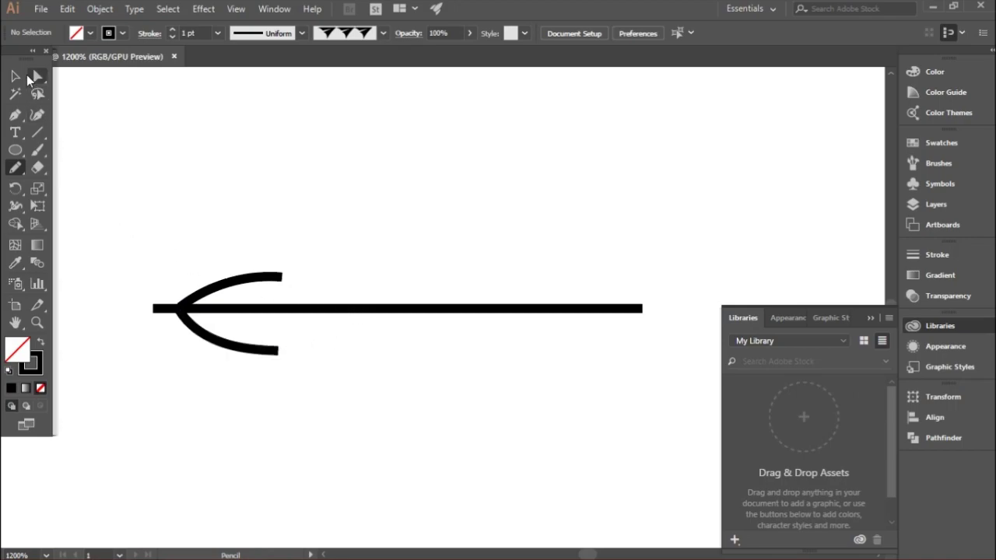
Copy the curve pair along the line into four chevrons and select the whole sprig
key("v")
left_click(229, 346)
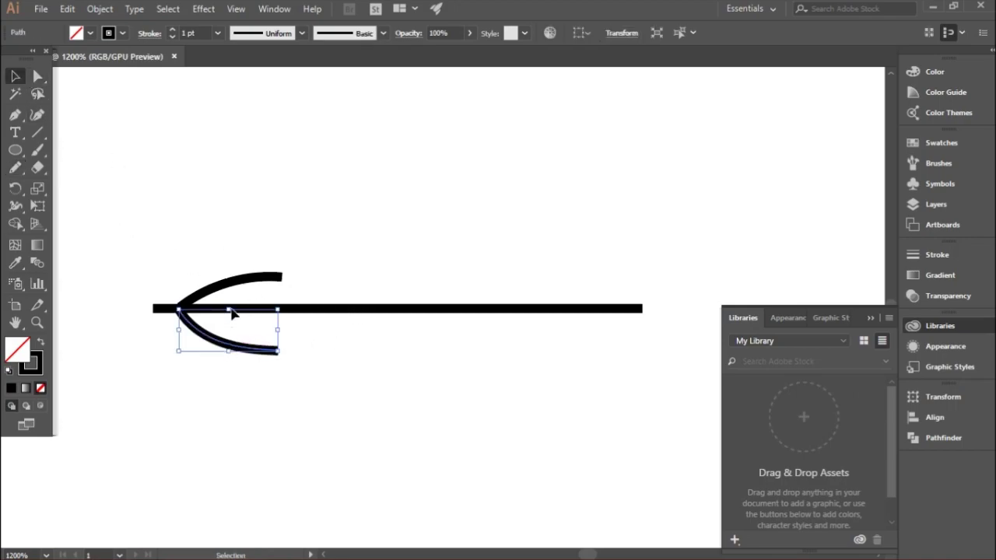
left_click(236, 288, "shift")
left_click_drag(235, 350, 547, 362)
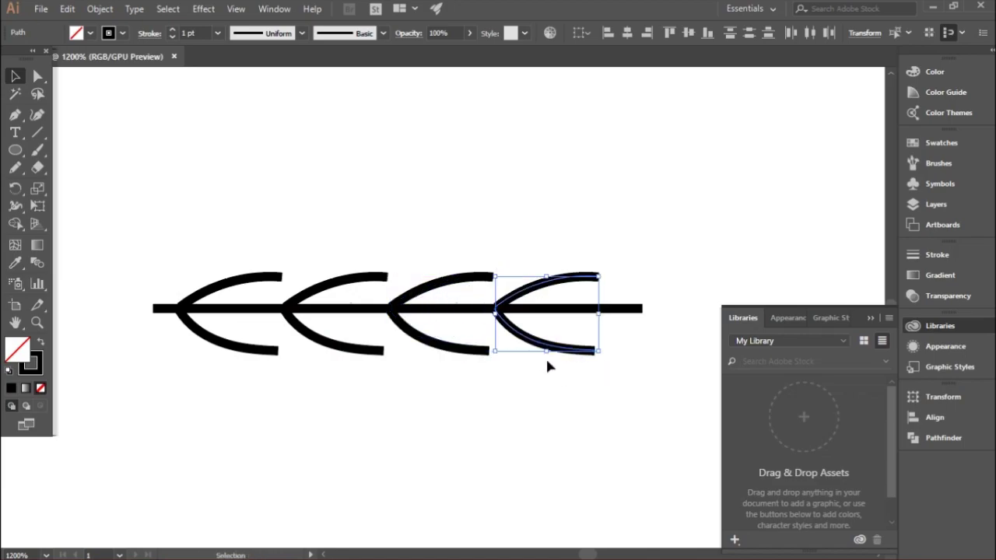
key("ctrl+minus")
left_click_drag(640, 373, 340, 278)
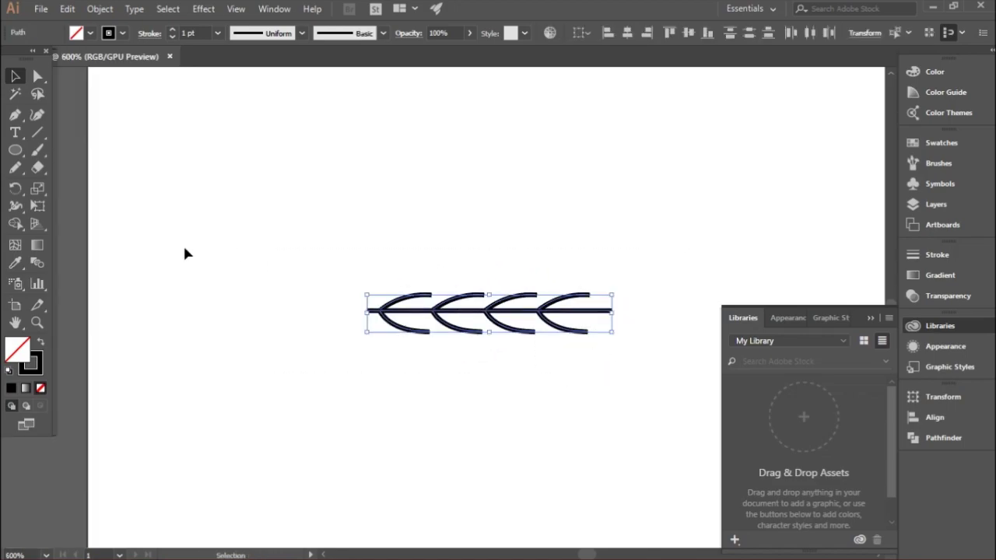
Save the selected chevron sprig as a new art brush named Leaf
left_click(382, 33)
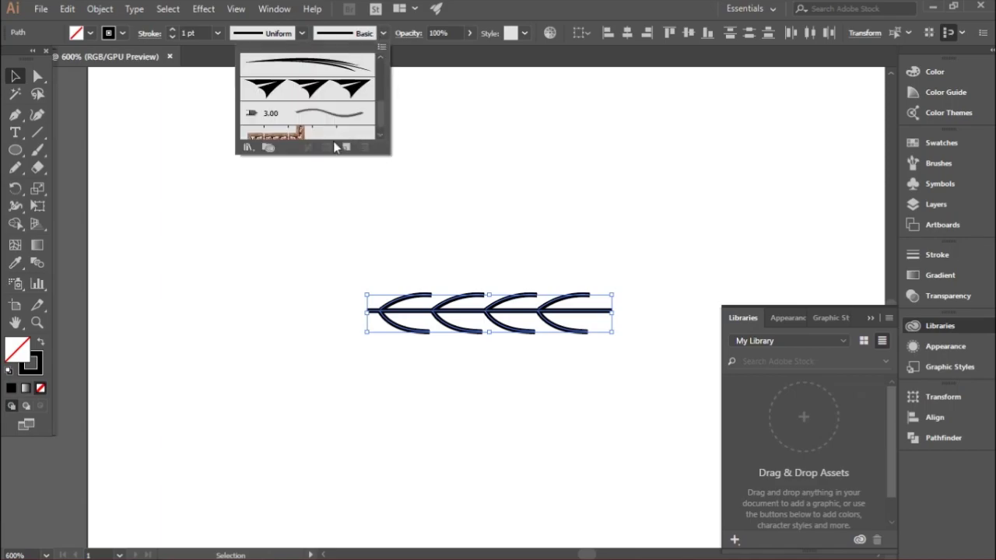
left_click(342, 146)
left_click(466, 311)
left_click(464, 380)
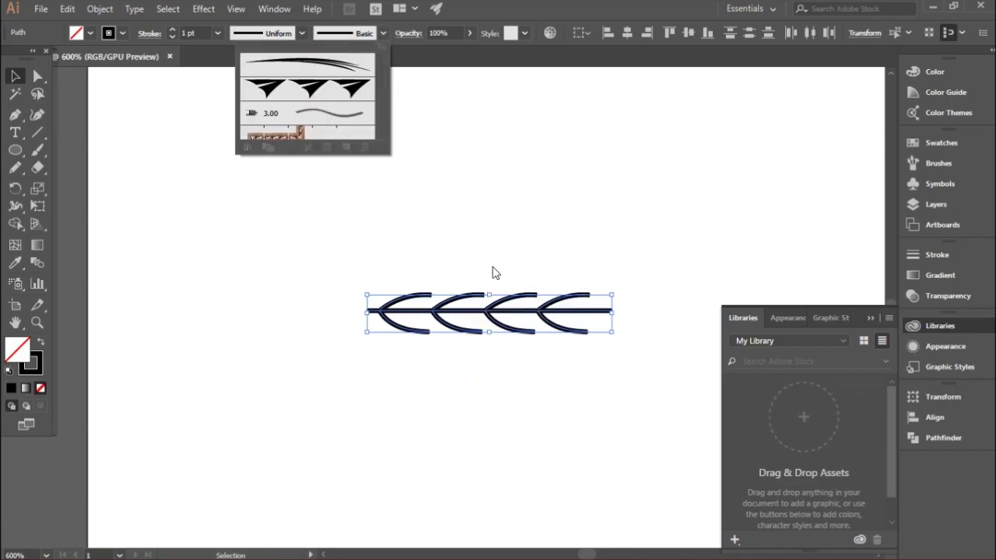
type("Leaf")
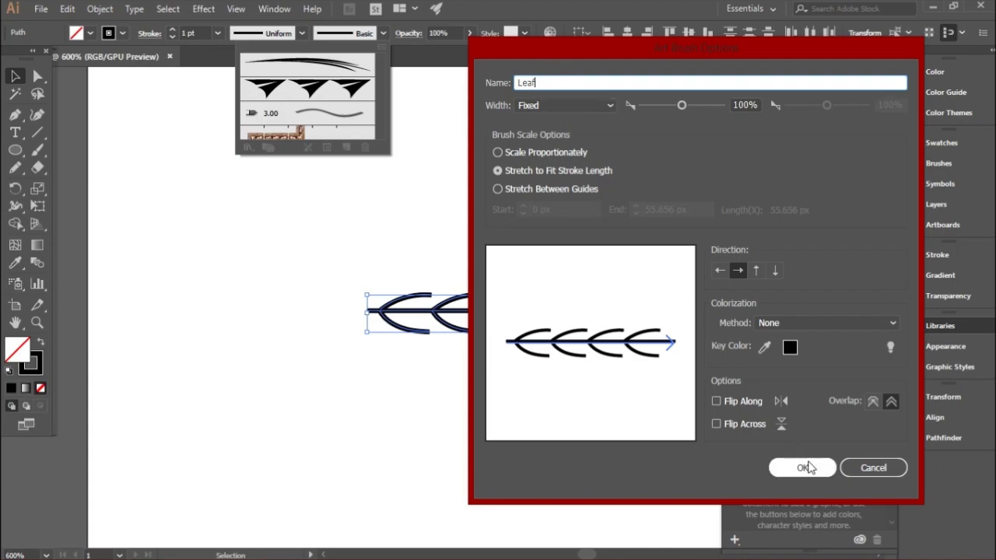
left_click(802, 468)
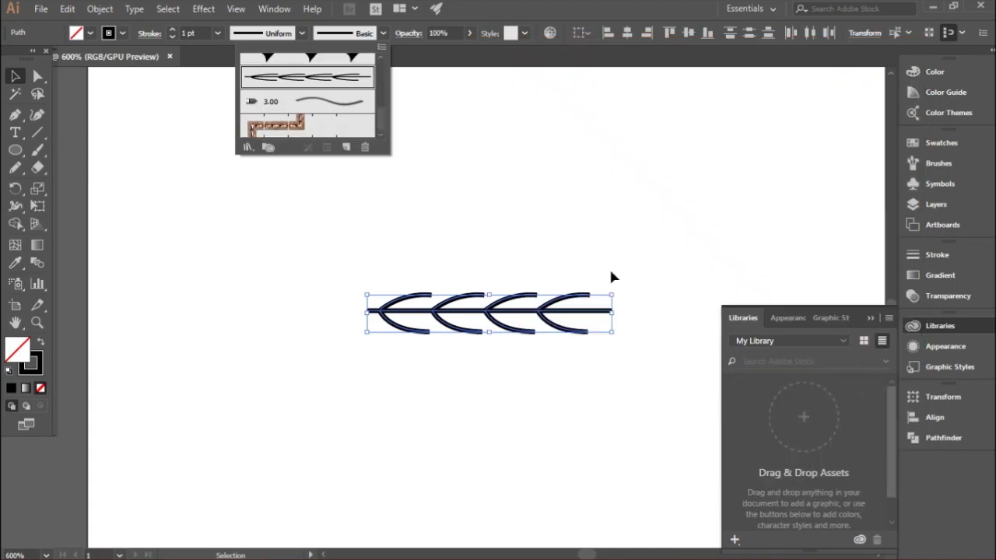
left_click(37, 151)
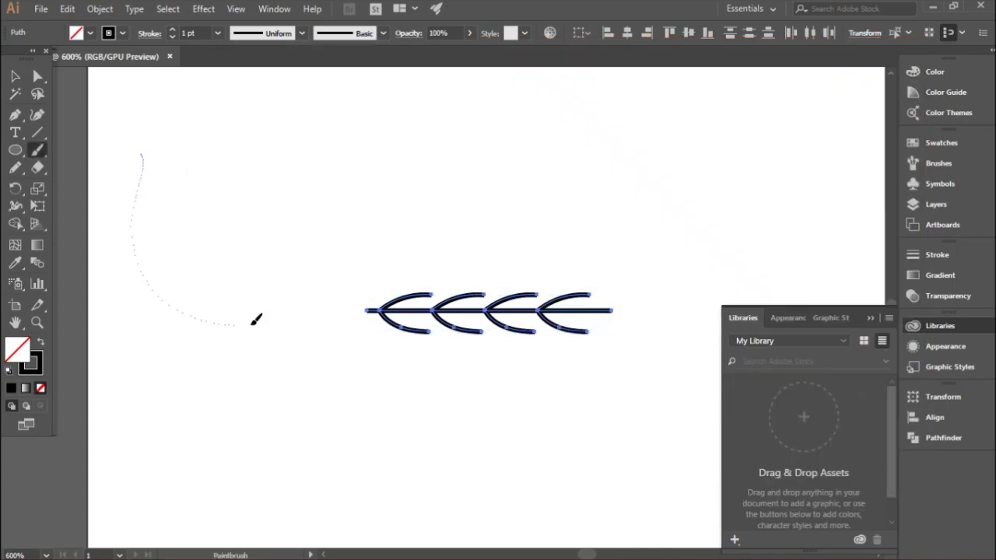
Paint several practice strokes with the Leaf brush, undoing the larger ones
left_click_drag(255, 319, 267, 310)
left_click_drag(464, 265, 343, 141)
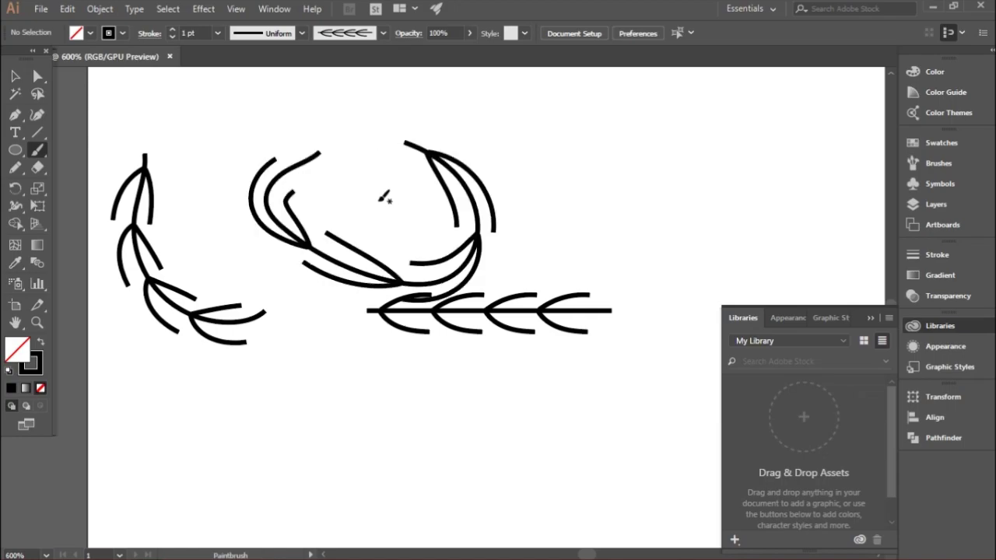
scroll(459, 263, "down", 2)
key("ctrl+z")
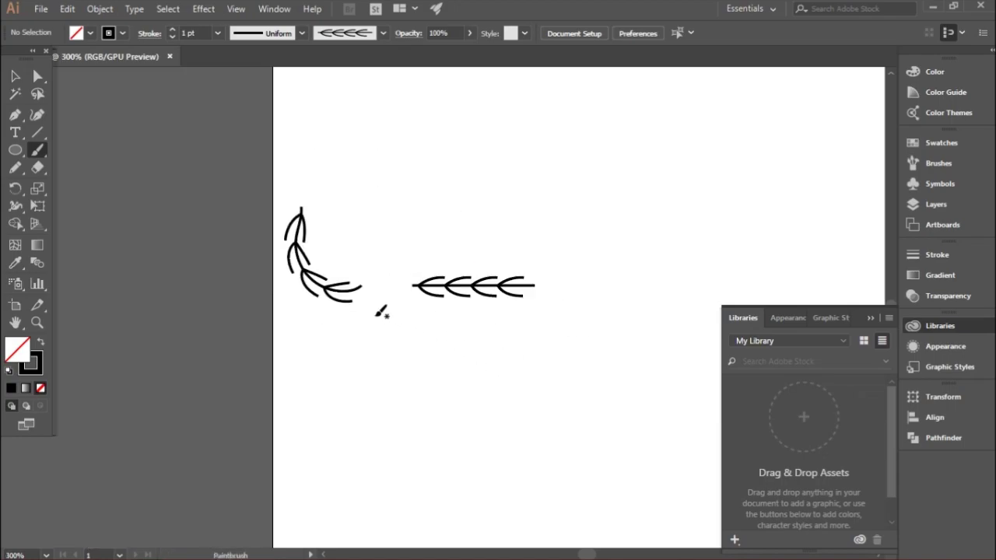
left_click_drag(376, 315, 609, 391)
left_click_drag(739, 181, 741, 178)
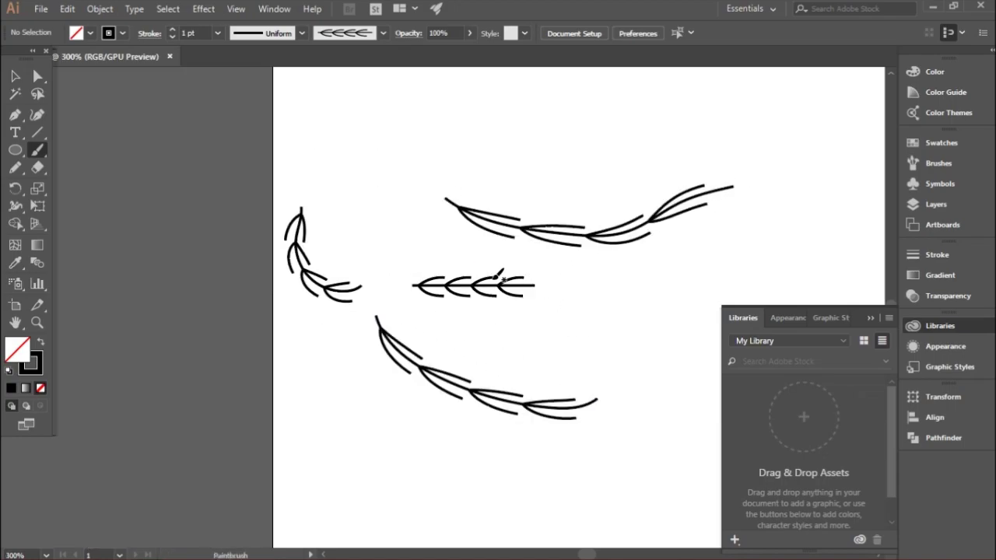
key("ctrl+z")
key("ctrl+z")
key("ctrl+z")
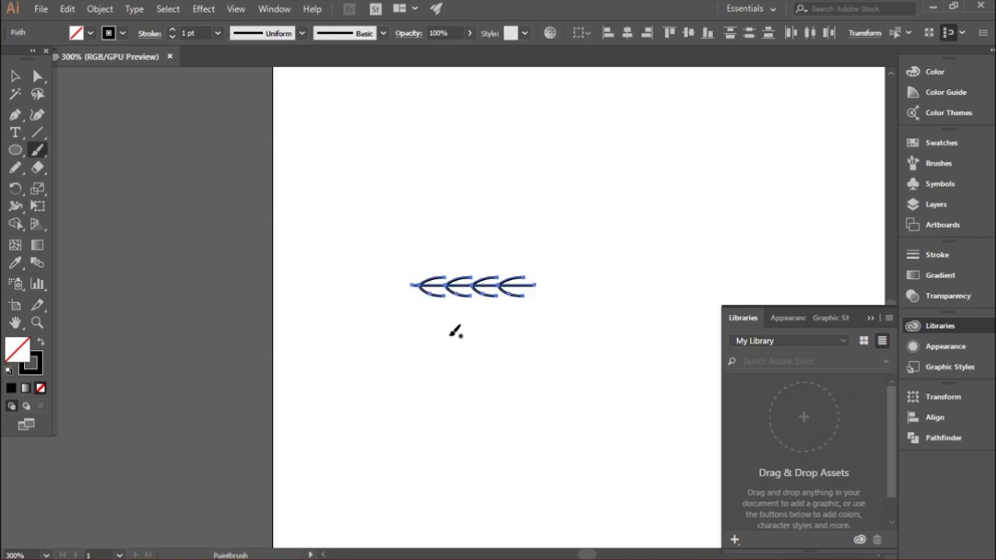
Paint an arching Leaf stroke above the sprig, then undo it
scroll(403, 344, "down", 1)
left_click(383, 32)
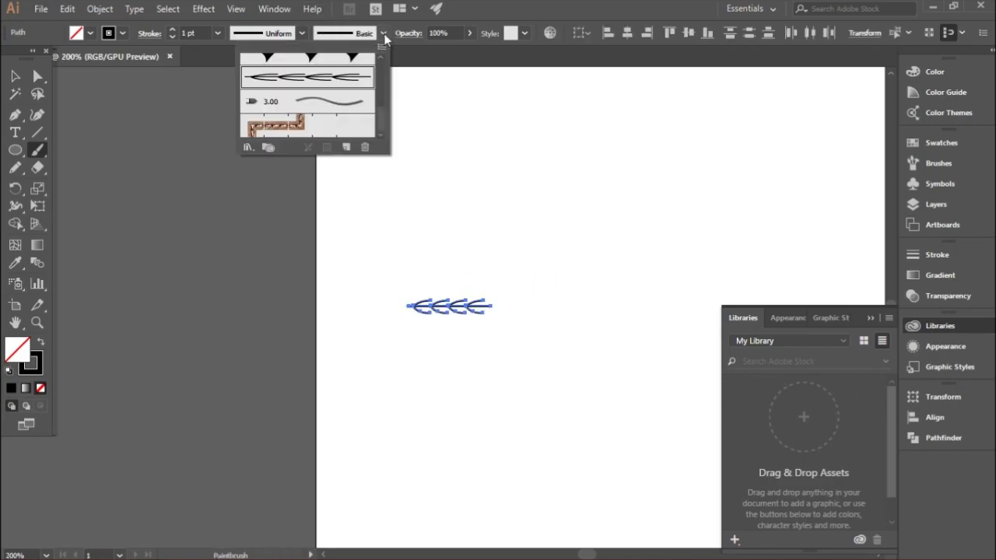
left_click(383, 33)
left_click_drag(336, 241, 467, 180)
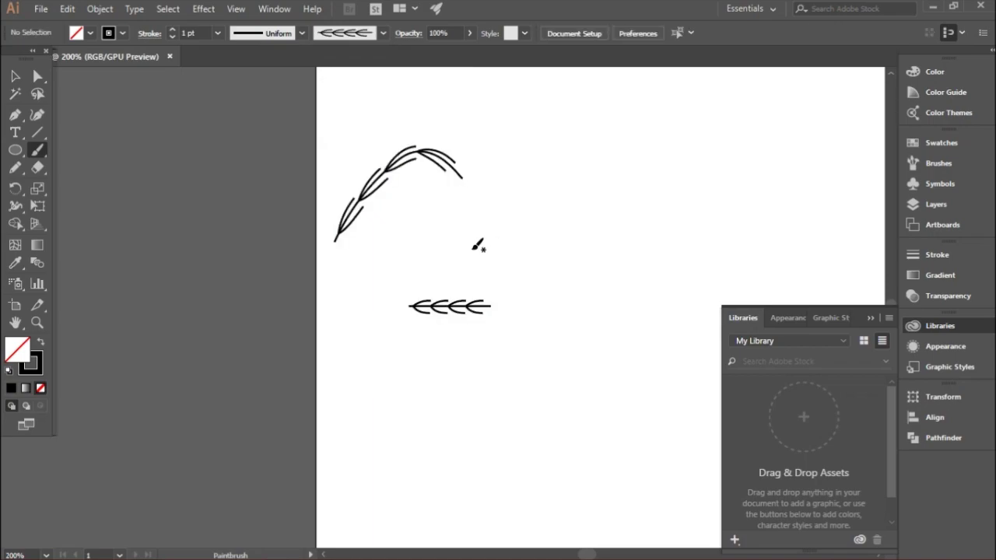
key("ctrl+z")
Draw a 94 px circle above the sprig and preview the Leaf brush on its outline
left_click(15, 150)
mouse_move(407, 143)
left_mouse_down()
mouse_move(490, 211)
mouse_move(516, 250)
left_mouse_up()
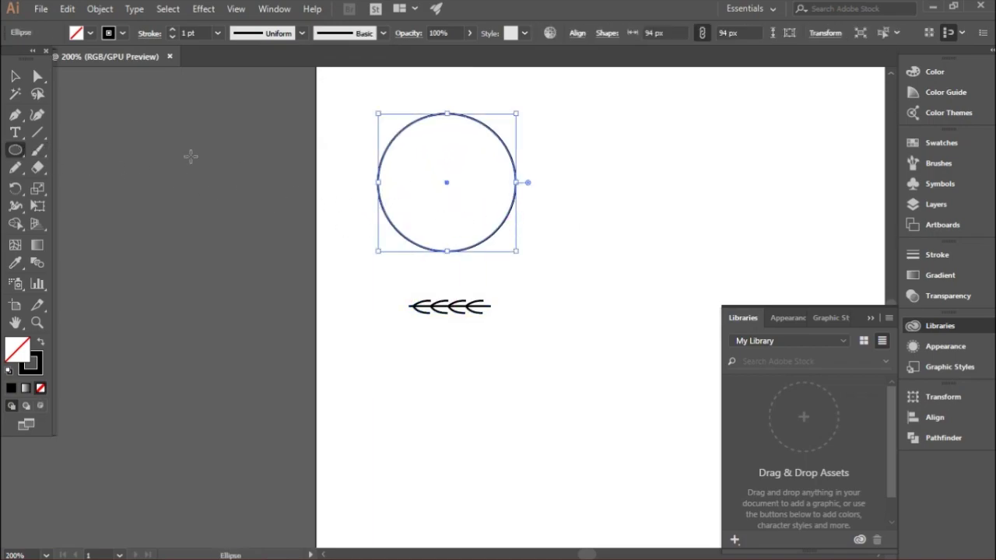
left_click(384, 33)
left_click(343, 77)
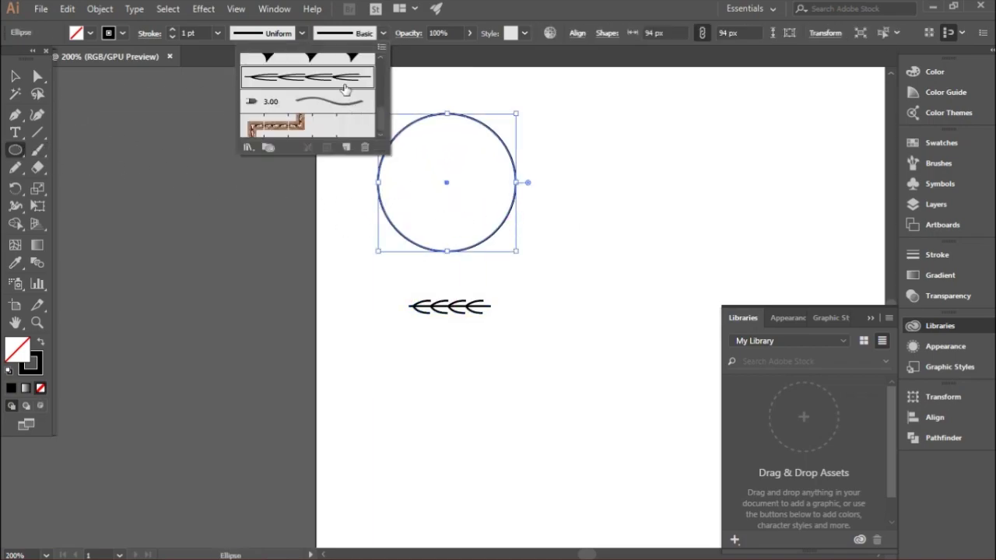
scroll(356, 132, "up", 2)
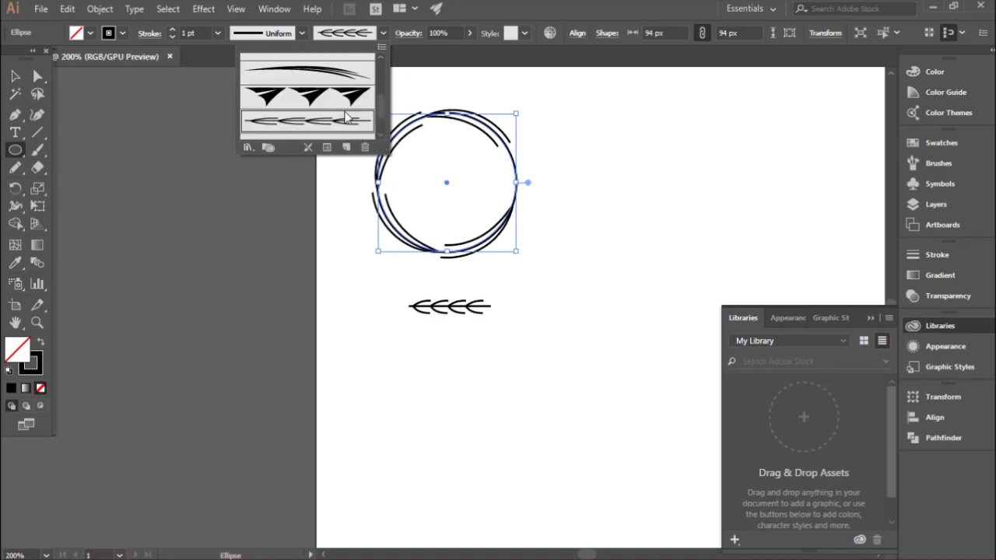
scroll(351, 117, "up", 1)
Try the thin curved brush, then give the circle a plain Basic outline and deselect it
left_click(352, 117)
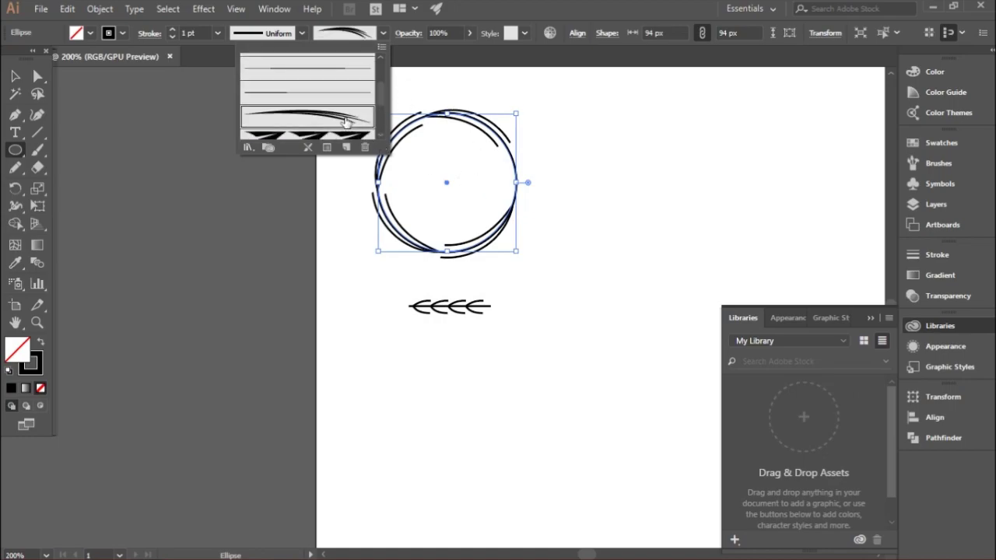
left_click(331, 103)
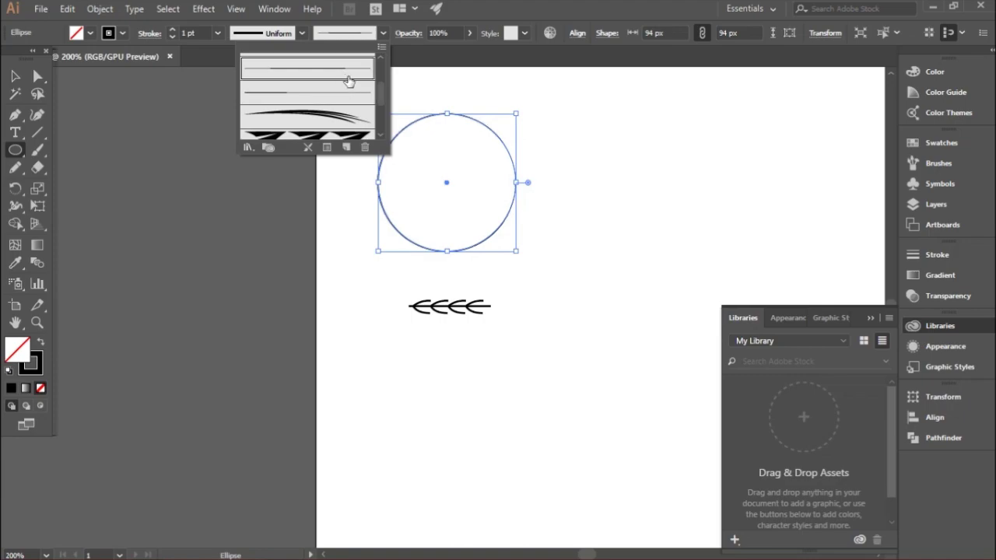
left_click(382, 33)
left_click(257, 142)
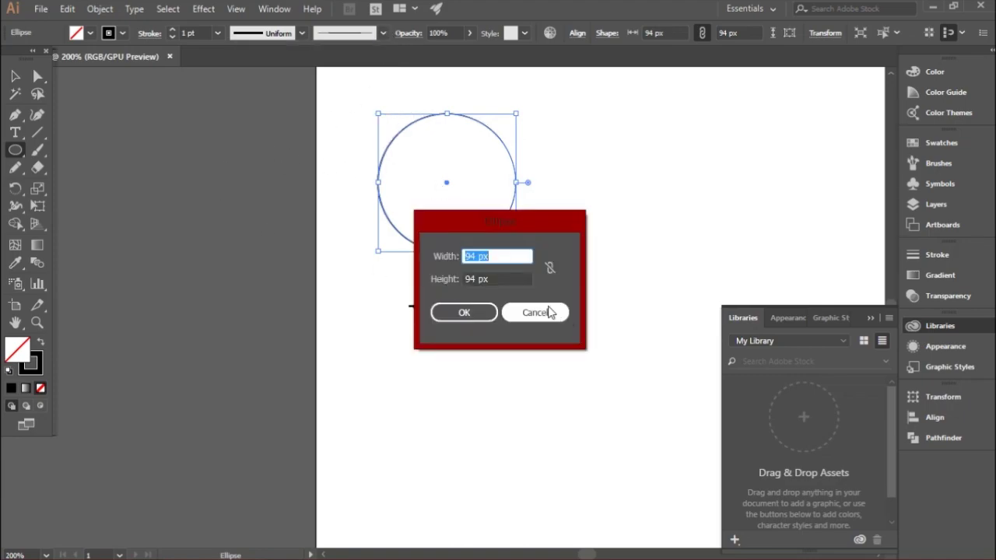
left_click(551, 313)
key("v")
left_click(223, 184)
Delete the circle and sprig, then open Window > Brushes and enlarge it to show all brushes
left_click_drag(557, 354, 269, 87)
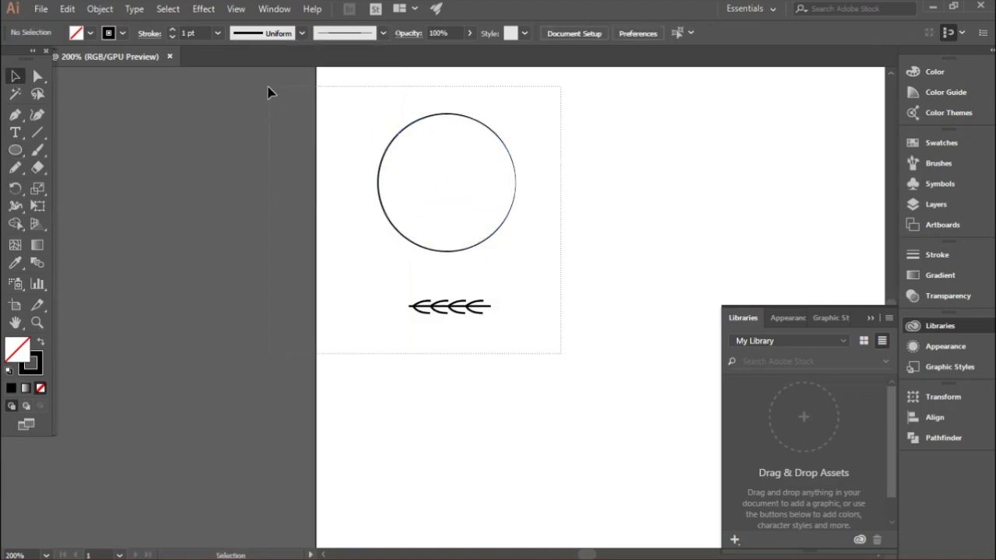
key("Delete")
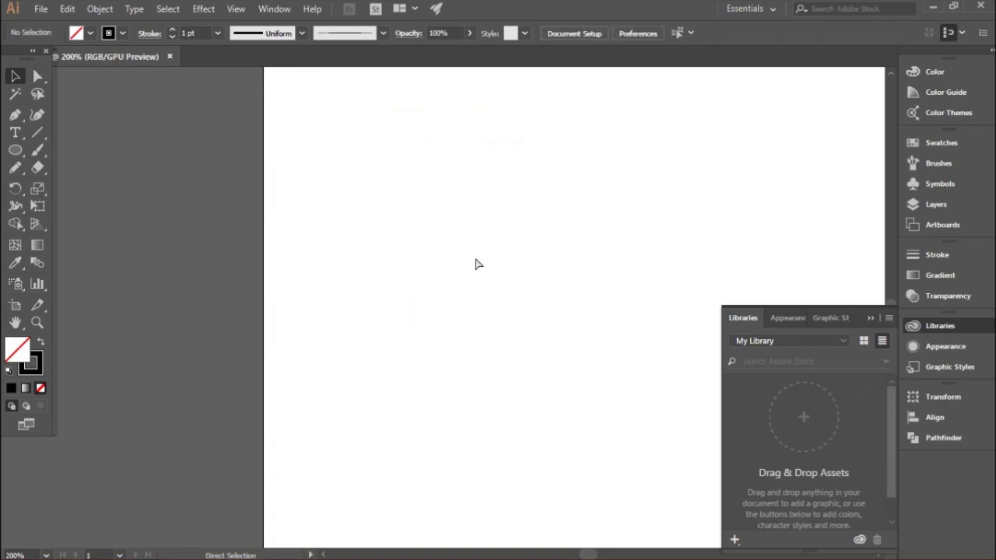
left_click(868, 319)
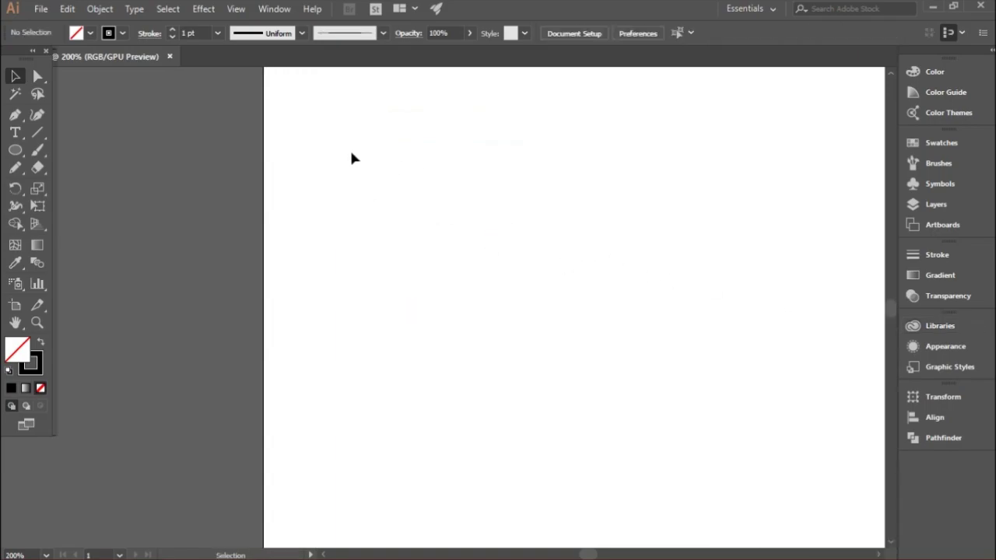
left_click(101, 9)
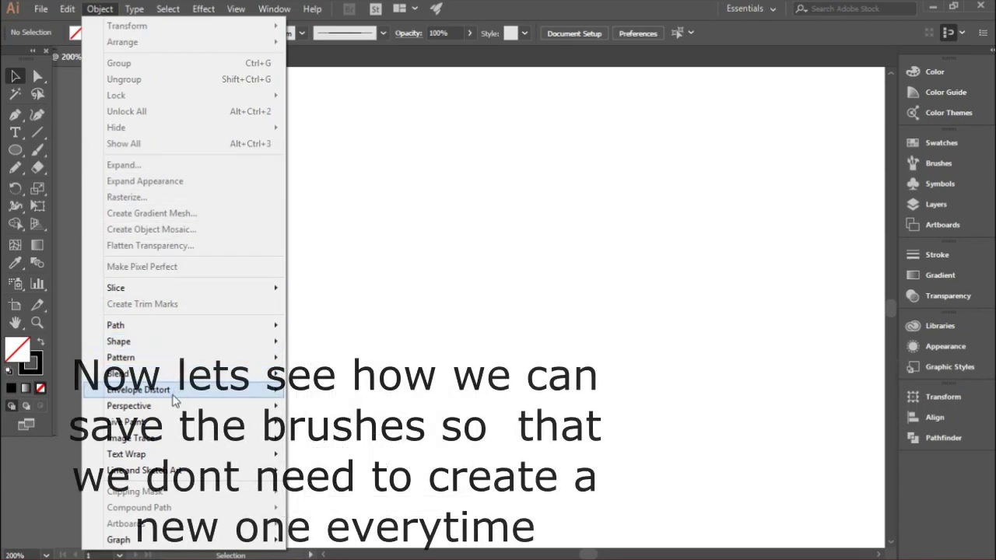
mouse_move(273, 8)
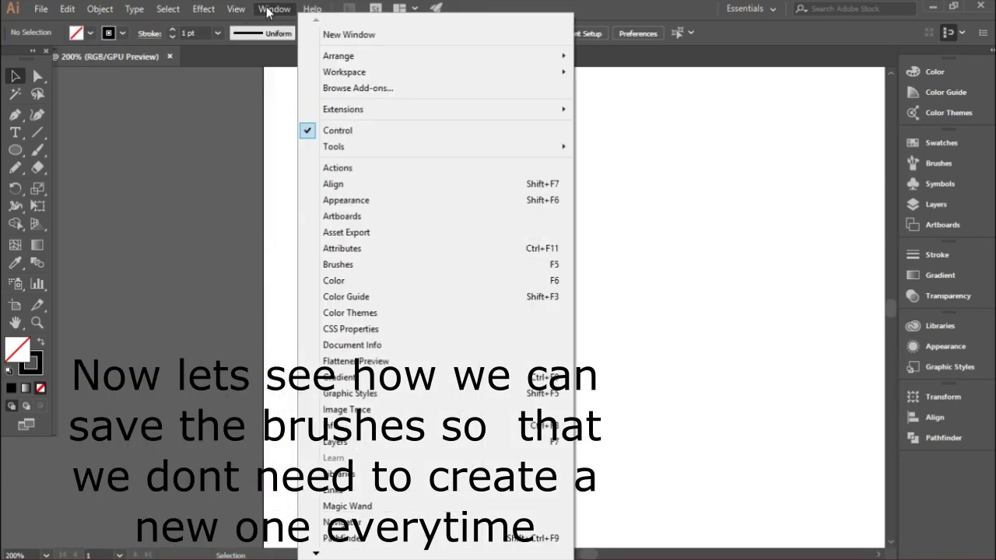
left_click(363, 264)
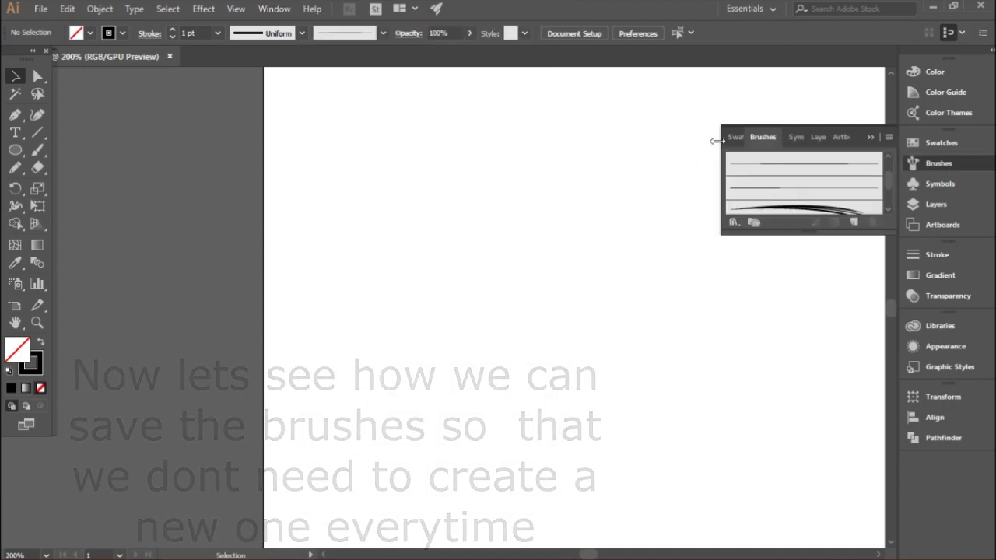
left_click_drag(840, 238, 863, 446)
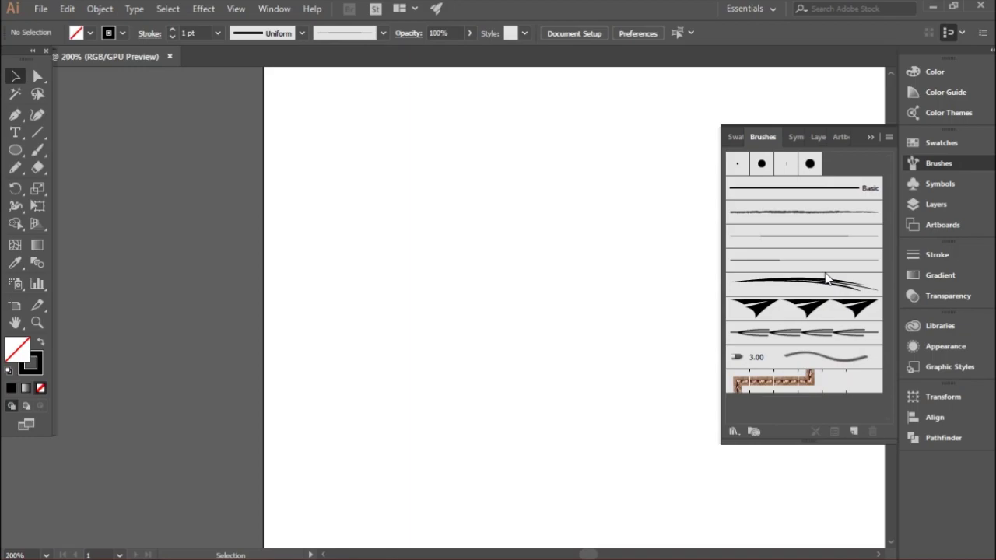
left_click(739, 167)
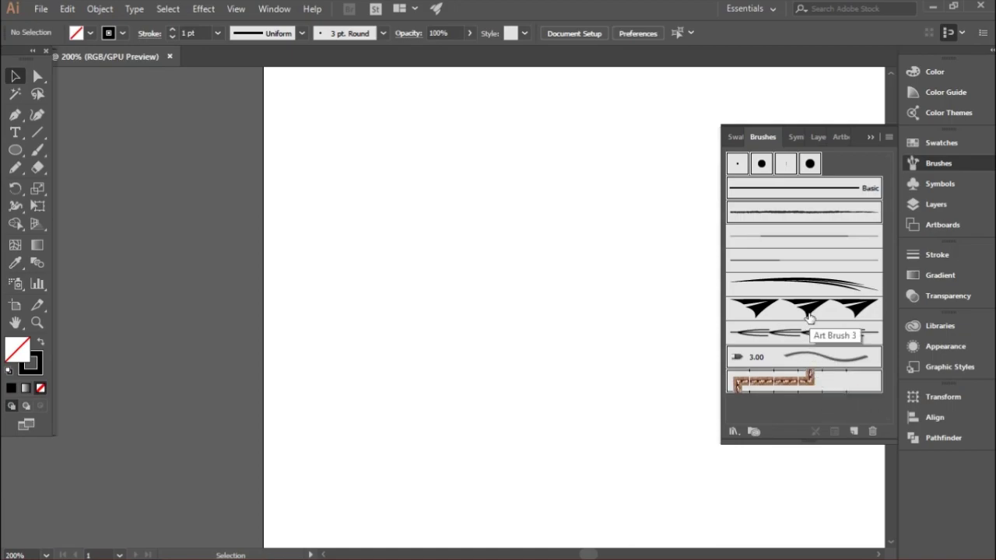
left_click(872, 433)
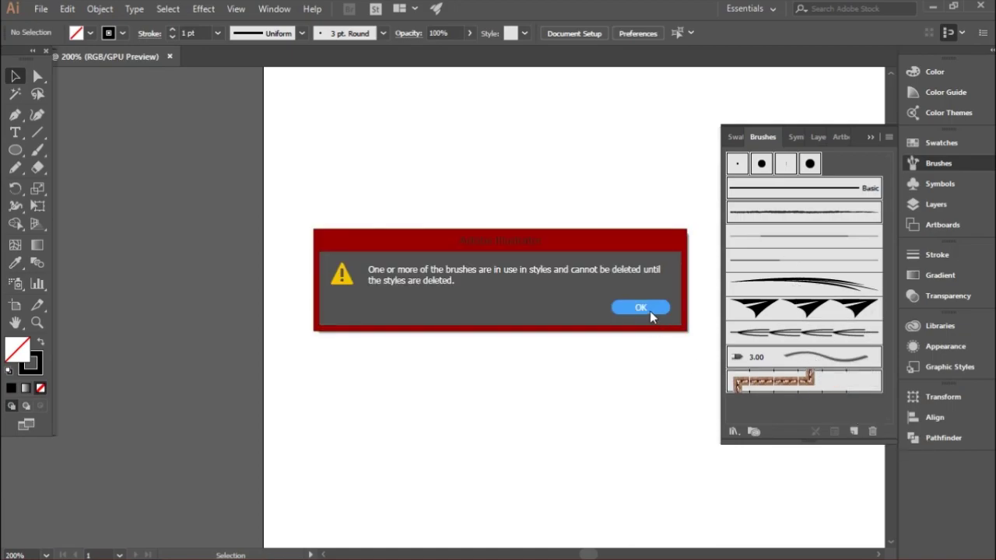
left_click(639, 308)
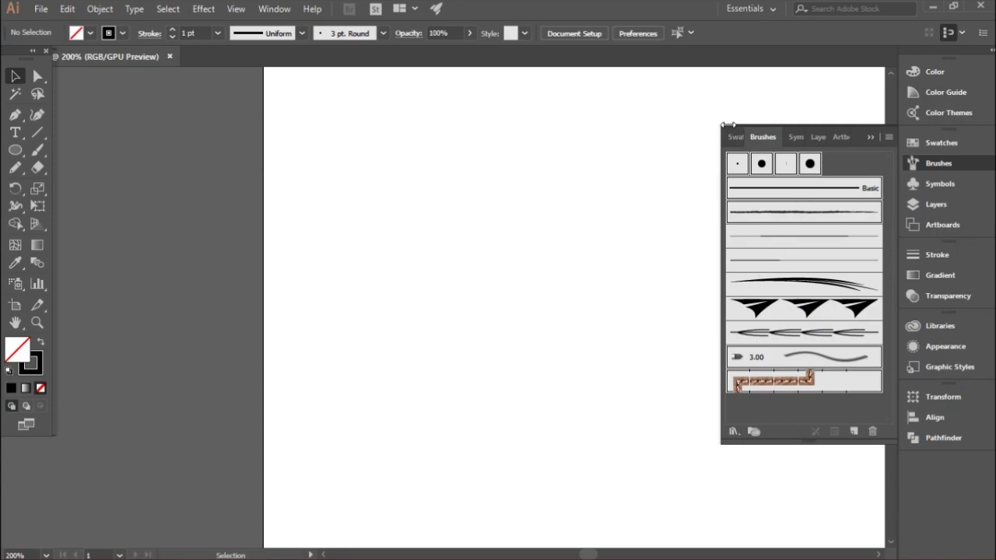
Sketch a freehand test curve, then delete the charcoal brush from the Brushes panel
left_click_drag(860, 137, 765, 153)
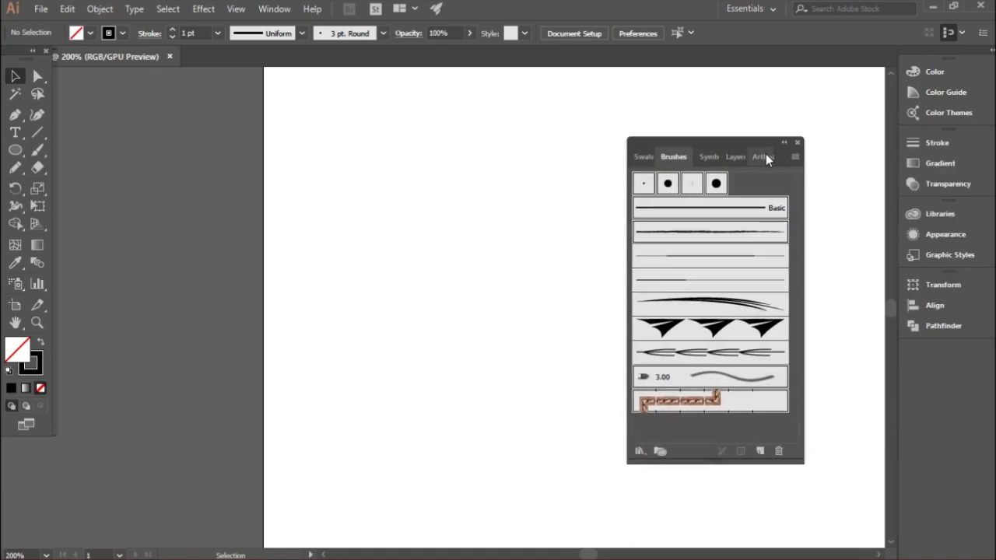
left_click_drag(140, 138, 95, 263)
key("v")
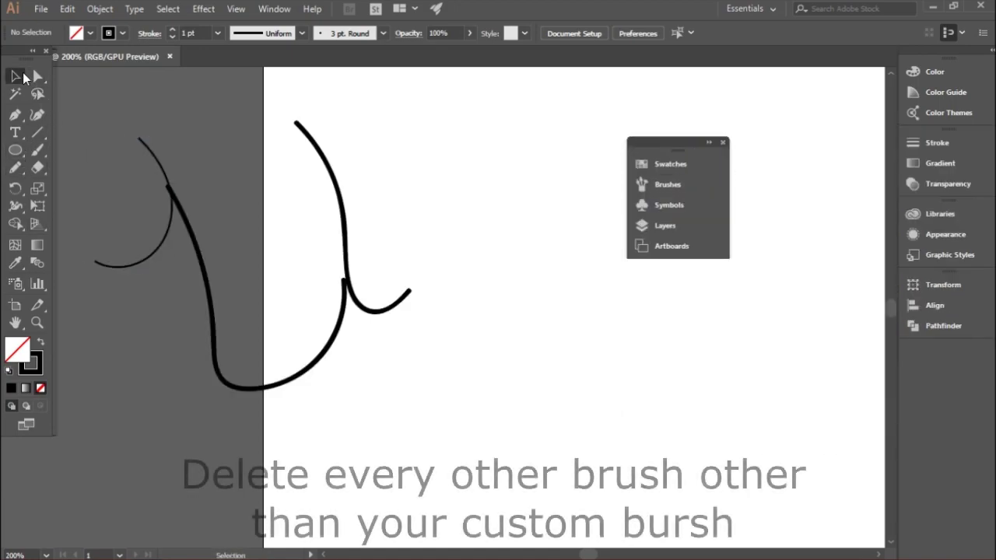
left_click(659, 186)
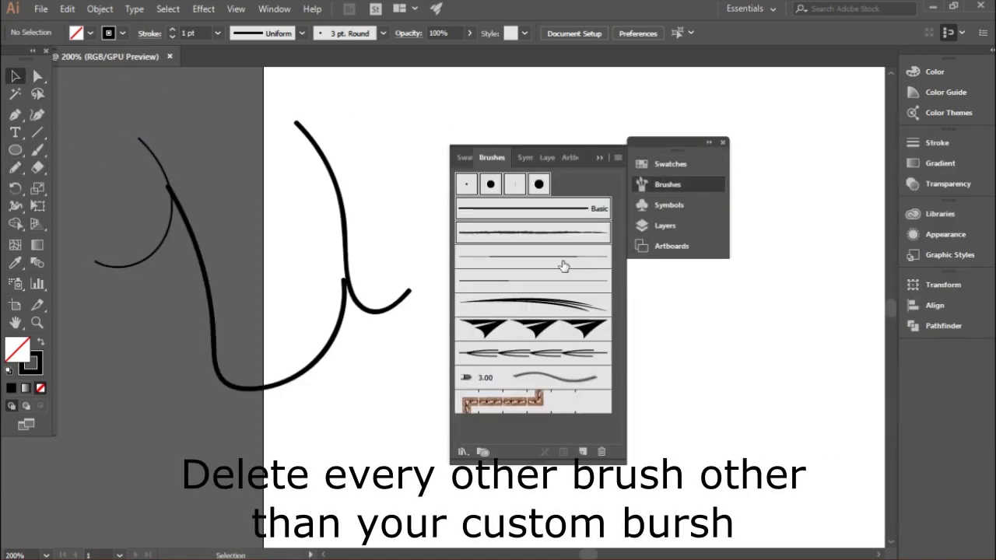
left_click(562, 285)
left_click(549, 233, "shift")
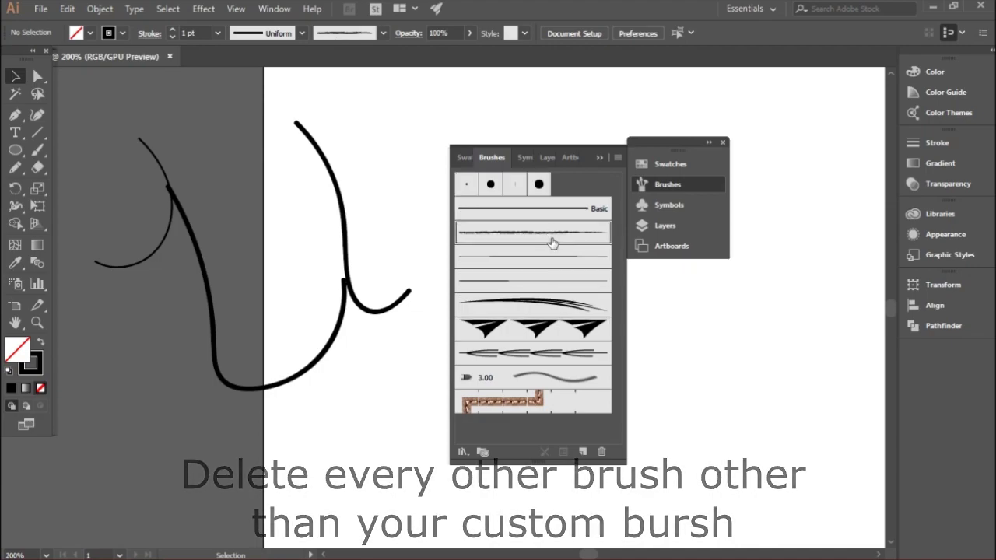
left_click(601, 452)
left_click(499, 308)
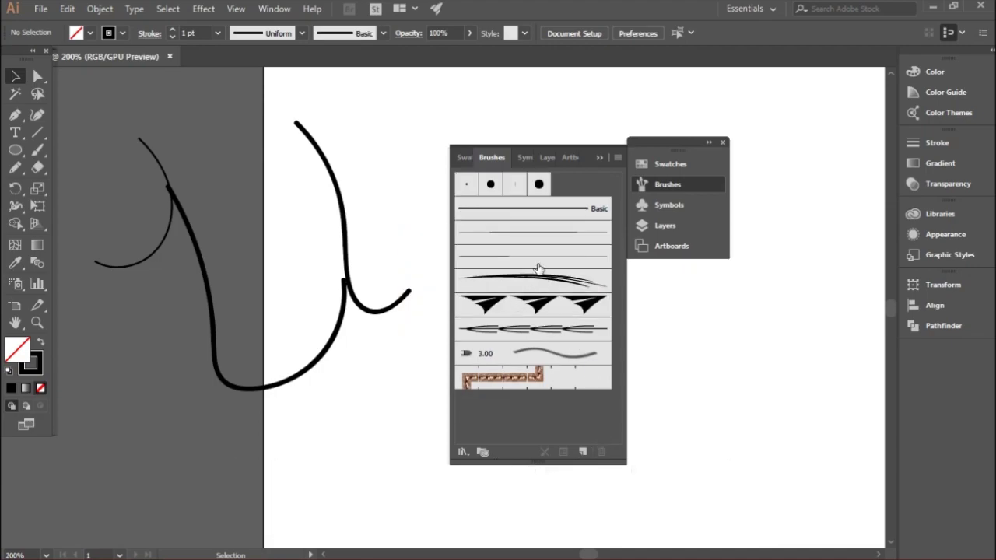
Attempt to delete the top-row round and 5 pt. Flat brushes, dismissing the in-use warnings
left_click(538, 183)
left_click(515, 185)
left_click(466, 185, "shift")
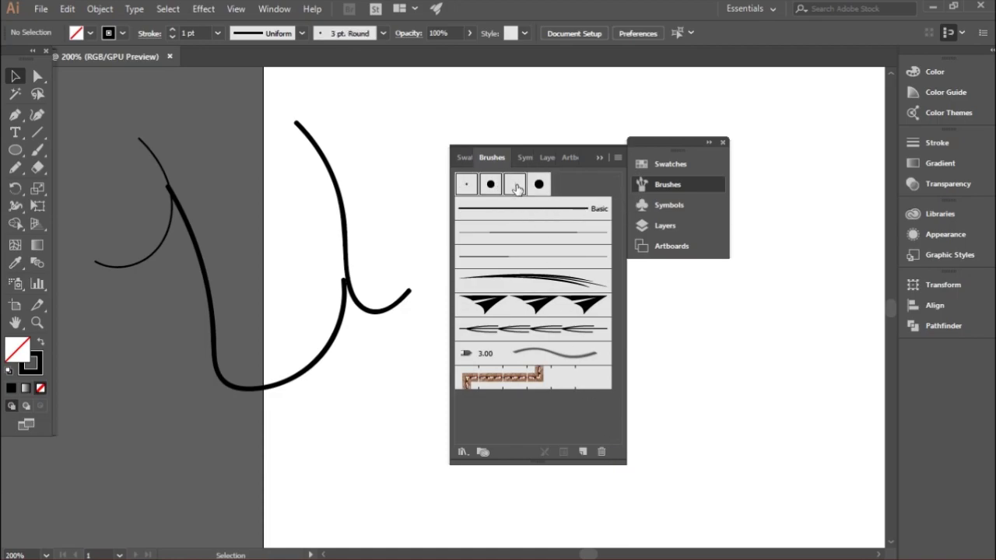
left_click(600, 454)
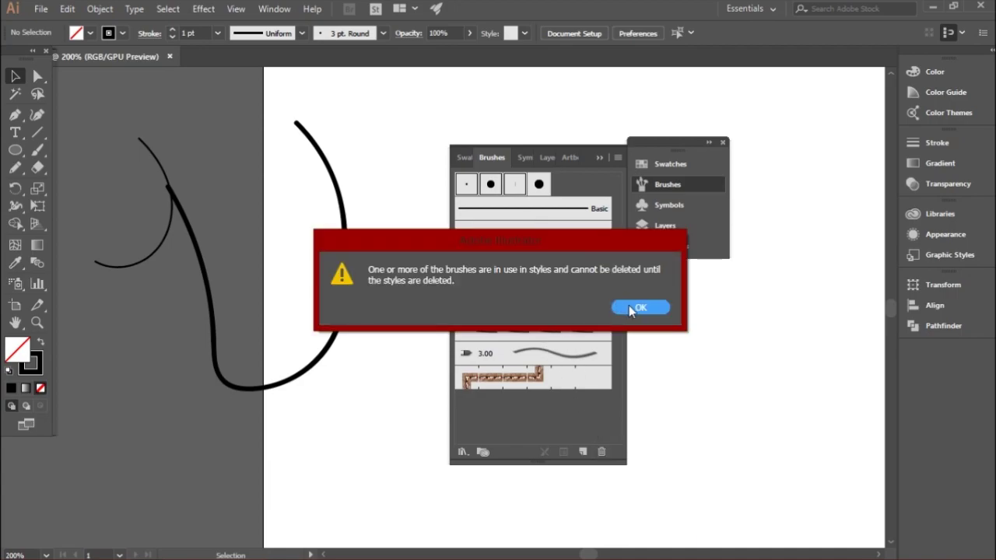
left_click(629, 305)
left_click(518, 188)
left_click(600, 451)
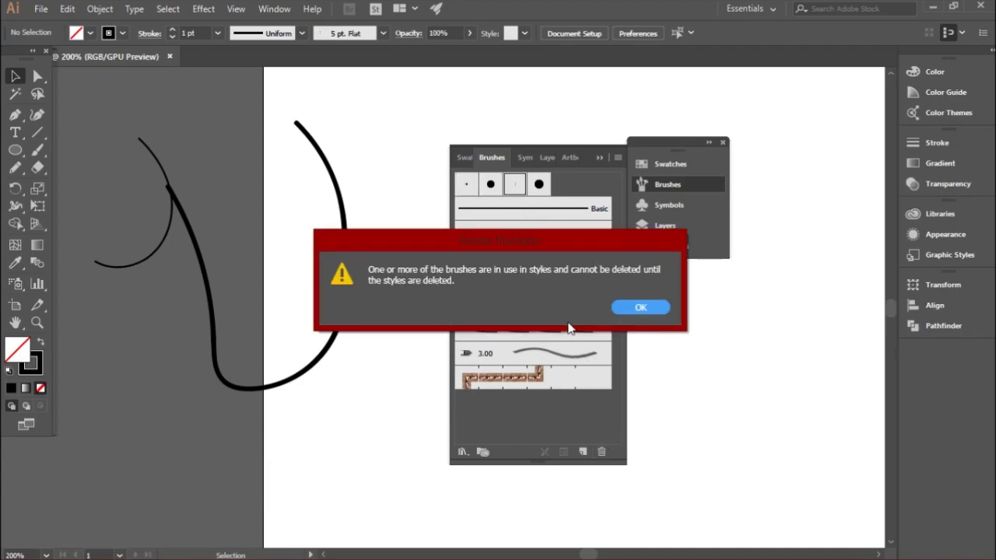
left_click(634, 306)
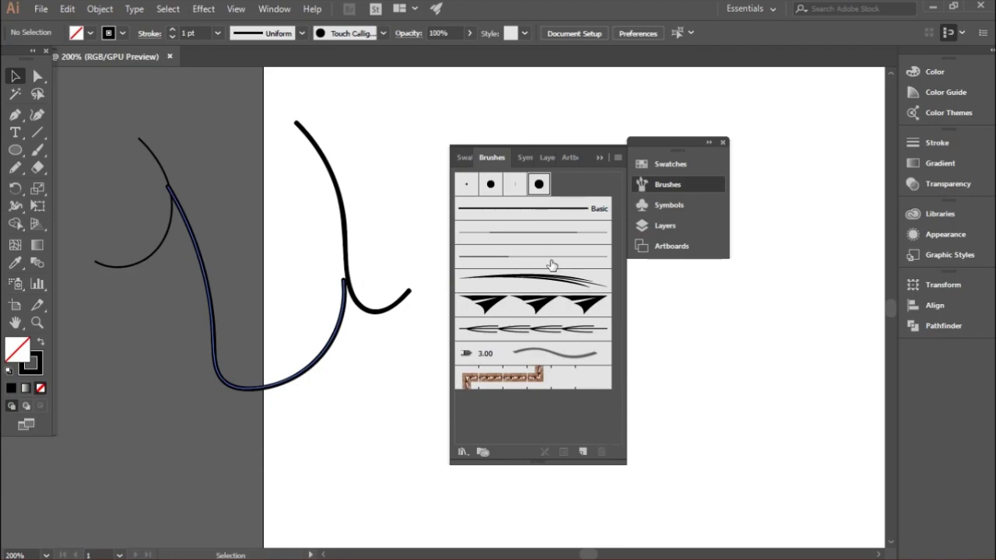
Delete the 3.00 and chain brushes, confirming each removal
left_click(577, 356)
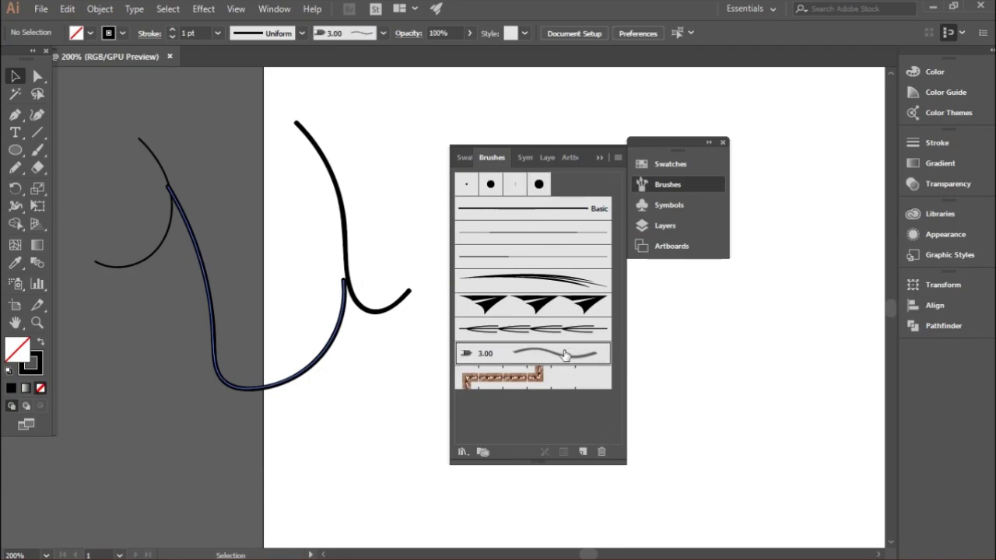
left_click(601, 451)
left_click(517, 316)
left_click(552, 359)
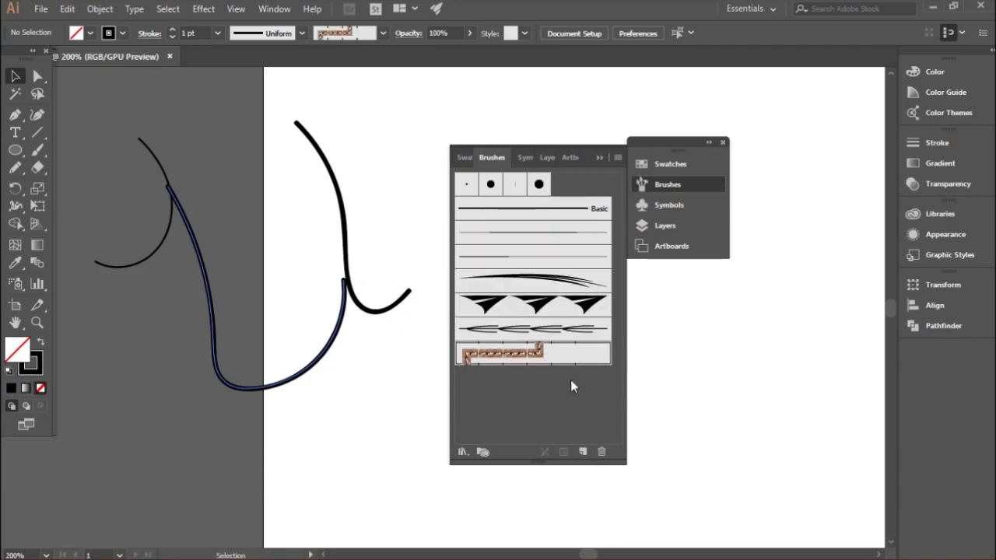
left_click(604, 452)
left_click(475, 306)
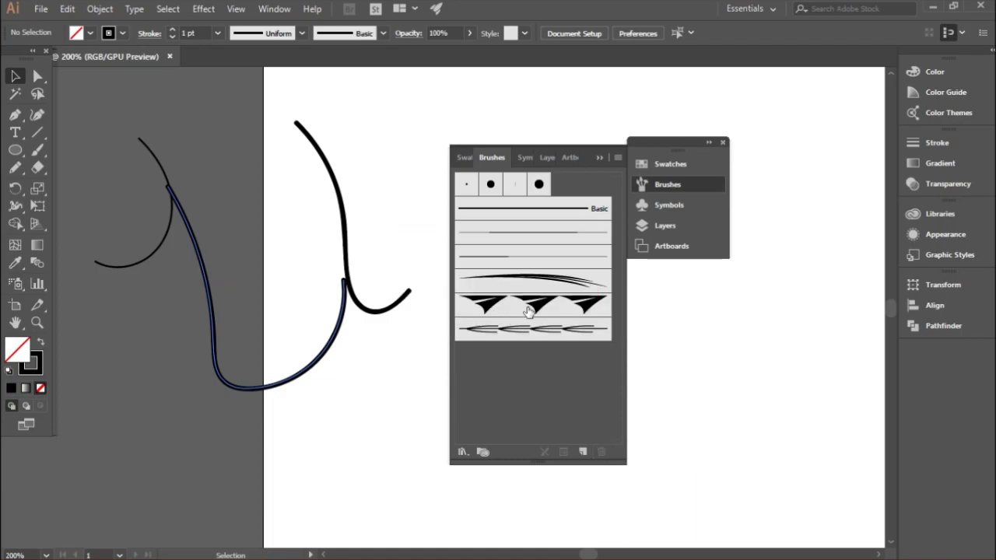
Delete the 10 pt. Round brush and confirm
left_click(530, 210)
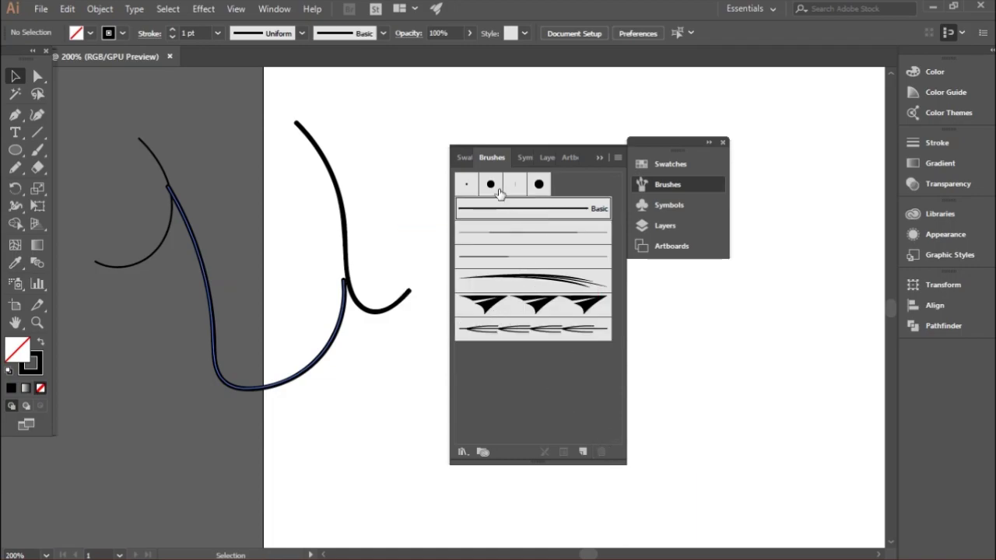
left_click(496, 187)
left_click(601, 452)
left_click(475, 304)
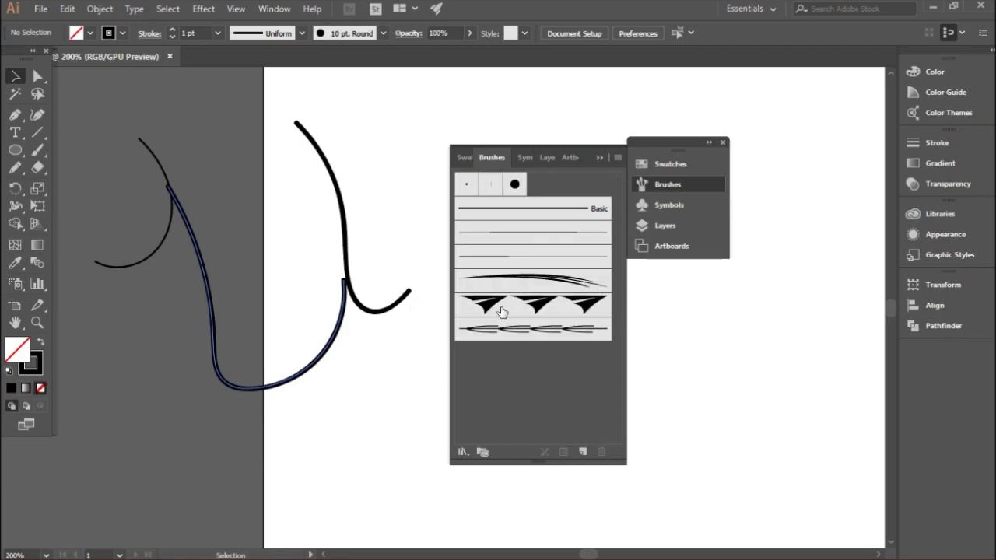
Skip the in-use 5 pt. Flat brush; delete 3 pt. Round, expanding its strokes
left_click(492, 186)
left_click(602, 452)
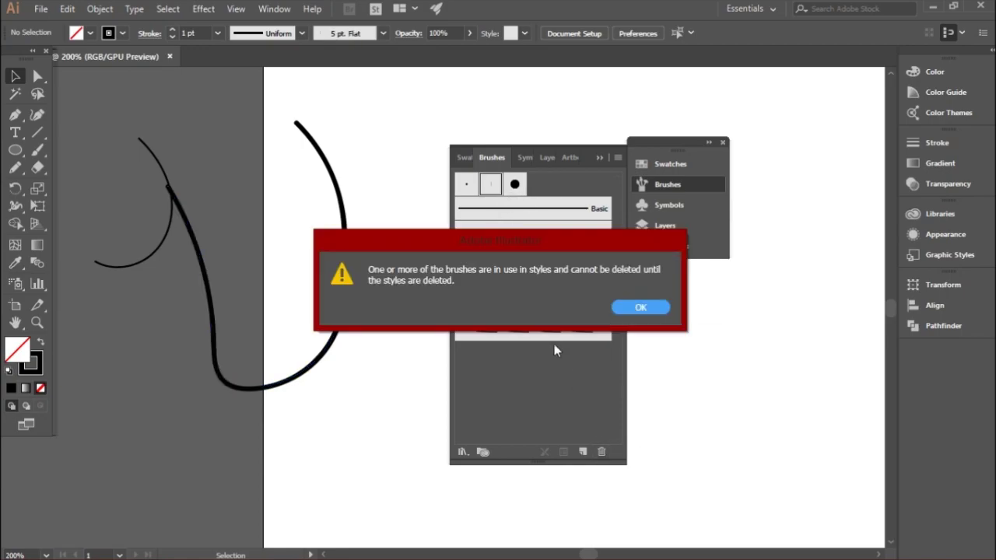
left_click(628, 308)
left_click(513, 185)
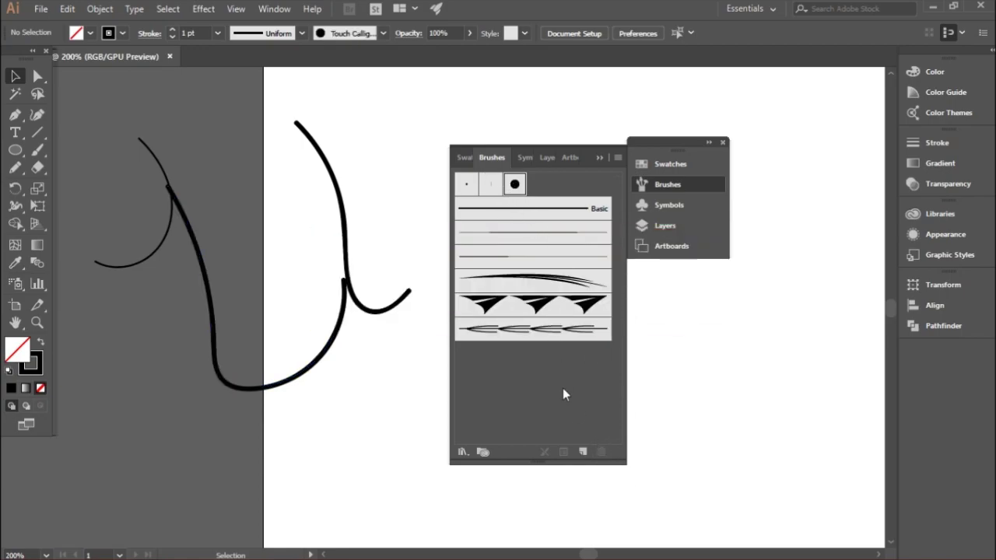
left_click(461, 183)
left_click(601, 452)
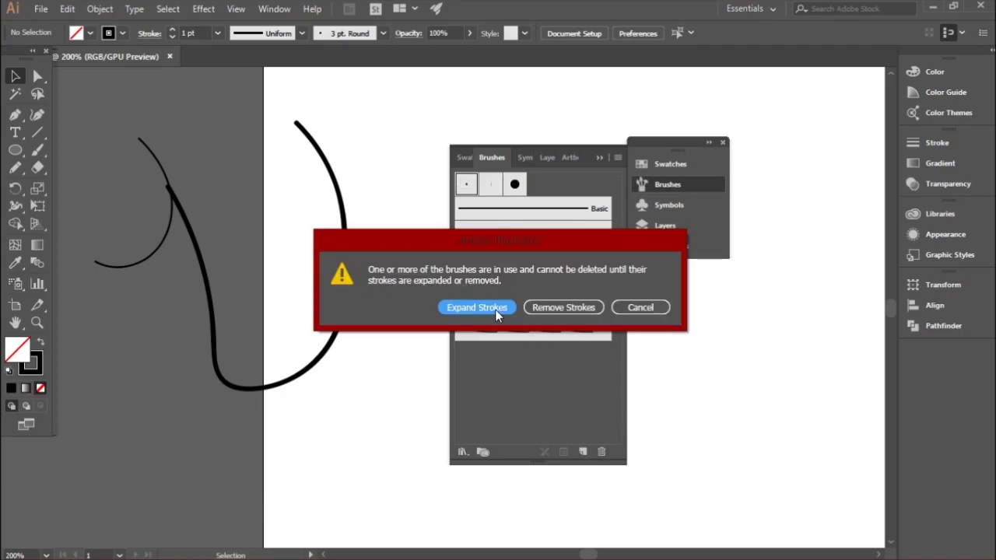
left_click(534, 308)
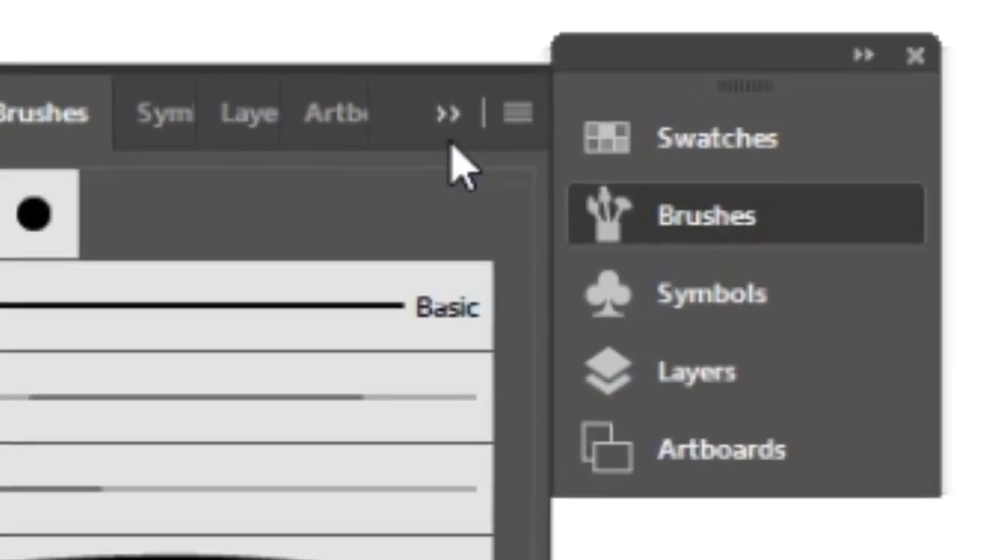
Save the brushes as a Brush Files (*.ai) library named 'Custom Brushes' in D:\Adobe brushes
left_click(517, 115)
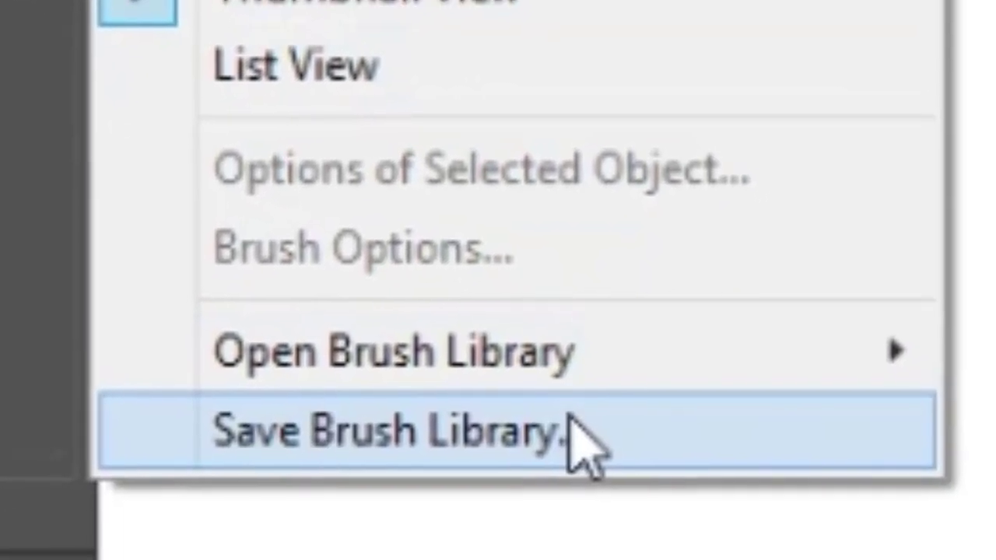
left_click(607, 420)
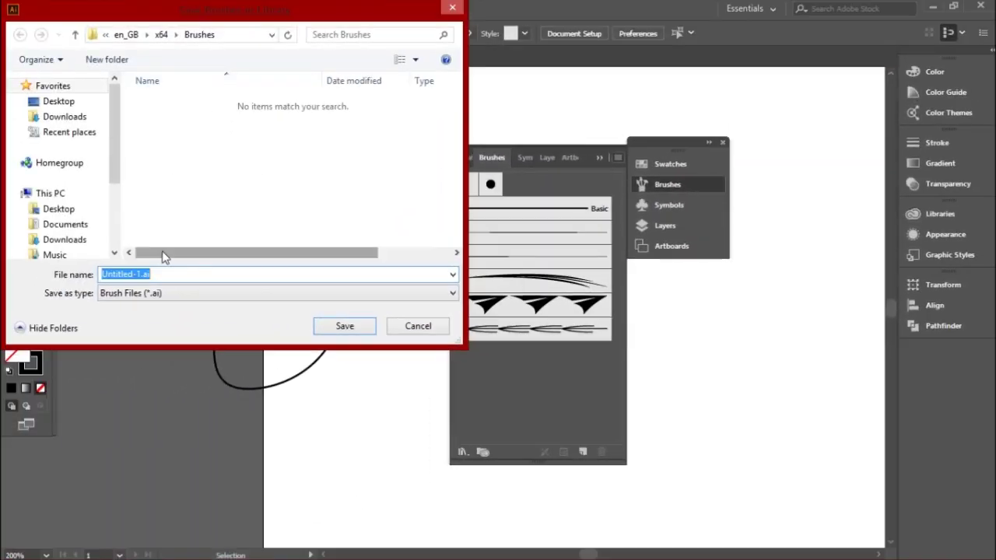
scroll(111, 230, "down", 3)
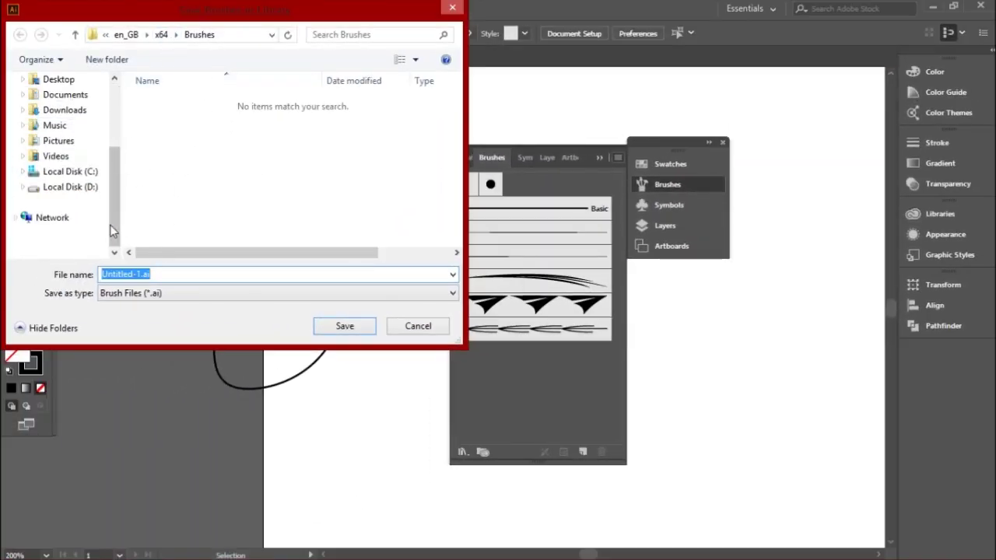
left_click(78, 187)
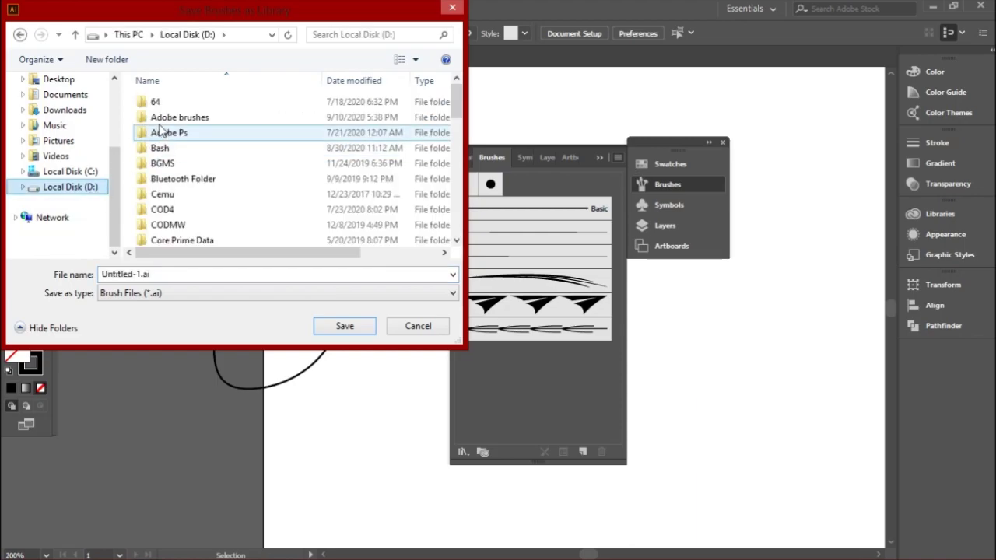
double_click(163, 118)
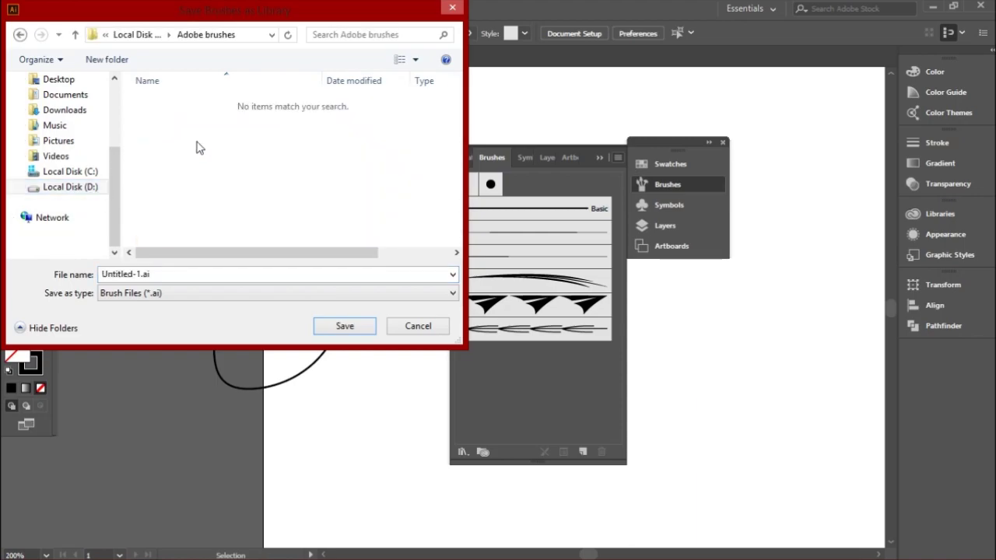
left_click(170, 273)
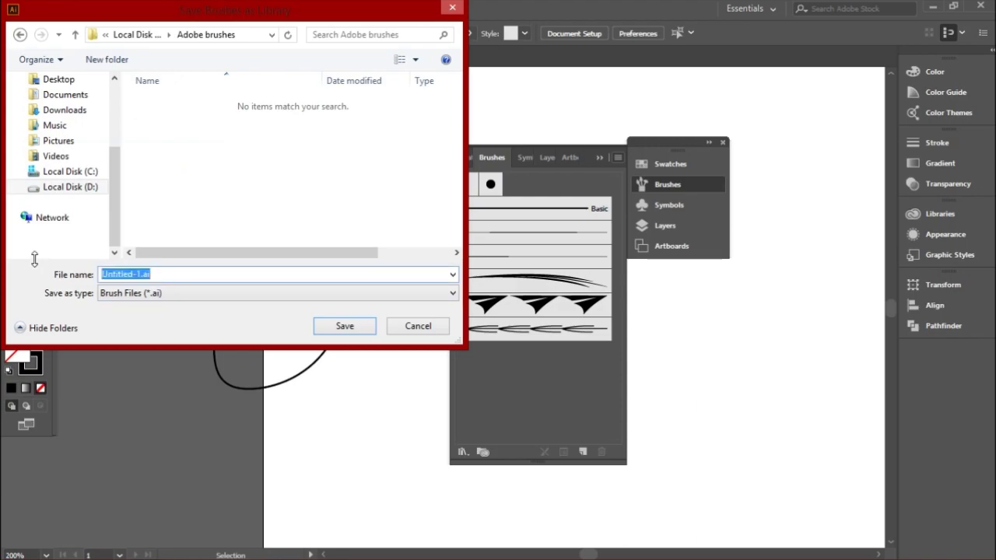
type("Custom Brushes")
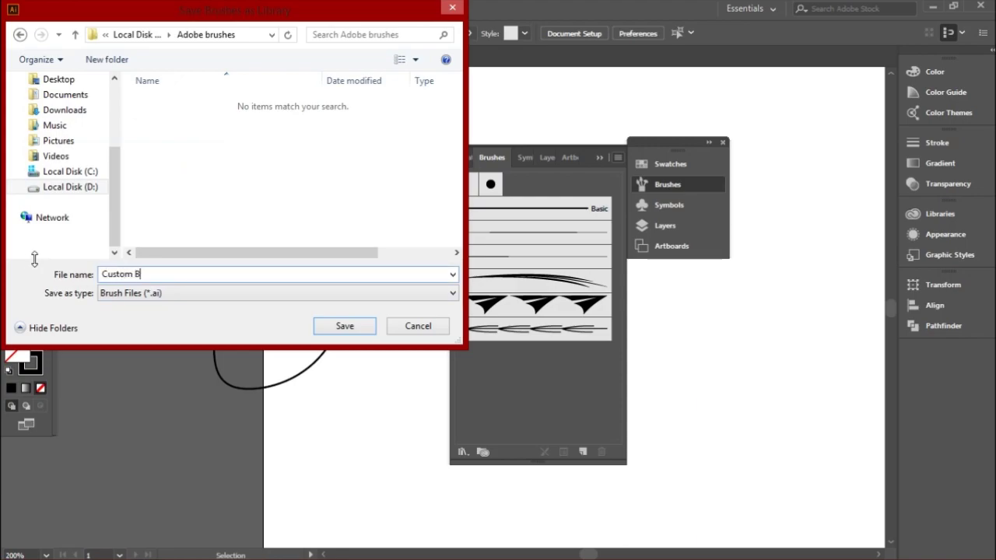
left_click(121, 293)
left_click(151, 305)
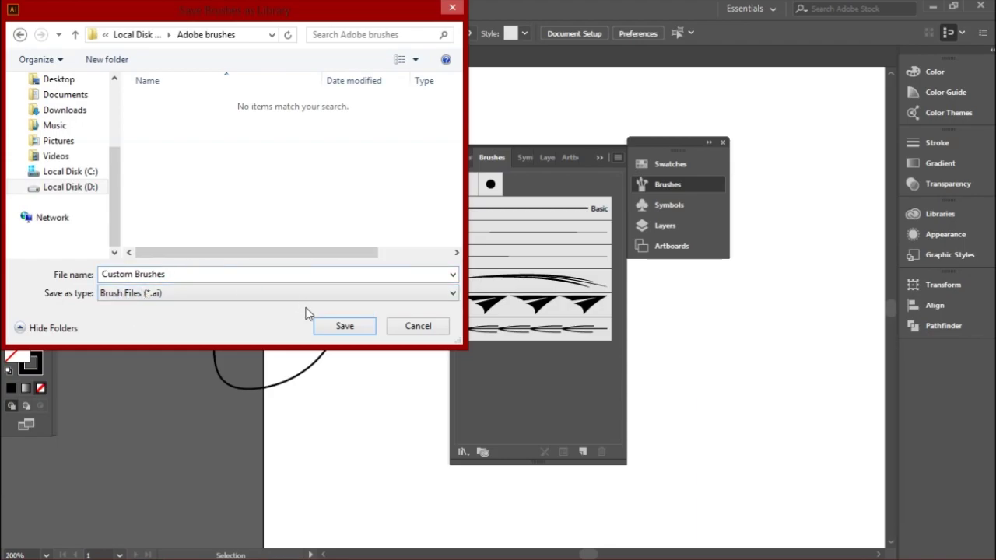
left_click(354, 326)
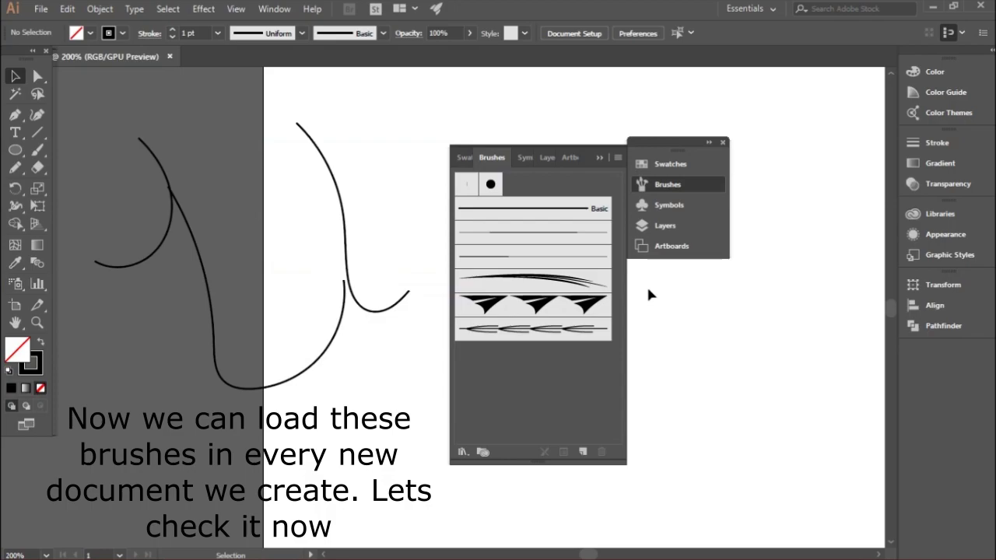
Close the floating brush panels and create a new 1024 × 1024 px document
left_click(694, 146)
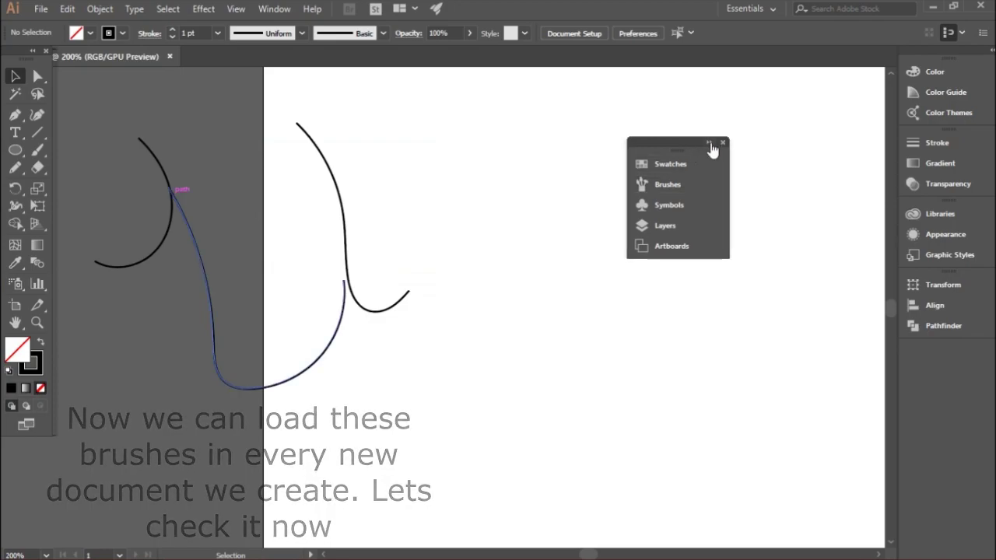
left_click(723, 142)
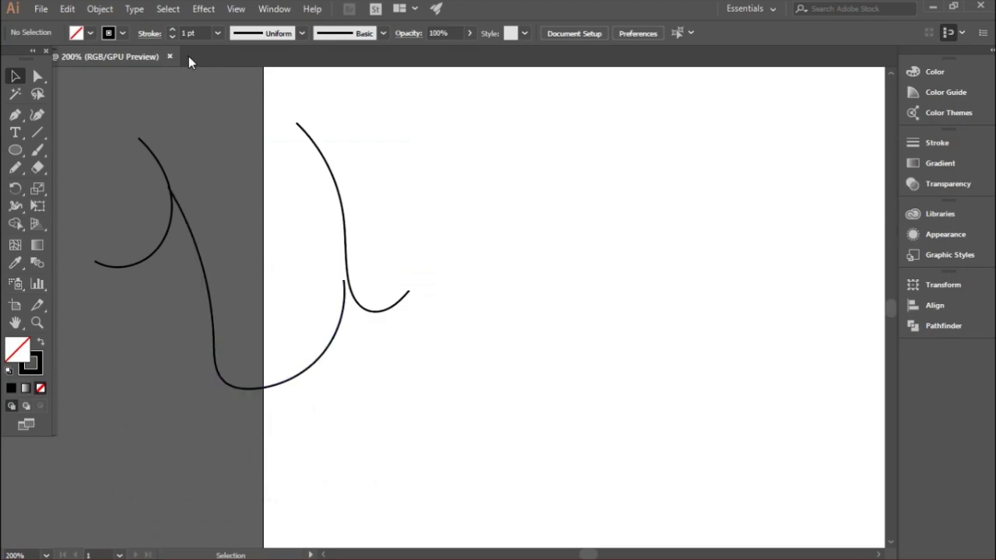
left_click(40, 8)
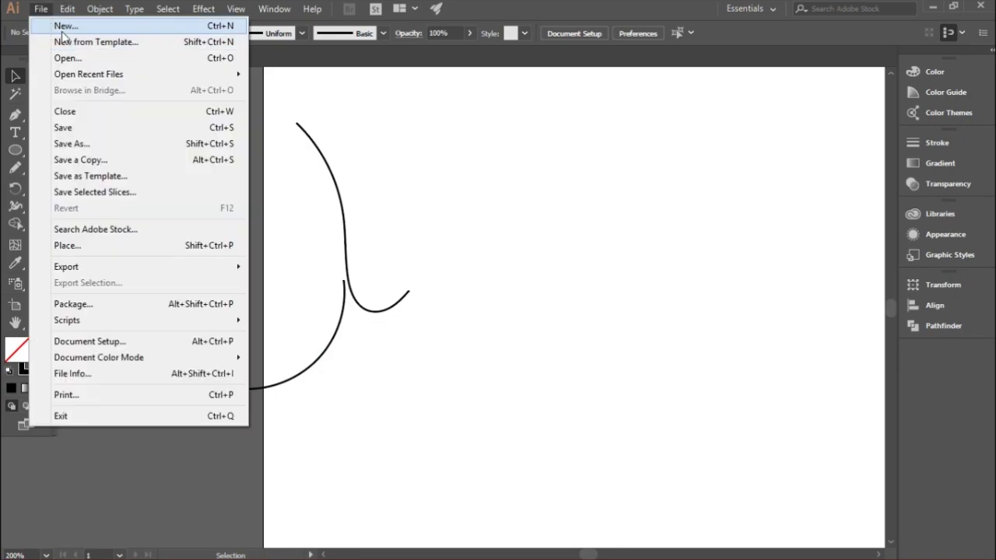
left_click(61, 29)
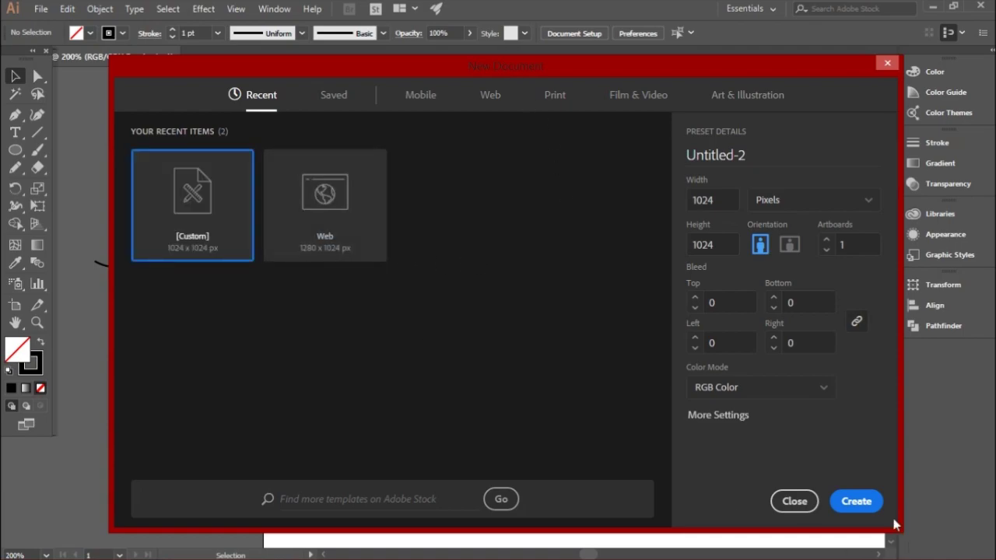
left_click(856, 501)
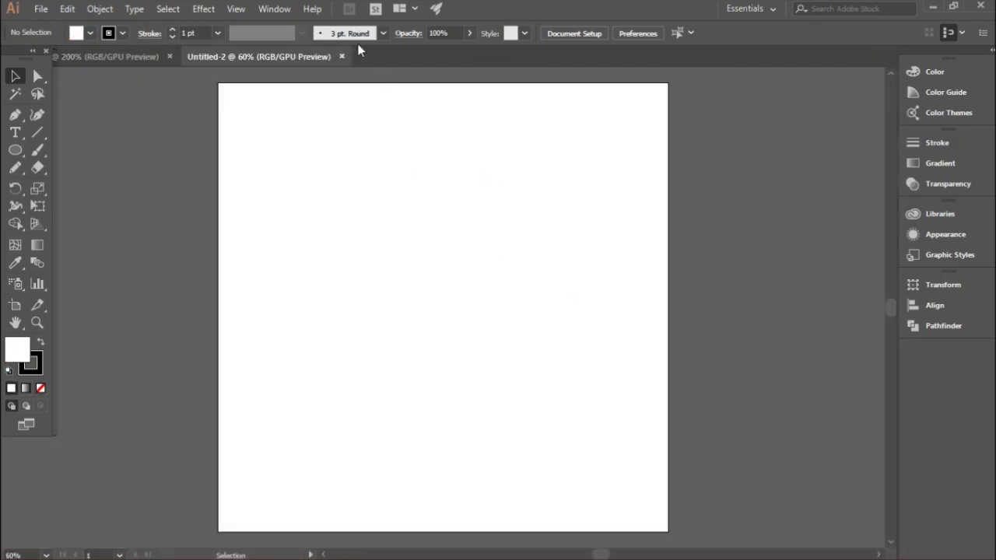
Check the document's default brushes, then show the Brushes panel and its options menu
left_click(382, 33)
scroll(358, 120, "down", 2)
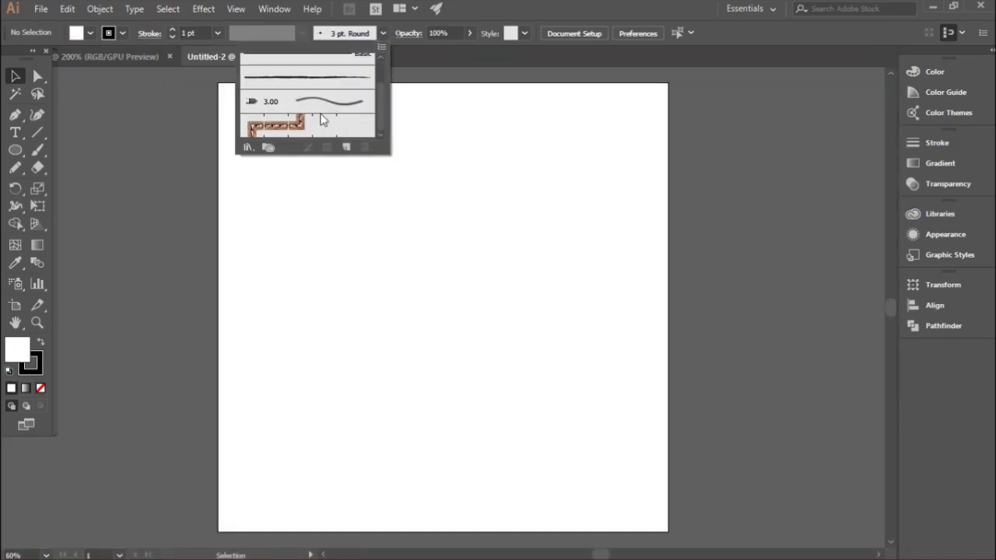
left_click(382, 33)
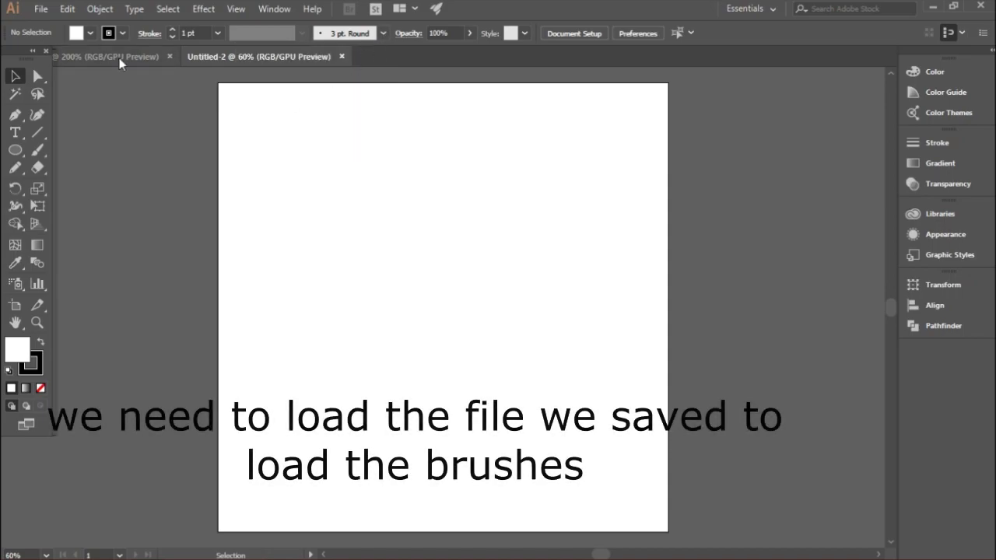
left_click(275, 9)
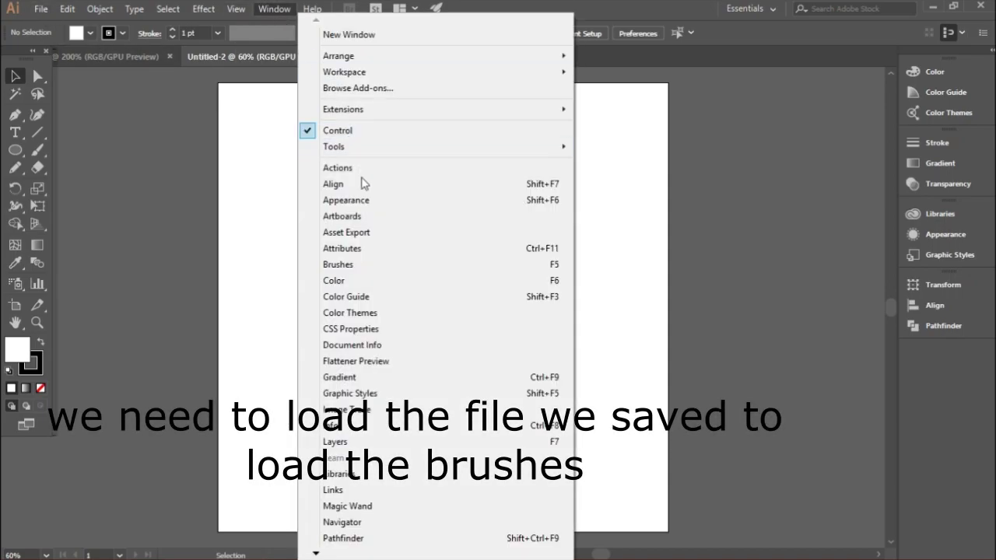
left_click(366, 262)
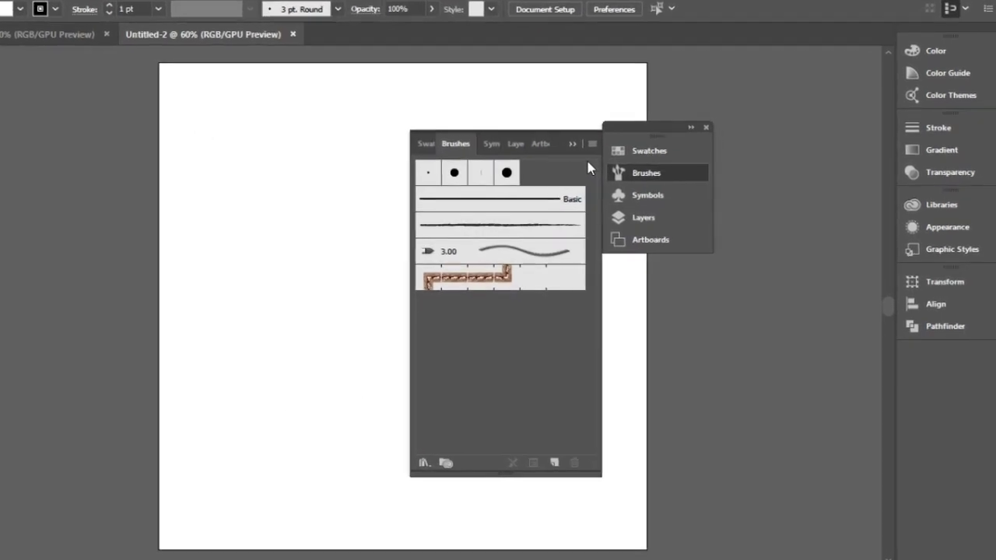
left_click(618, 157)
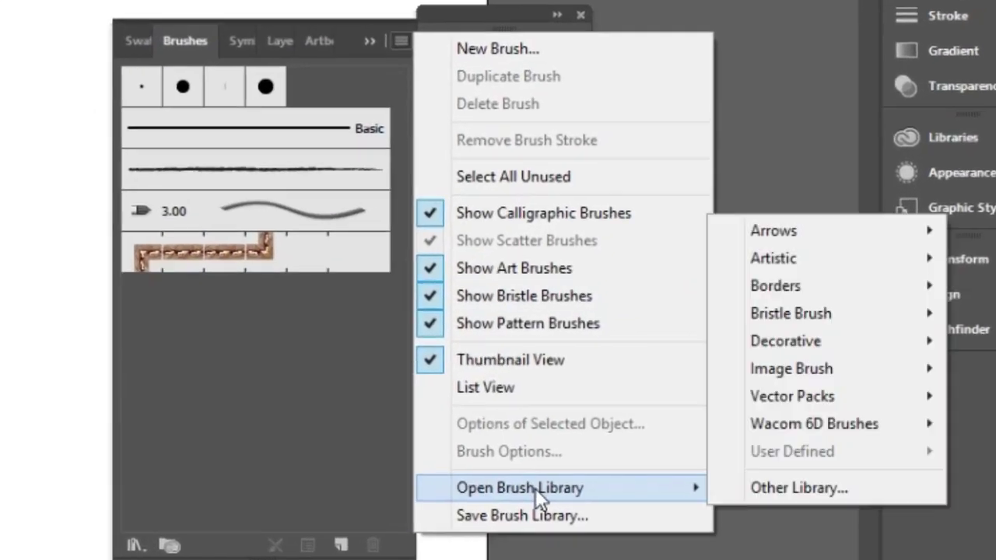
mouse_move(492, 500)
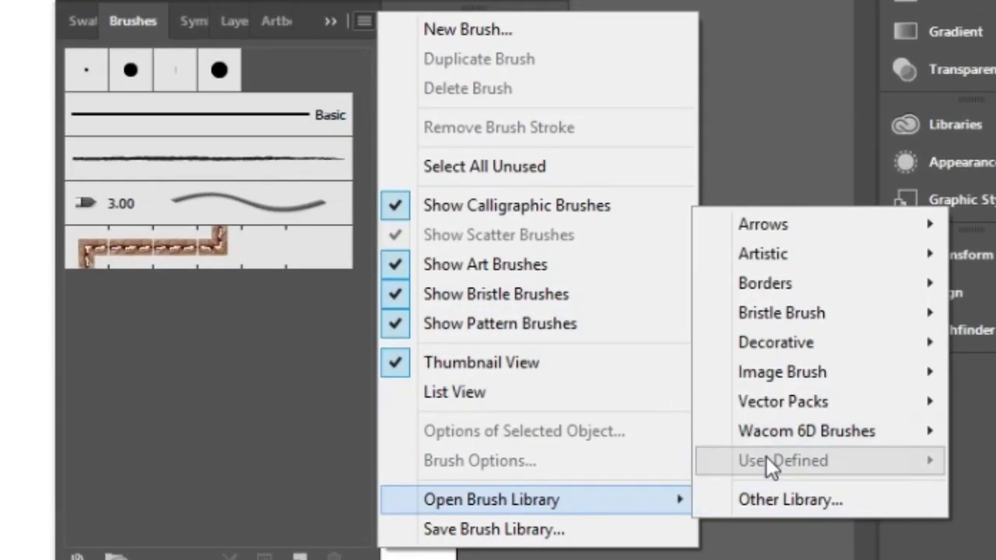
Open D:\Adobe brushes\Custom Brushes.ai as a brush library and enlarge its panel
left_click(770, 499)
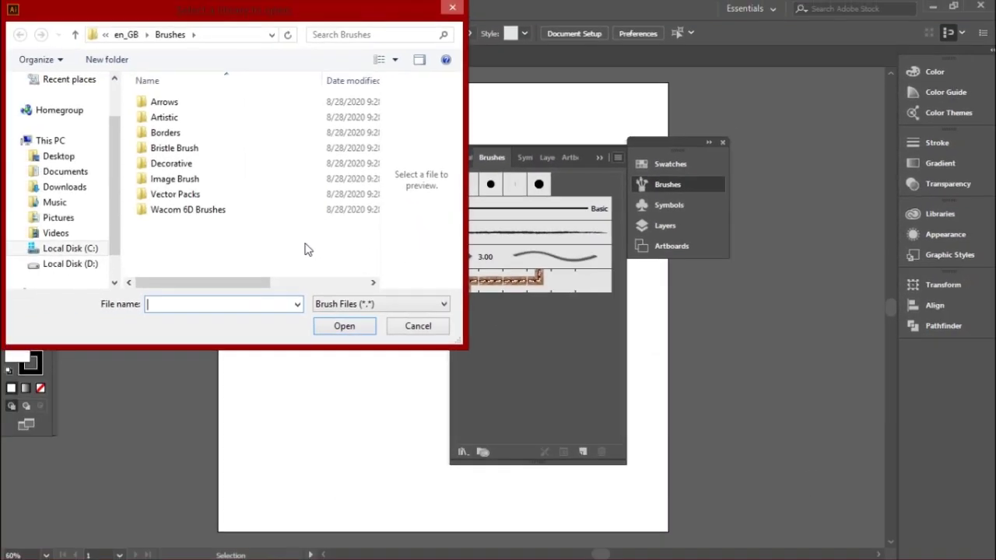
left_click(68, 263)
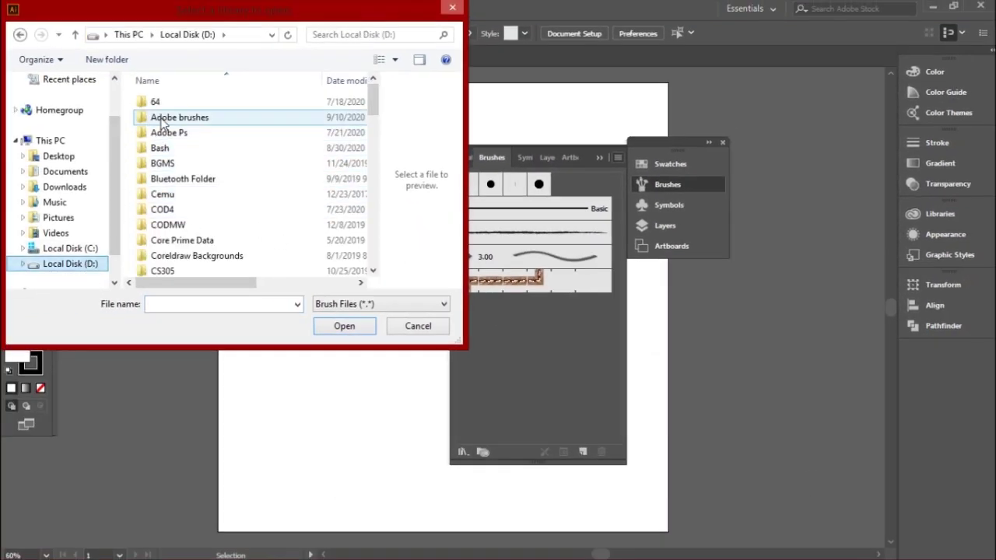
double_click(162, 118)
left_click(169, 106)
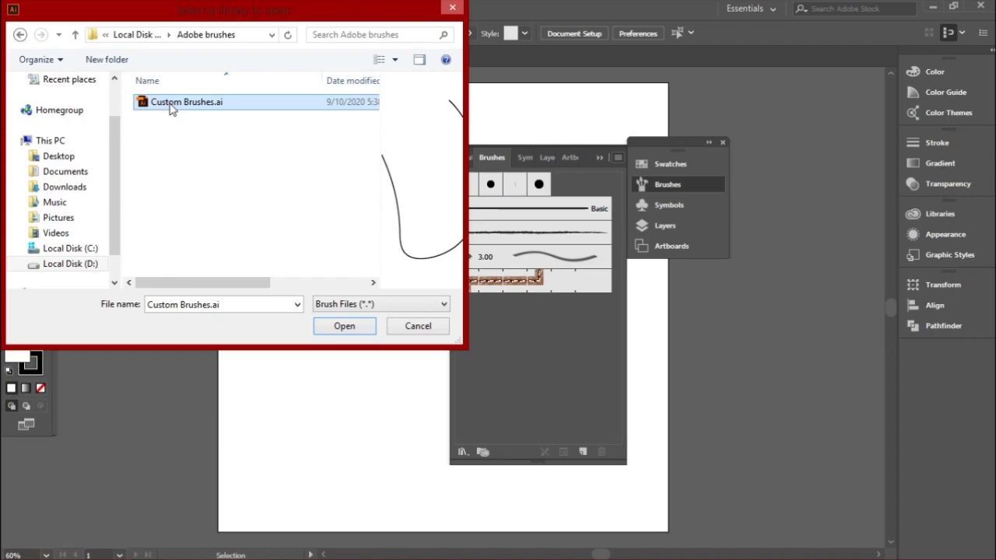
left_click(342, 327)
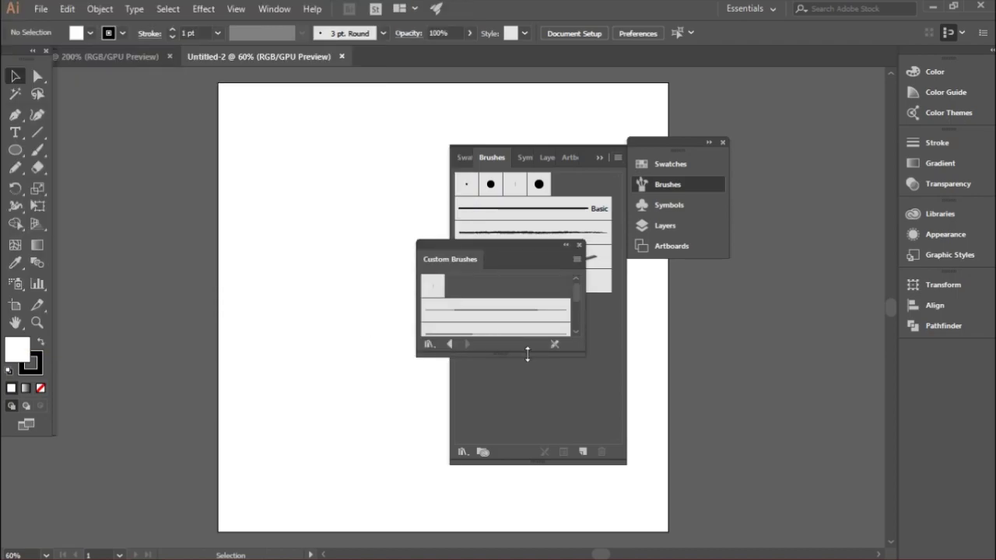
left_click_drag(528, 354, 528, 428)
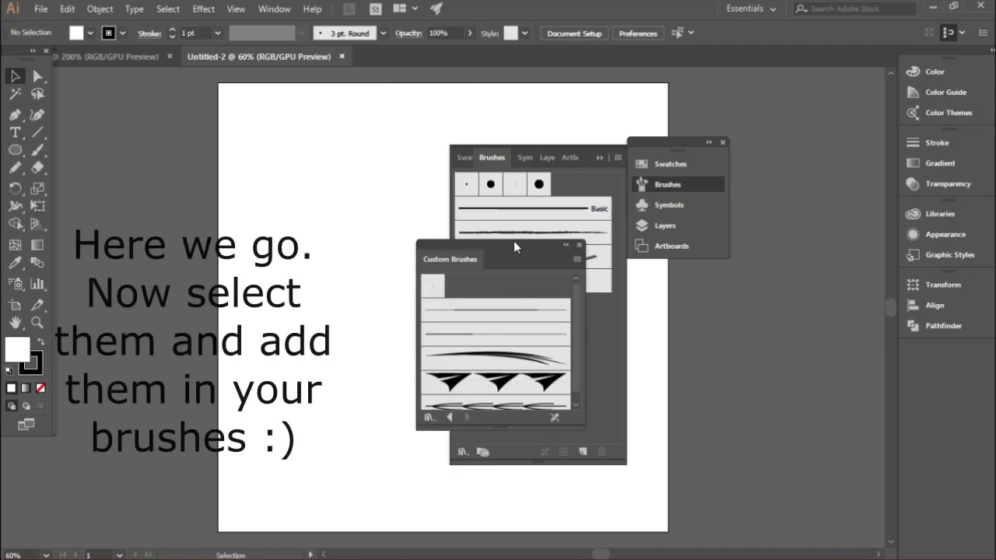
left_click_drag(513, 248, 576, 340)
Add all Custom Brushes library brushes to the document and close the library
left_click(577, 403)
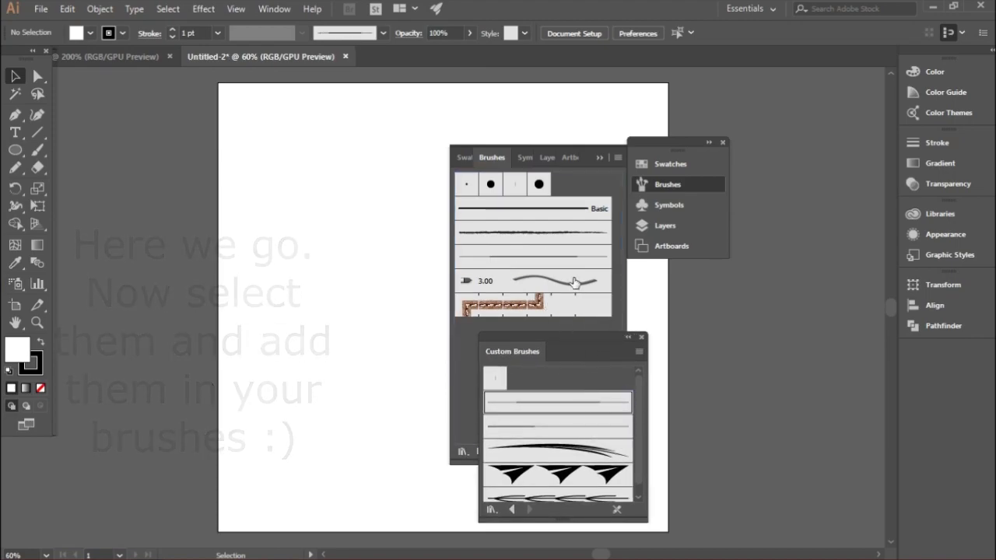
key("ctrl+z")
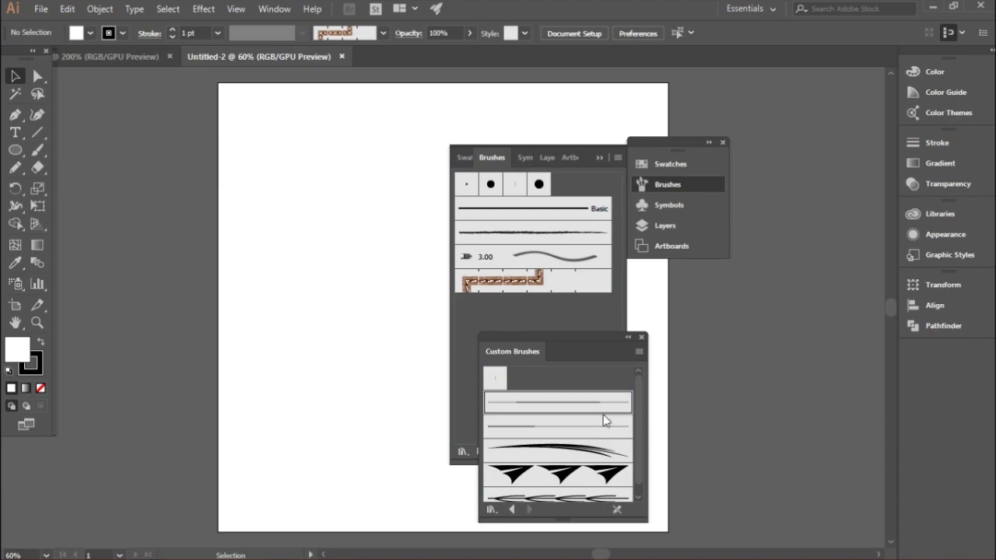
scroll(603, 421, "down", 1)
left_click(592, 493, "shift")
left_click_drag(567, 384, 551, 324)
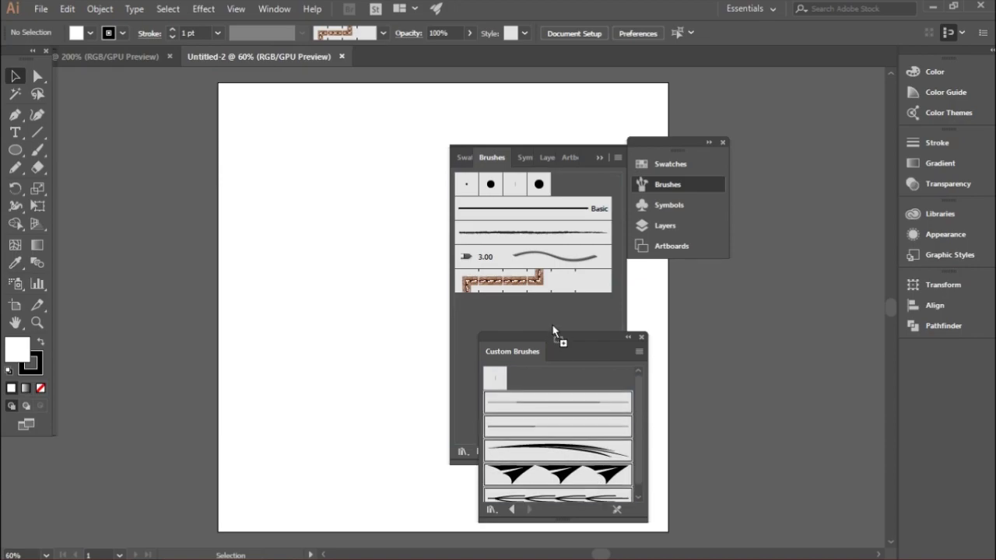
left_click(642, 338)
With the Paintbrush, no fill and the thin line brush, paint curves, one at 6 pt
left_click(38, 150)
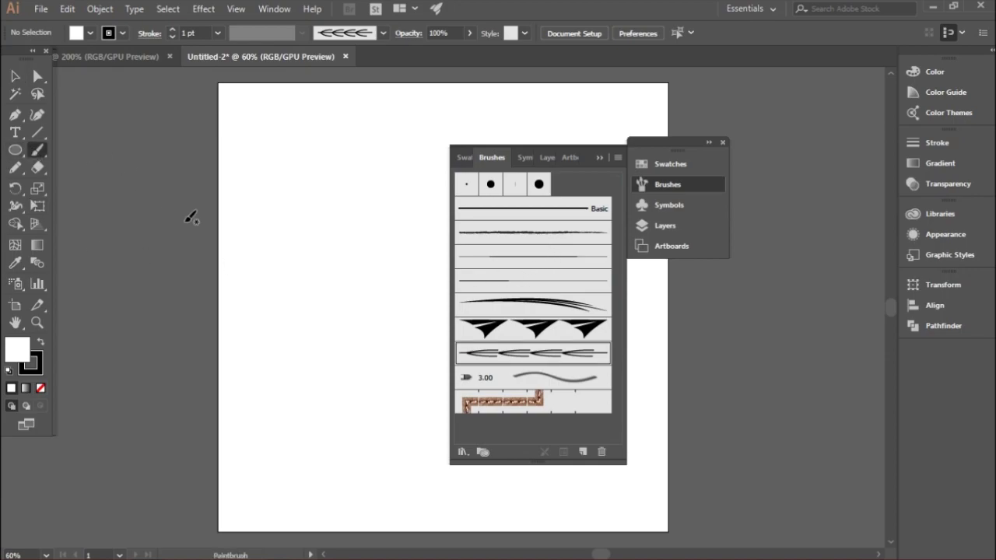
left_click(41, 388)
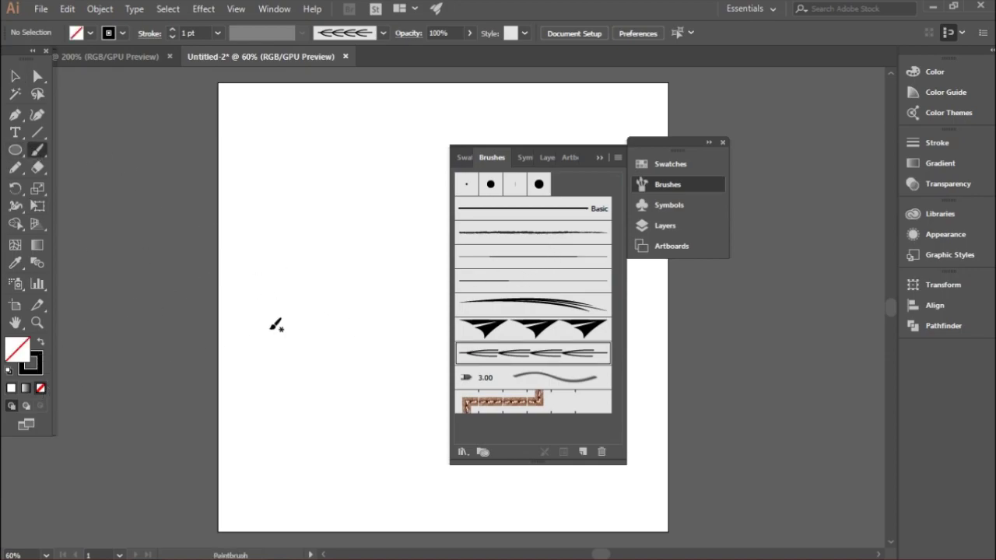
left_click(522, 281)
left_click_drag(288, 431, 371, 381)
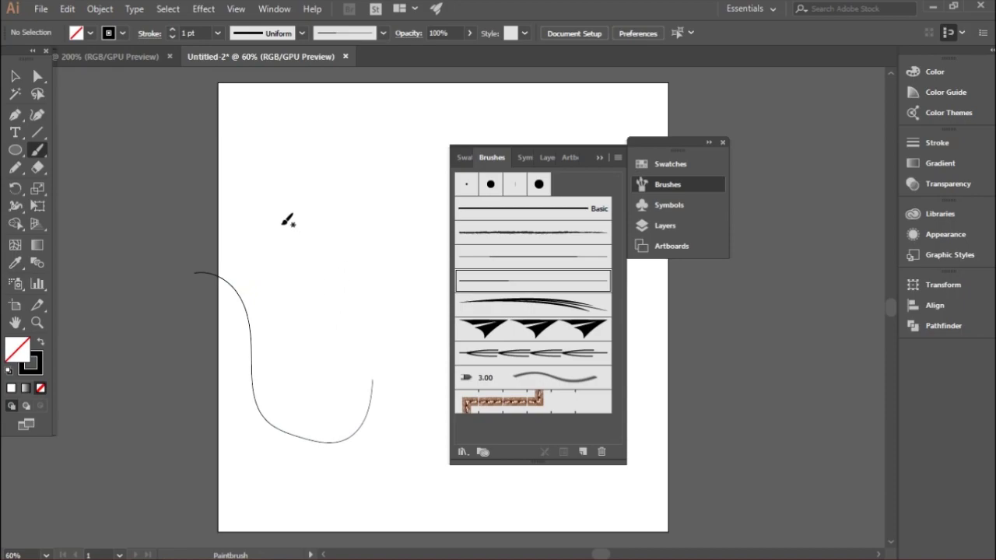
left_click(212, 32)
left_click(252, 176)
left_click_drag(374, 311, 389, 300)
Paint thick 18 pt curved strokes, then another stroke with the third custom brush
left_click(217, 33)
left_click(243, 302)
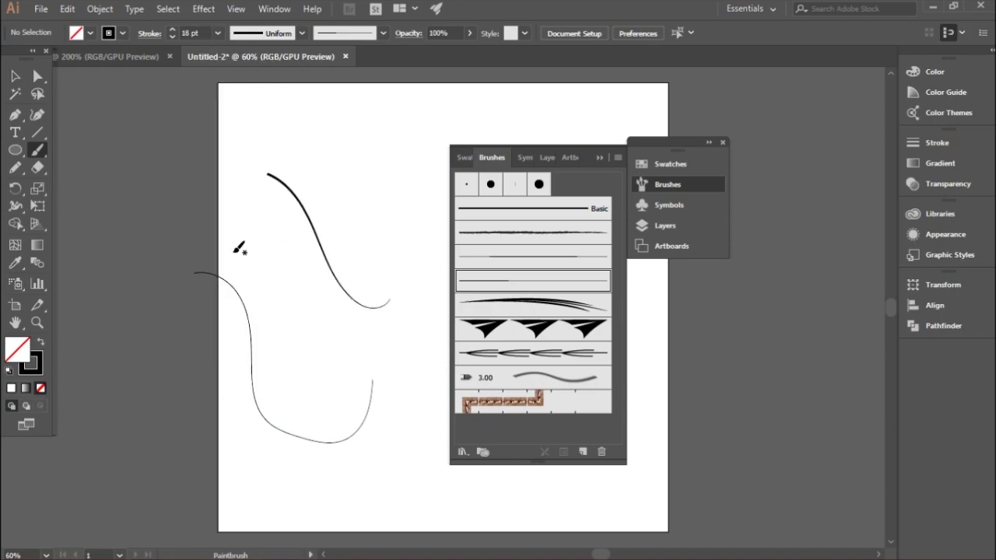
left_click_drag(287, 269, 300, 277)
left_click_drag(266, 132, 426, 315)
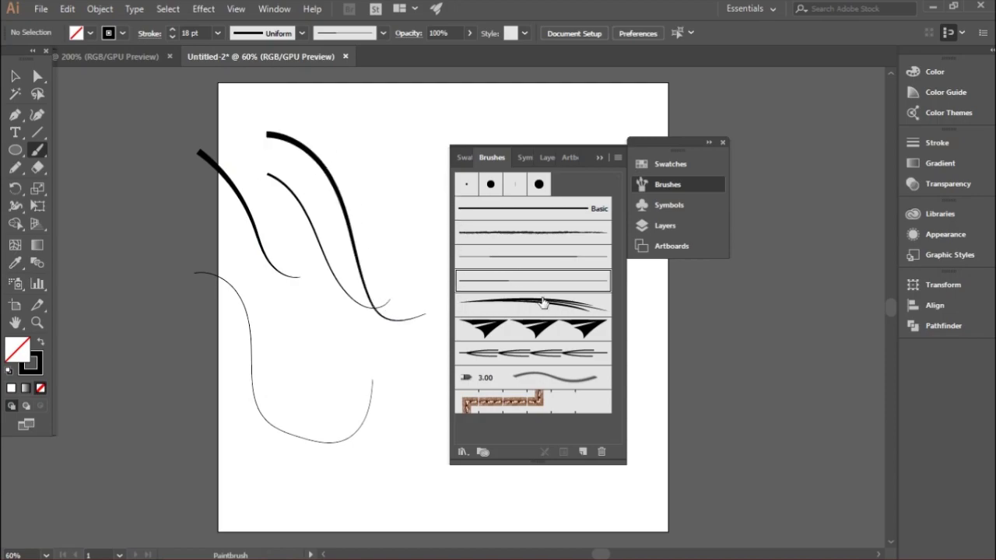
left_click(531, 261)
left_click_drag(380, 155, 404, 336)
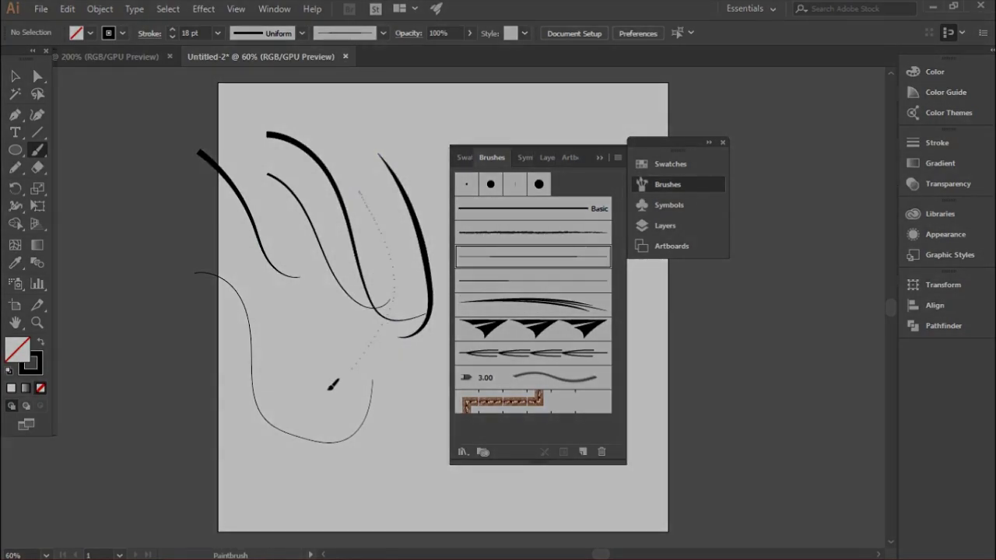